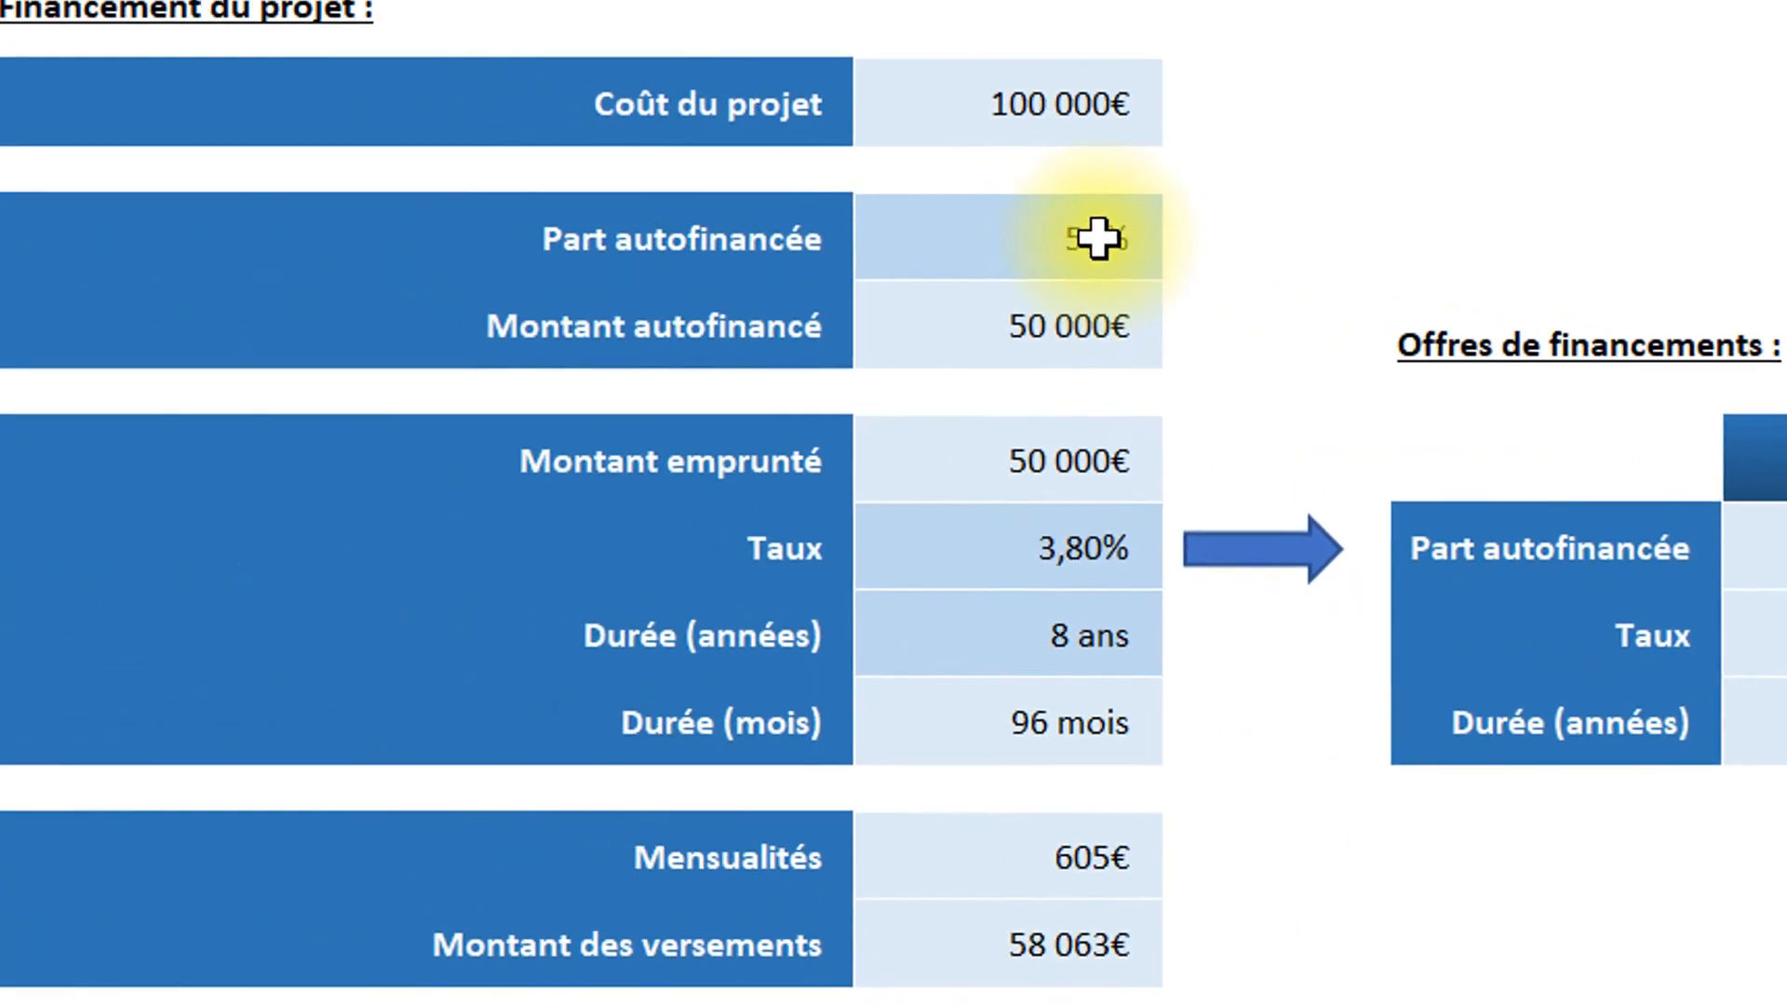
# - Select the Part autofinancée, Taux and Durée (années) values in B9, B13 and B14, and open the Scenario Manager
pyautogui.click(1128, 253)
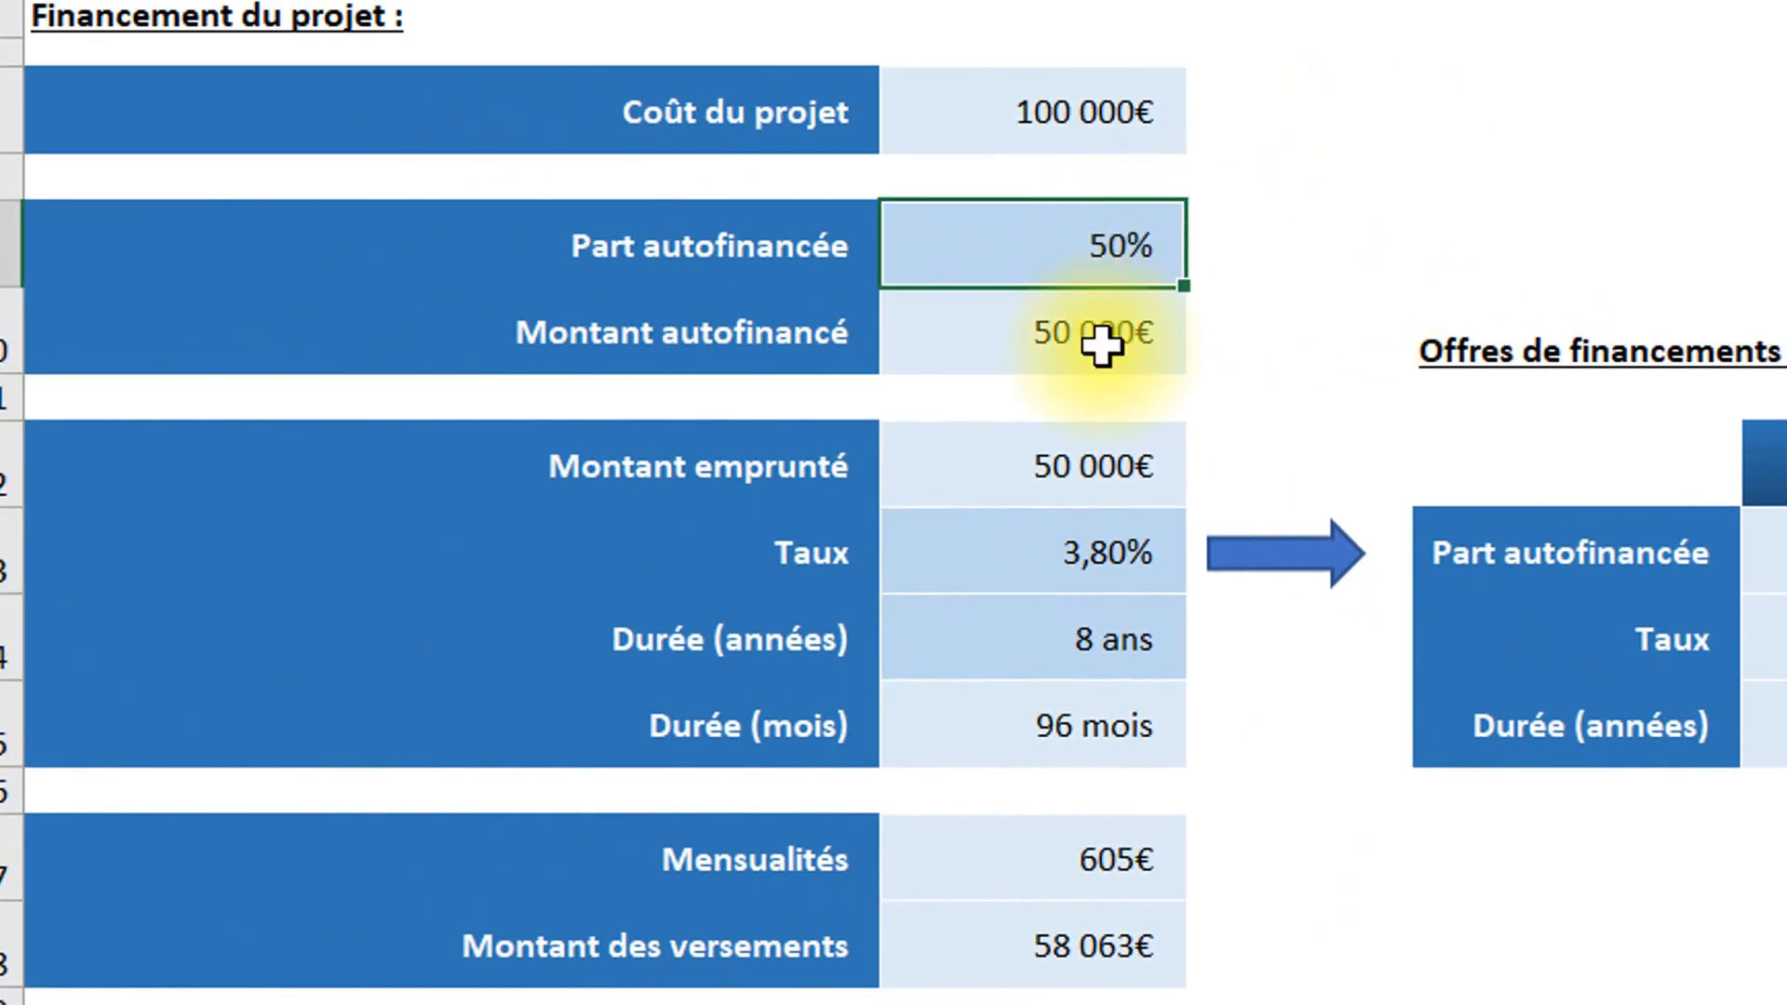
pyautogui.keyDown('ctrl'); pyautogui.click(1132, 528); pyautogui.keyUp('ctrl')
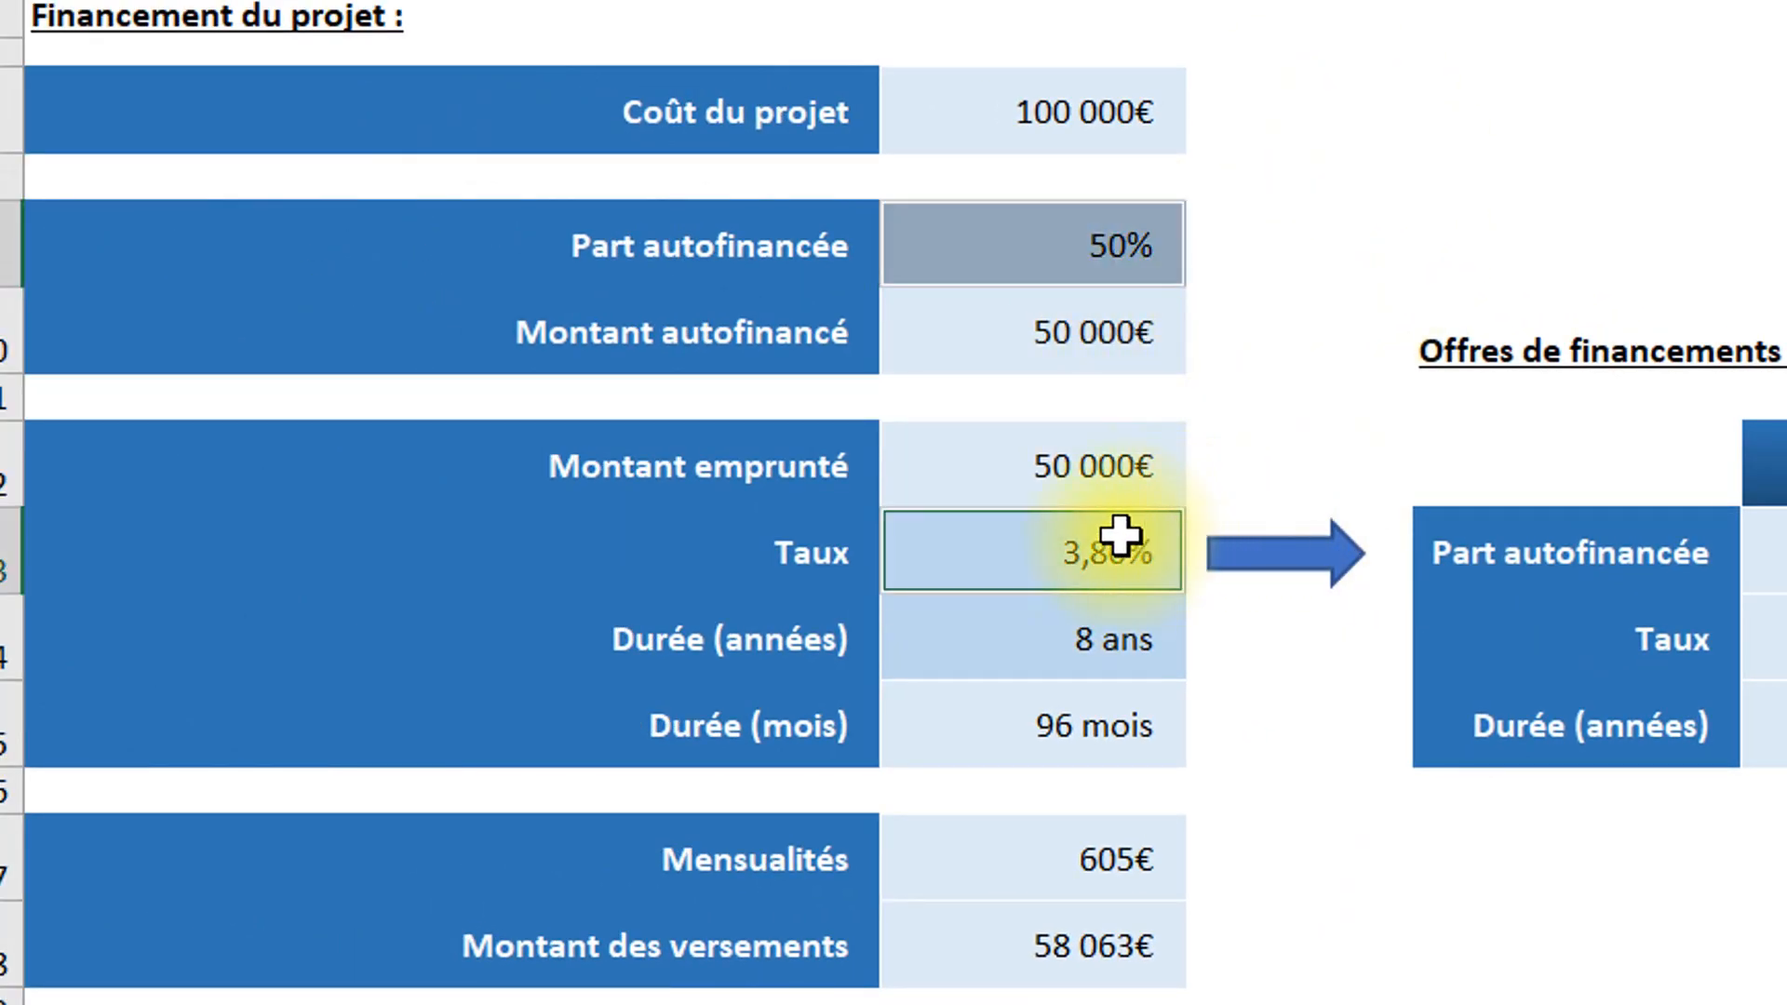
pyautogui.keyDown('ctrl'); pyautogui.click(986, 648); pyautogui.keyUp('ctrl')
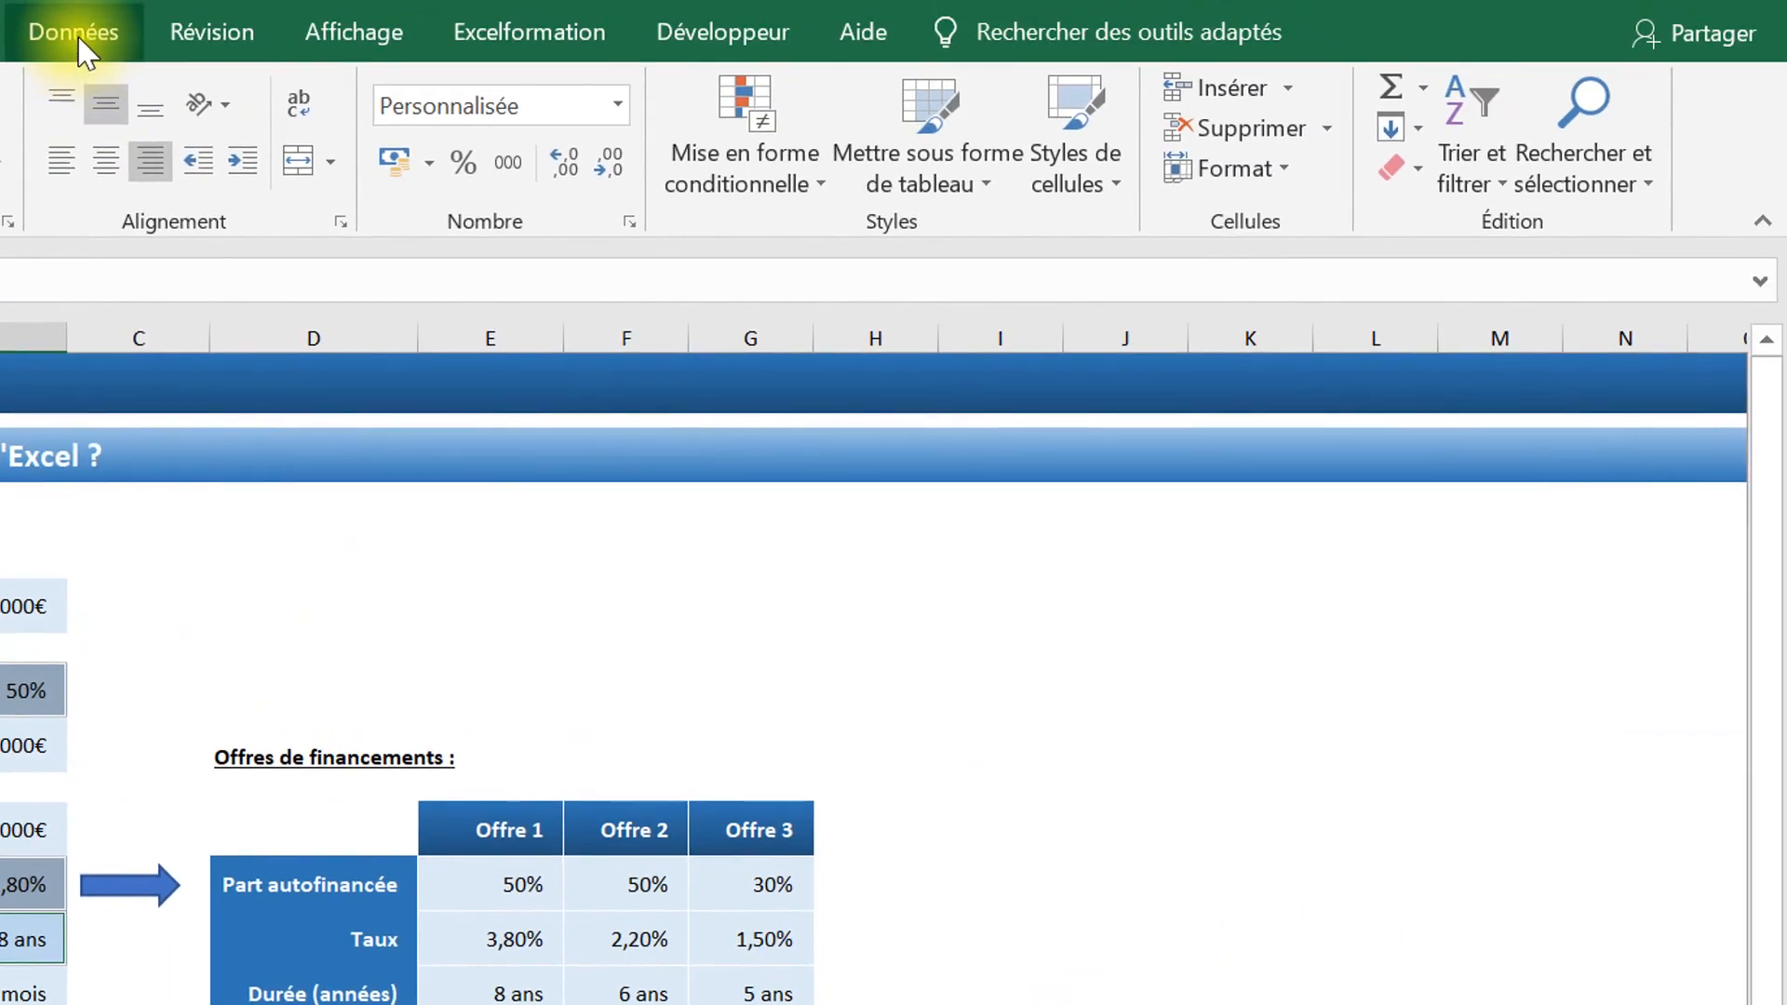
pyautogui.click(75, 37)
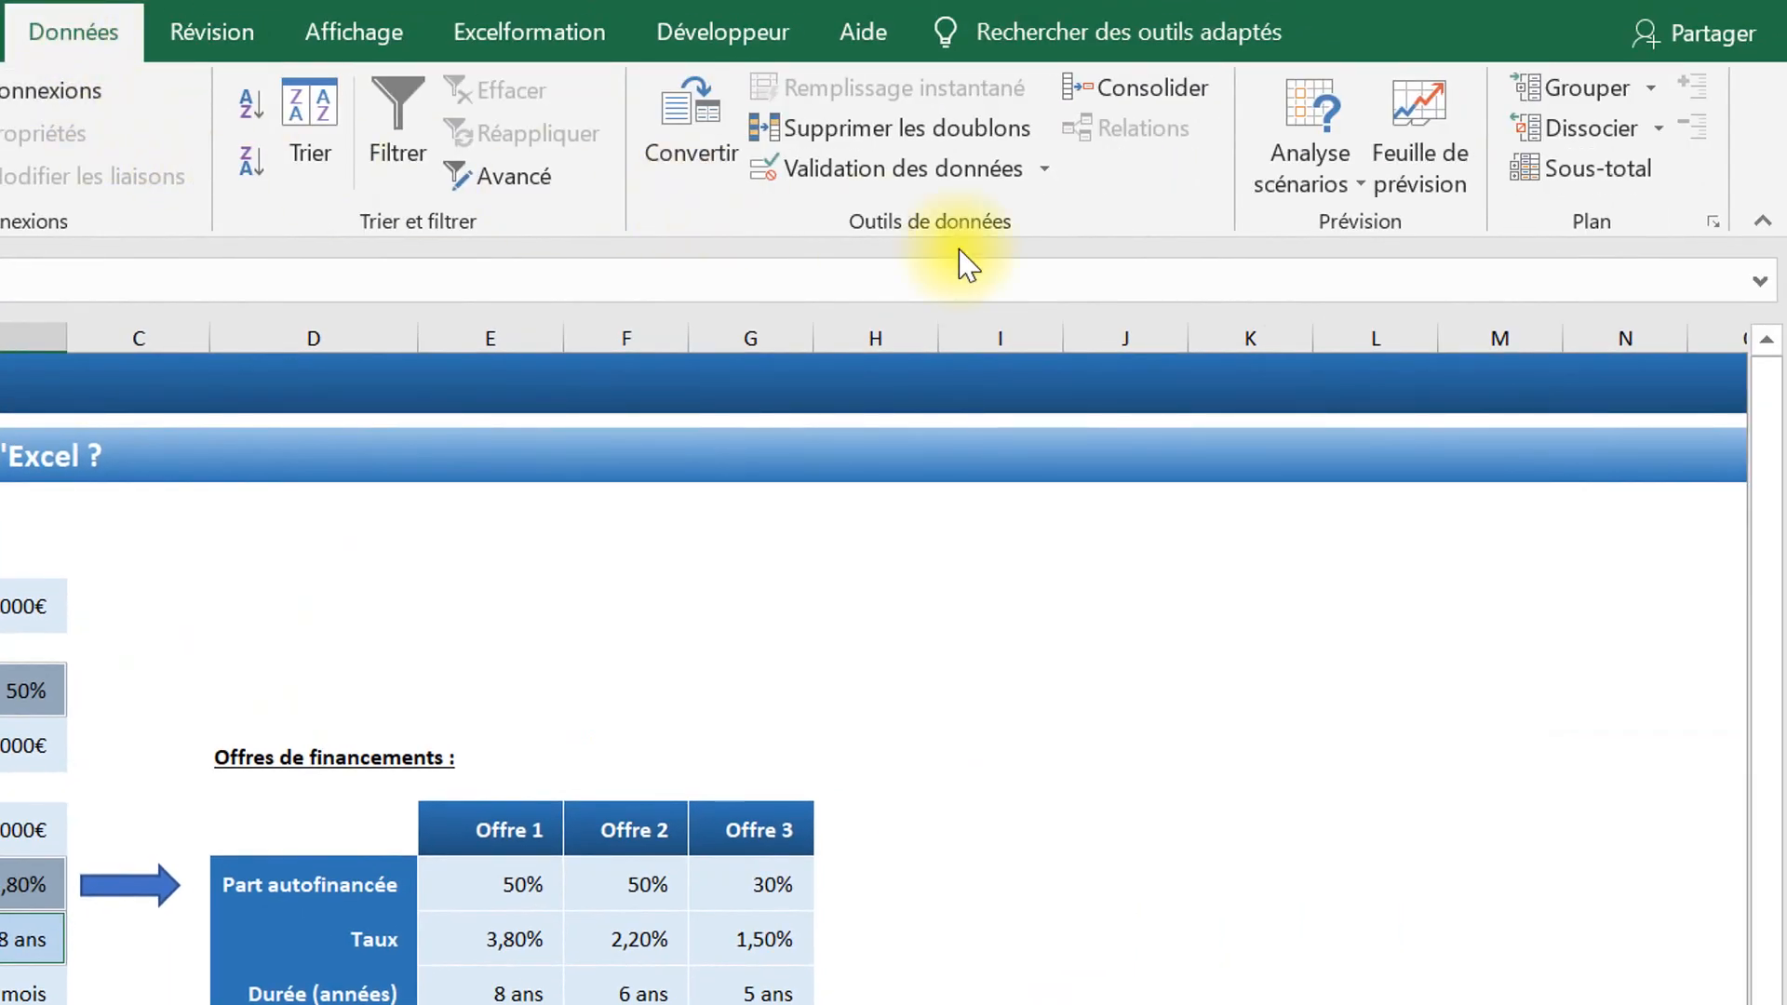
pyautogui.click(1298, 187)
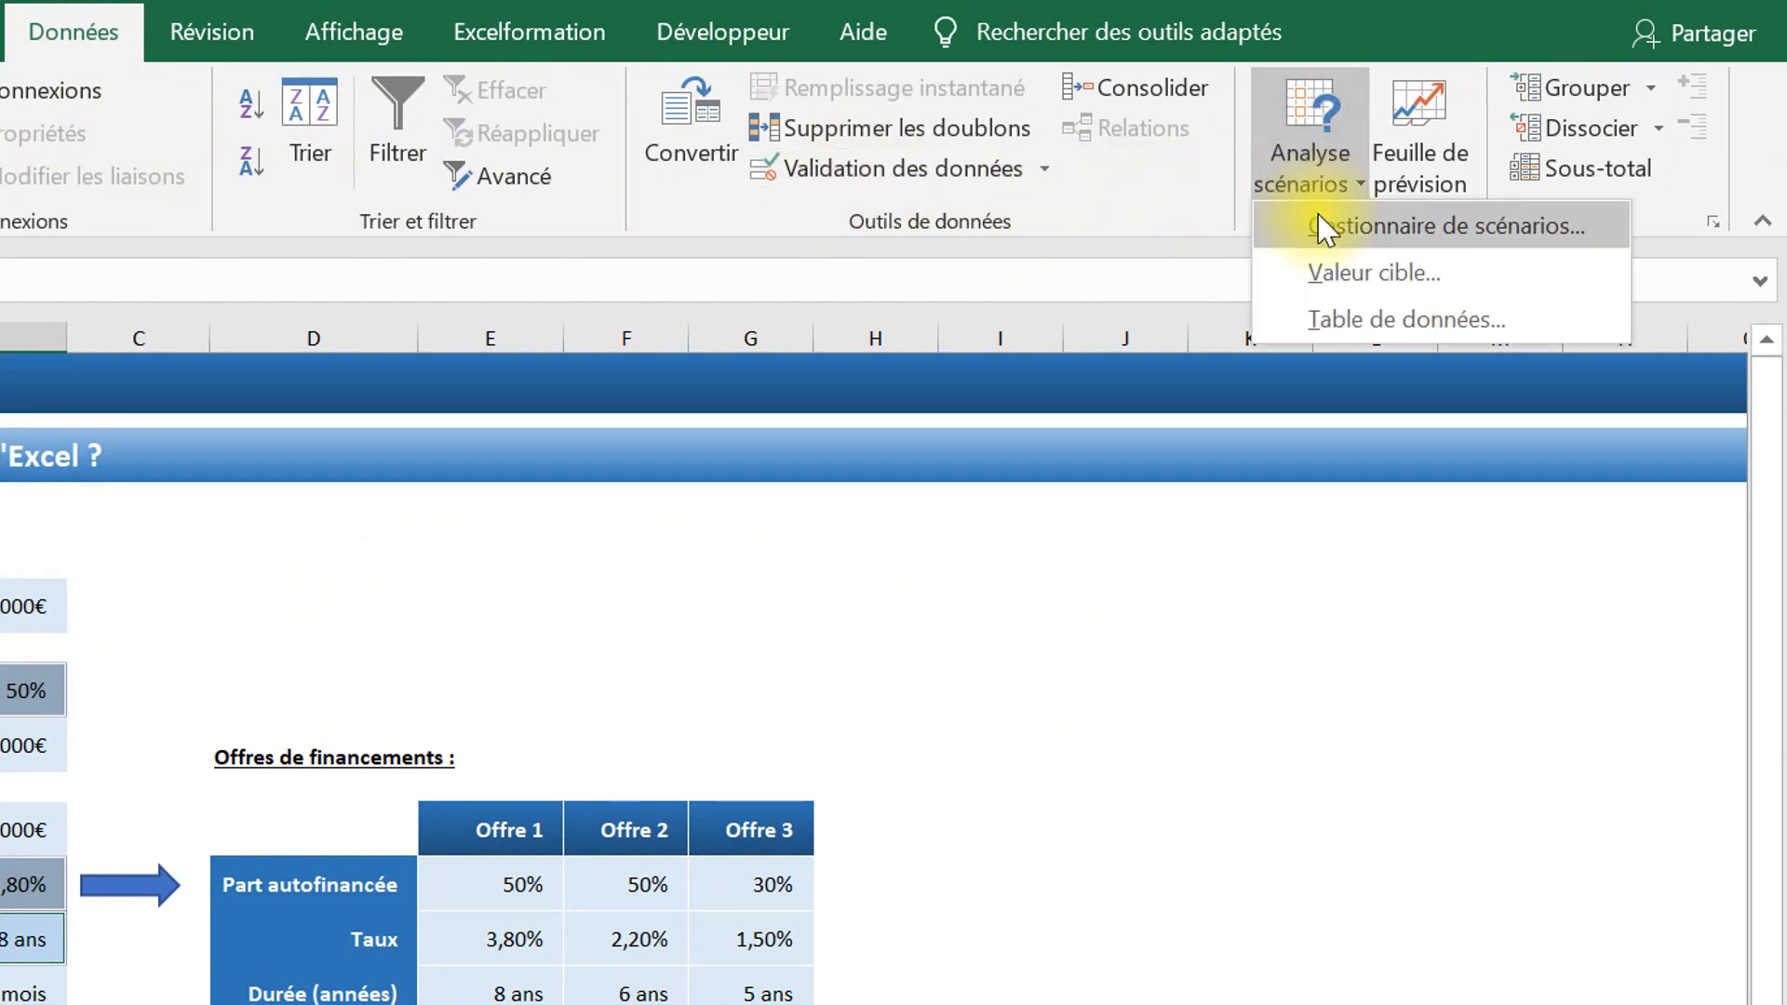
pyautogui.click(1367, 233)
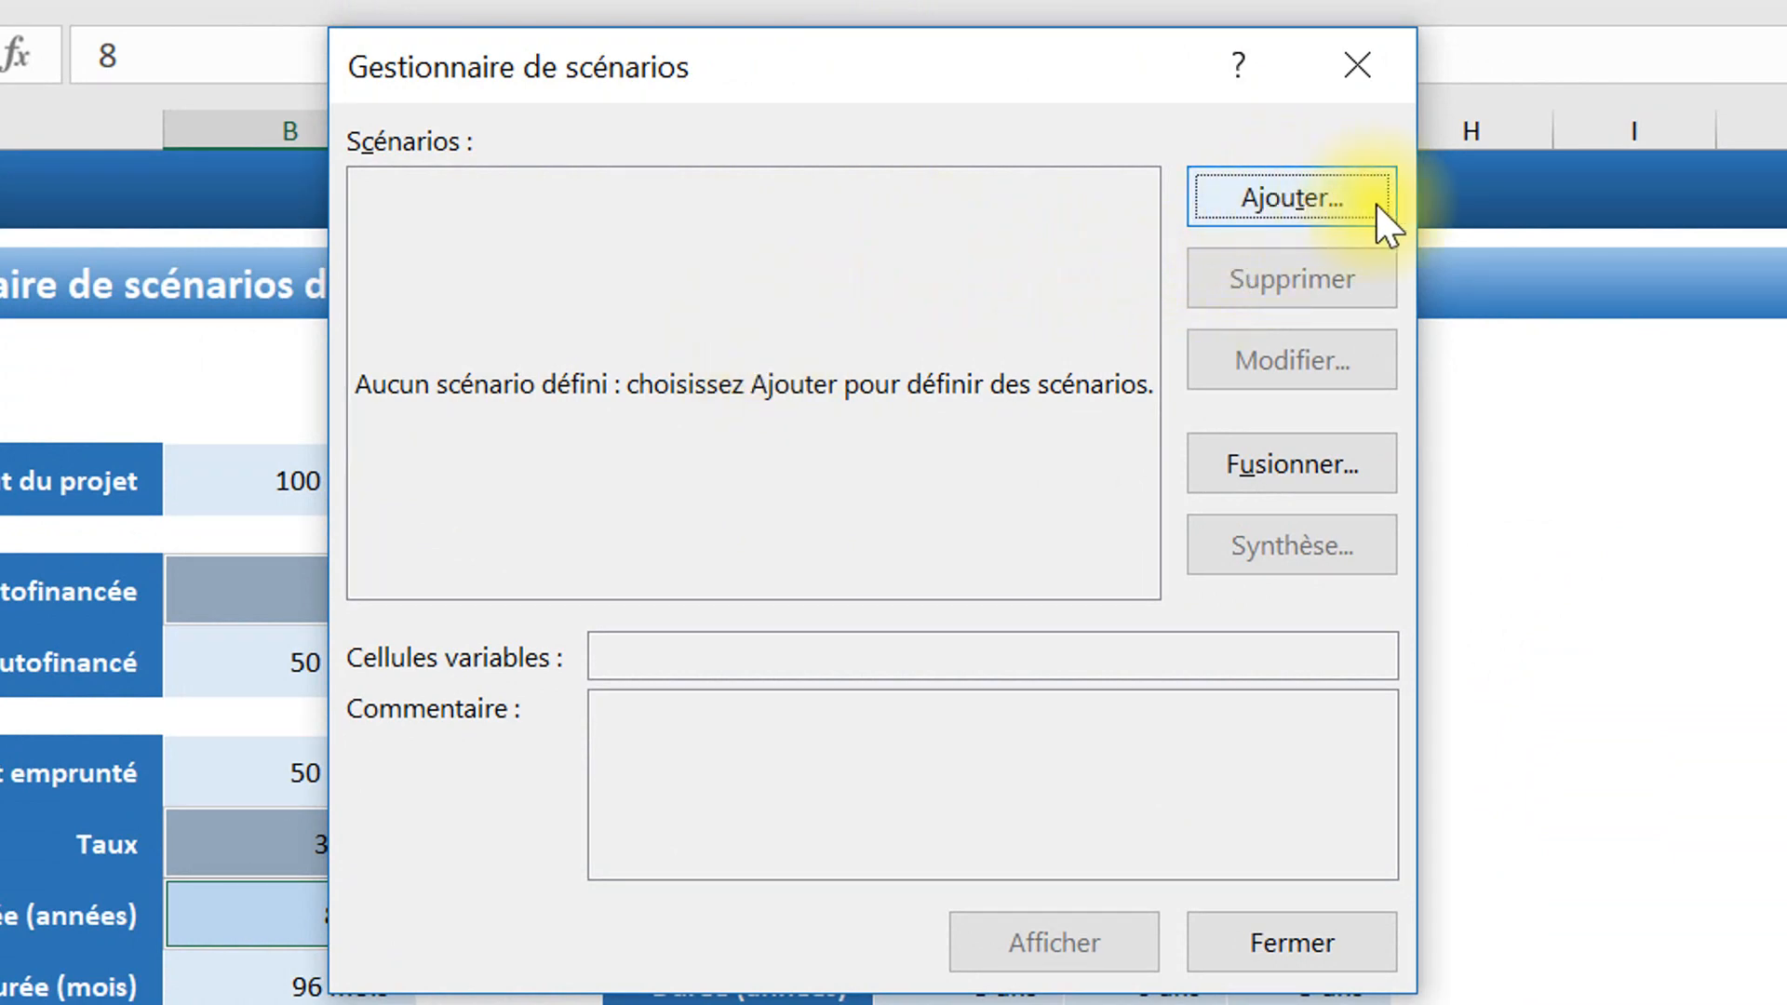
# - Add a scenario named Offre 1 with variable cells B9;B13;B14, keeping the values 0,5, 0,038 and 8
pyautogui.click(1312, 203)
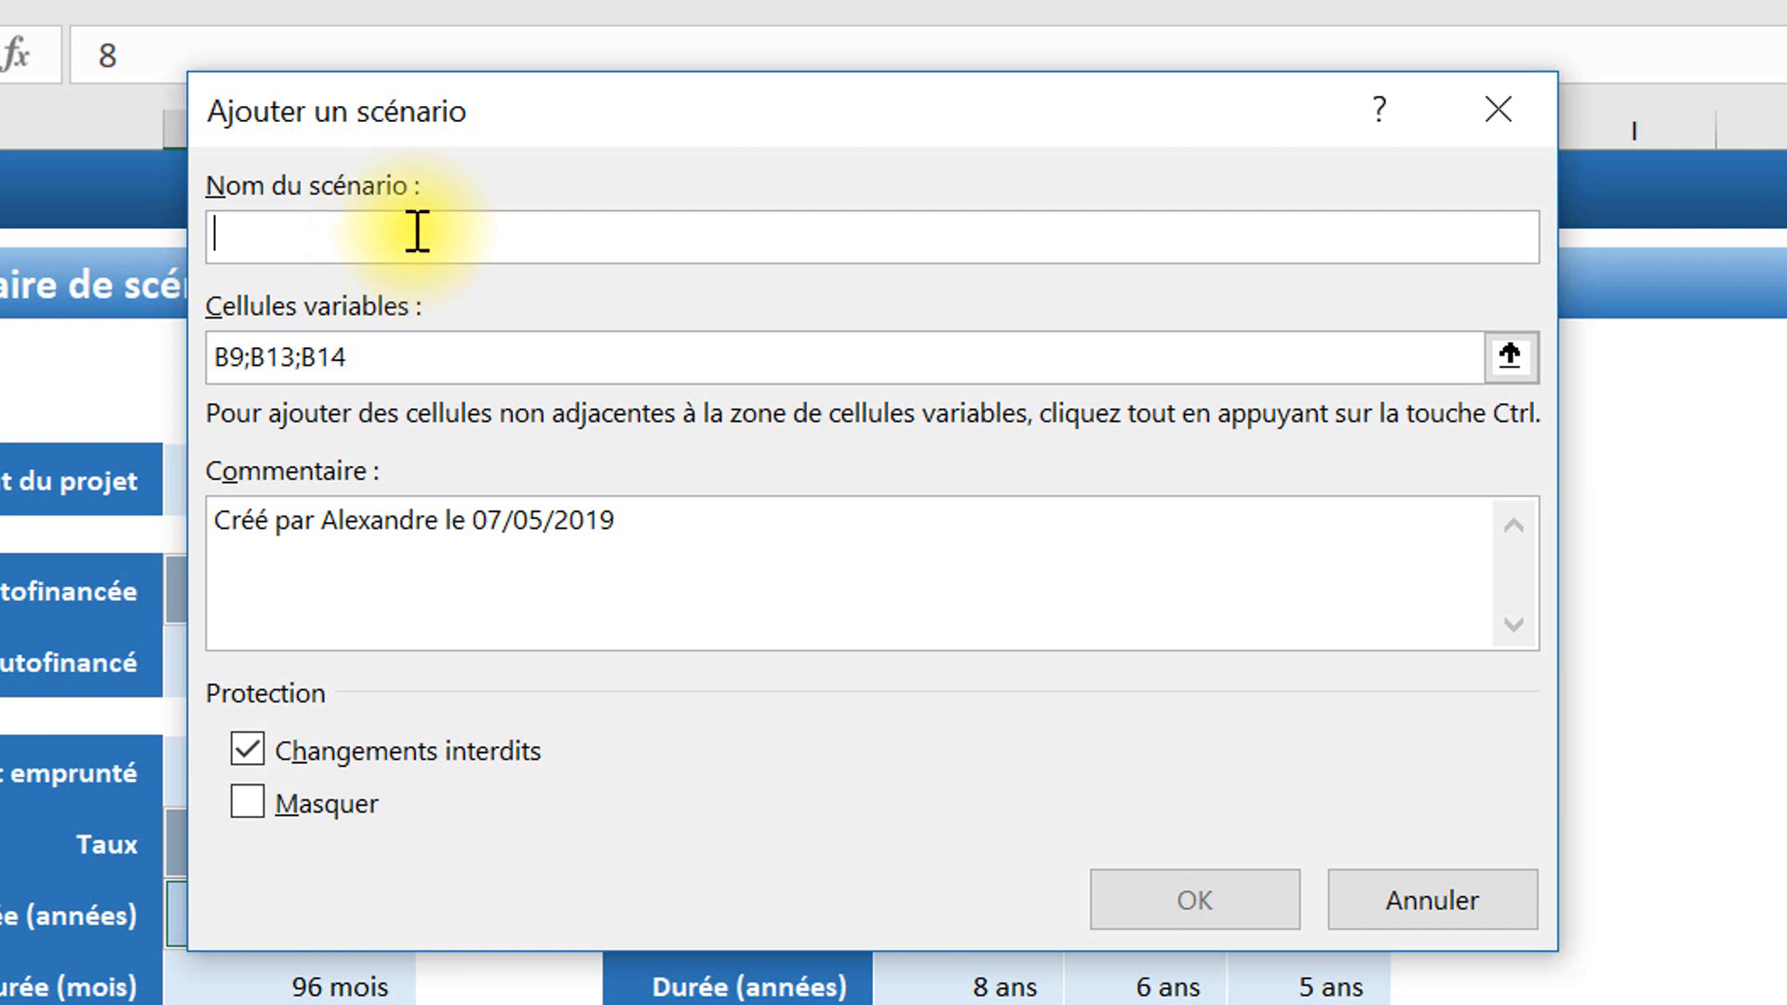
pyautogui.write('Offre 1')
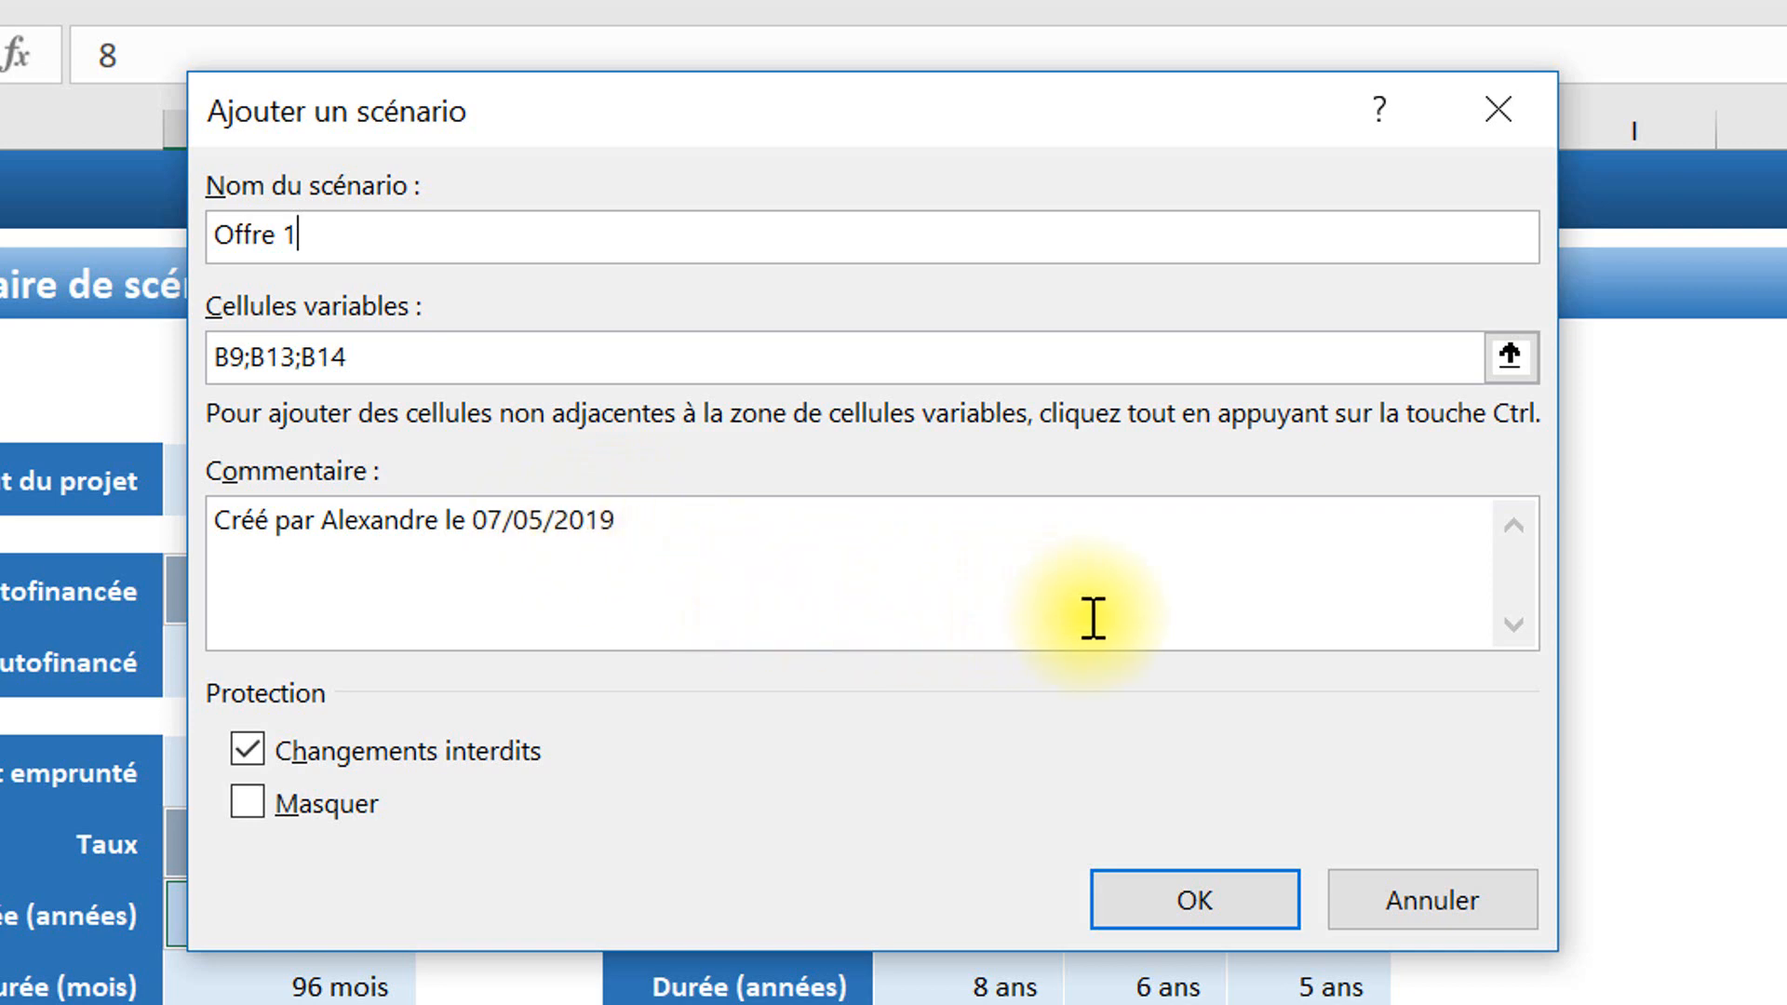
pyautogui.click(1215, 901)
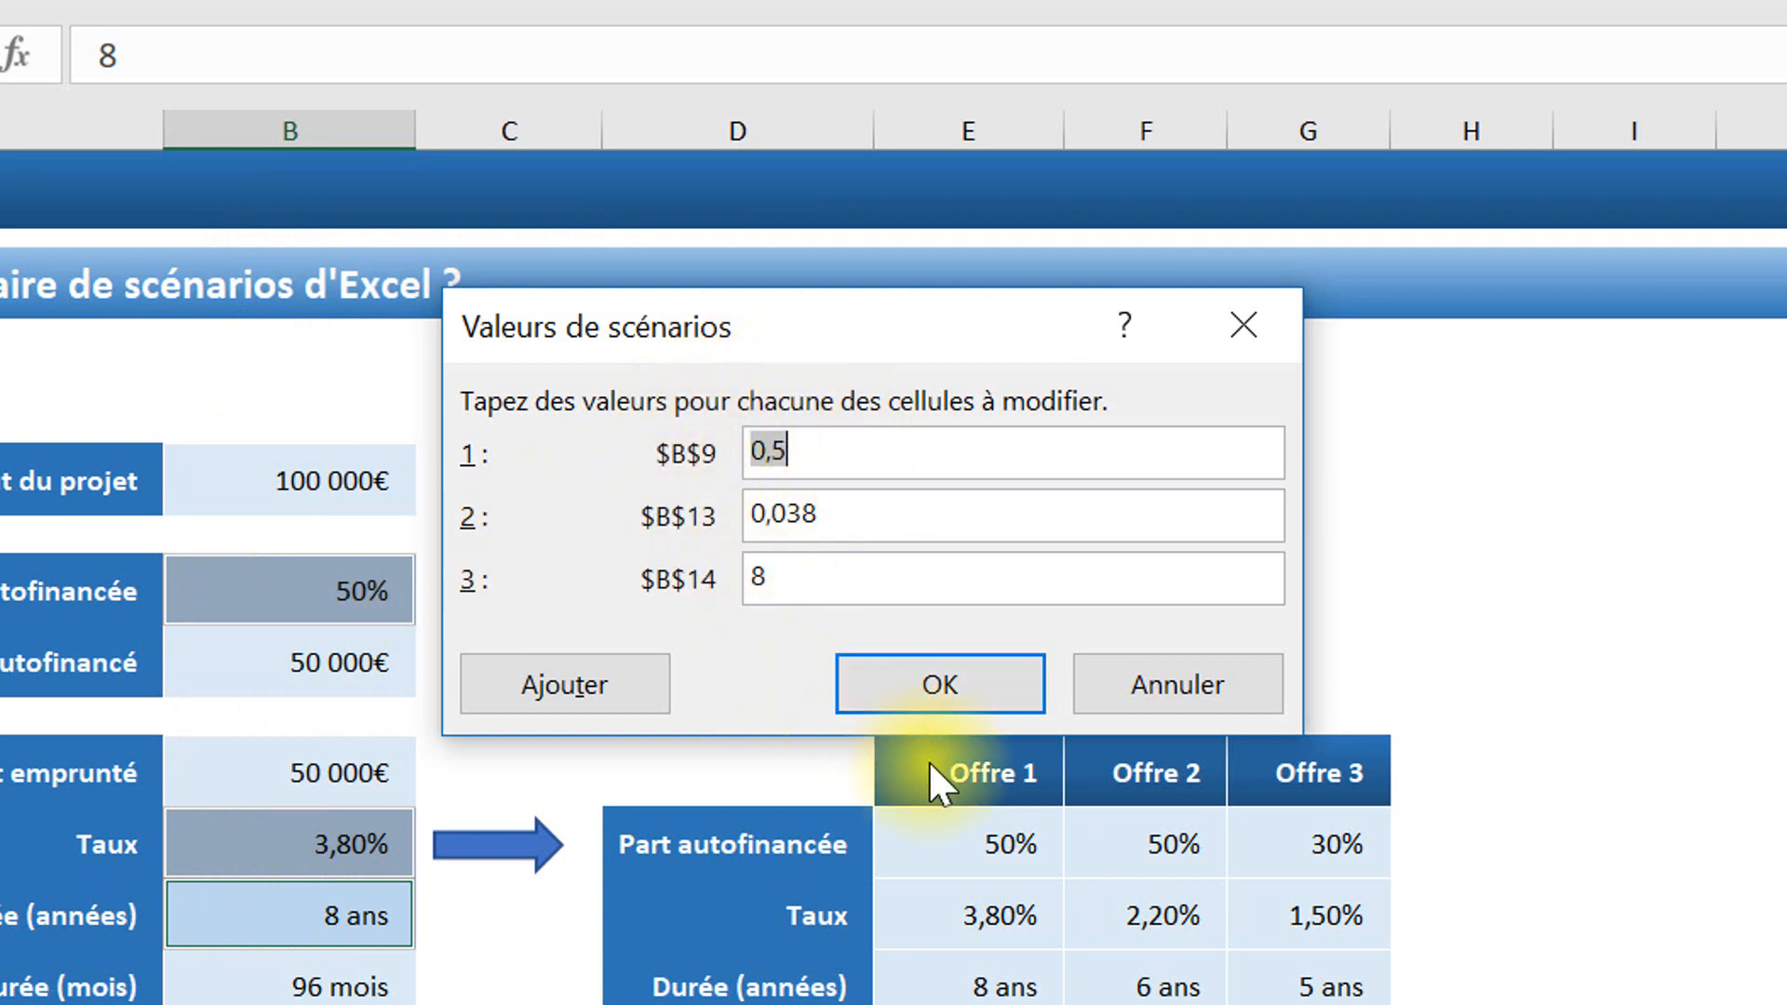
pyautogui.click(954, 806)
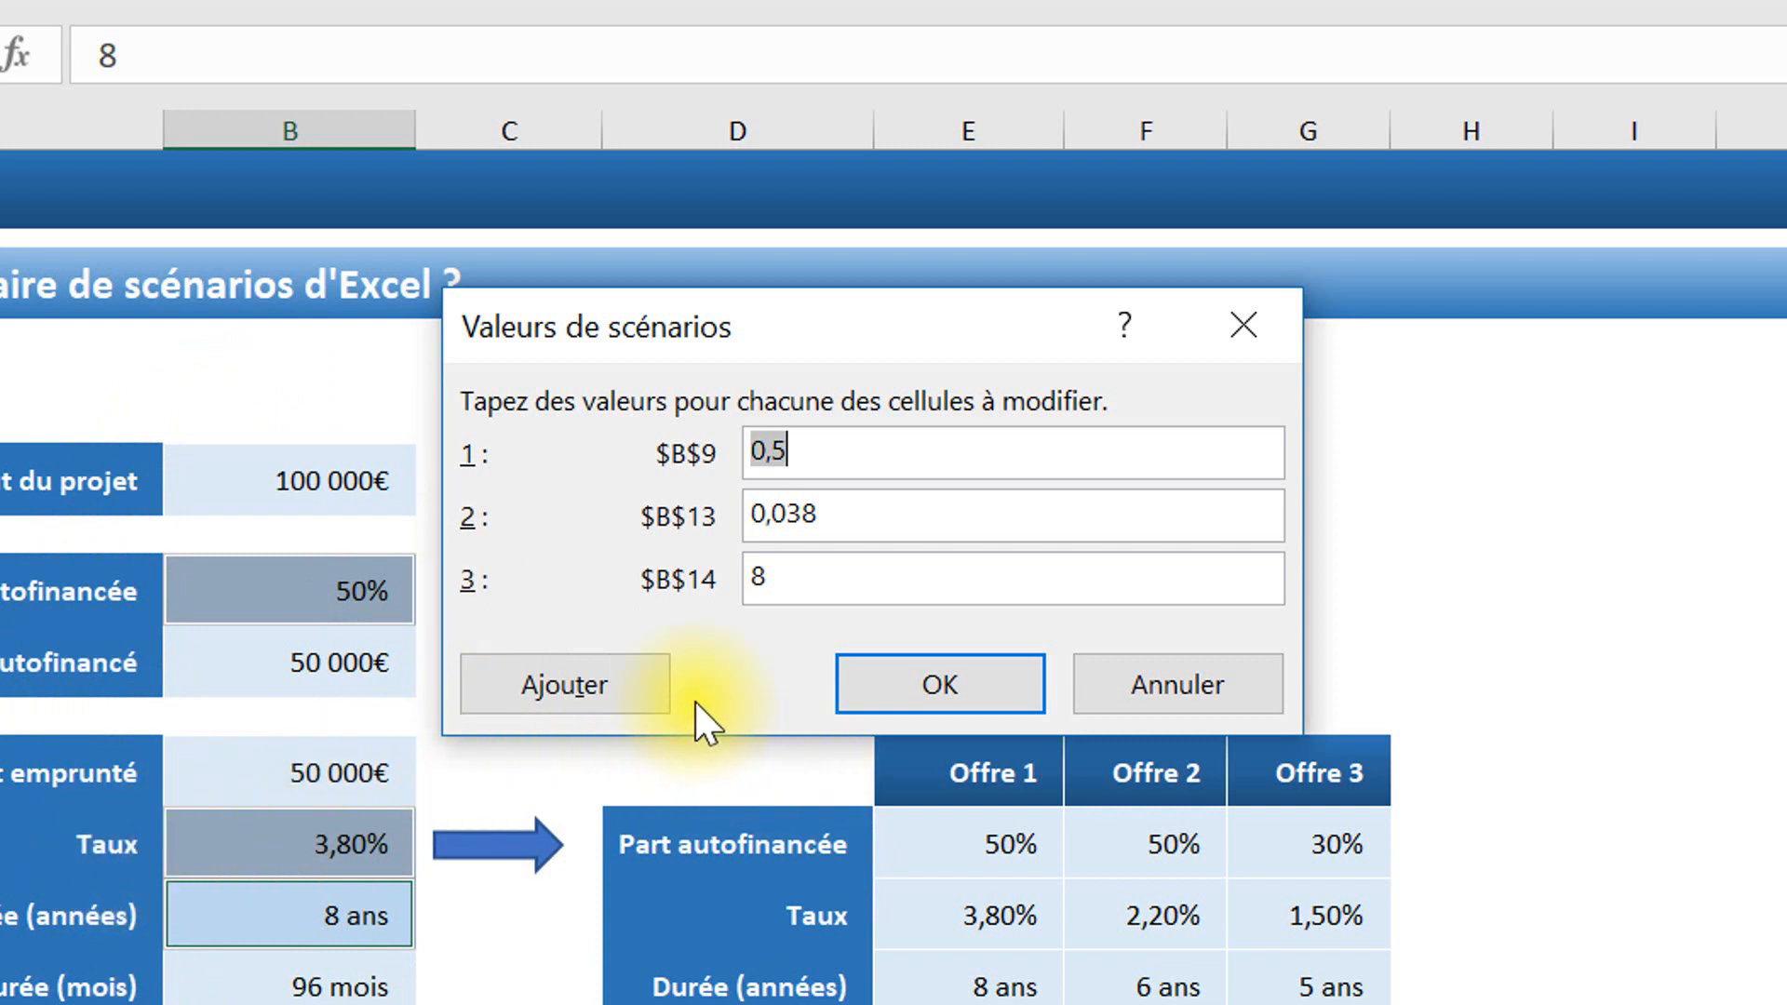
# - Add a scenario named Offre 2 on the same variable cells, with B9 at 0,5, B13 at 2,20% and B14 at 6
pyautogui.click(575, 696)
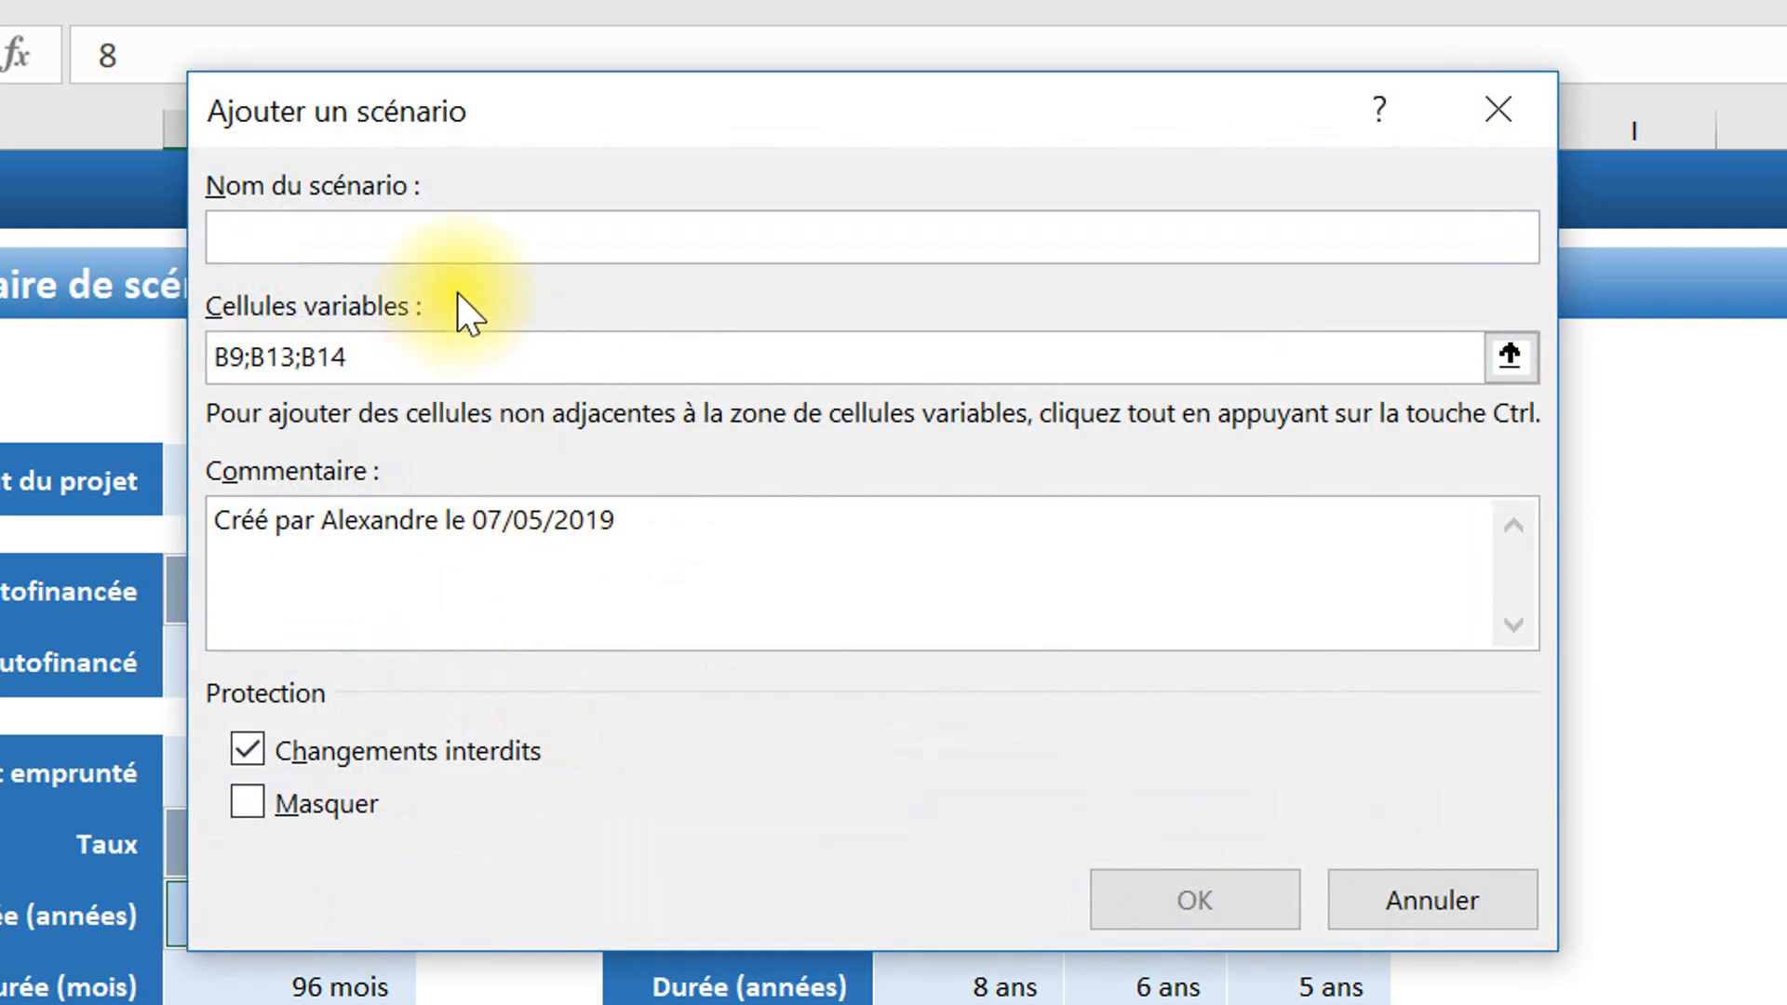
pyautogui.write('Offre 2')
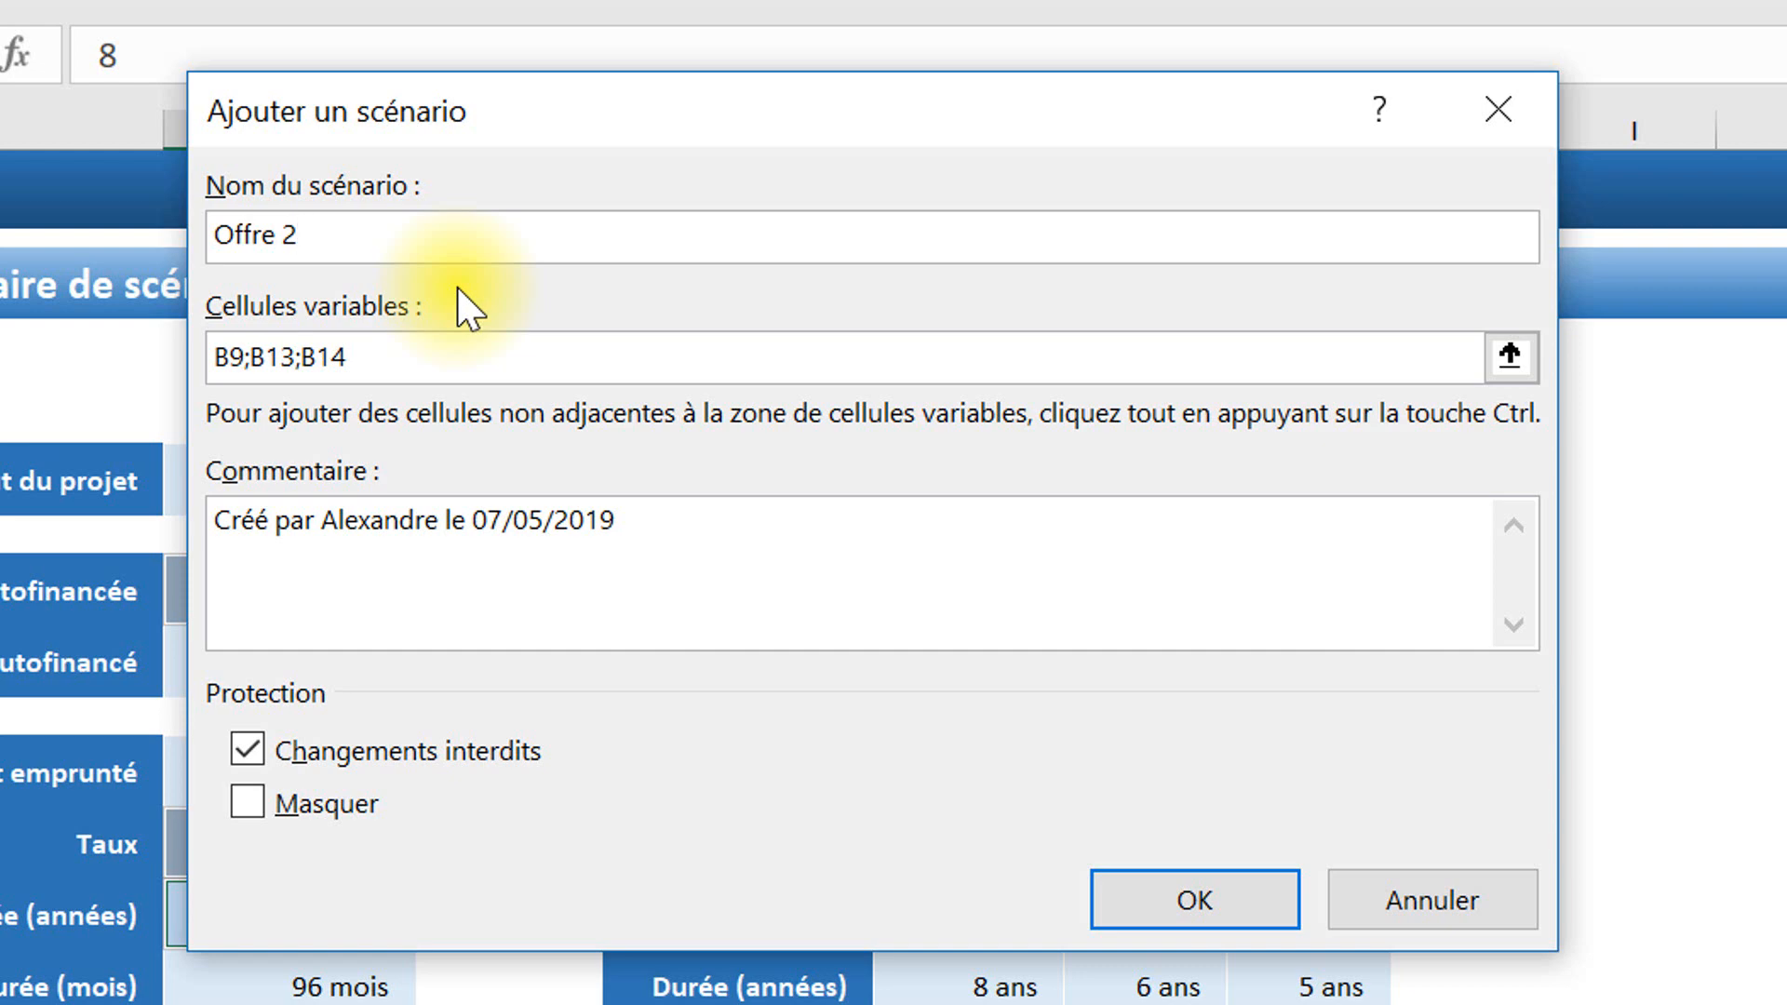
pyautogui.click(1197, 915)
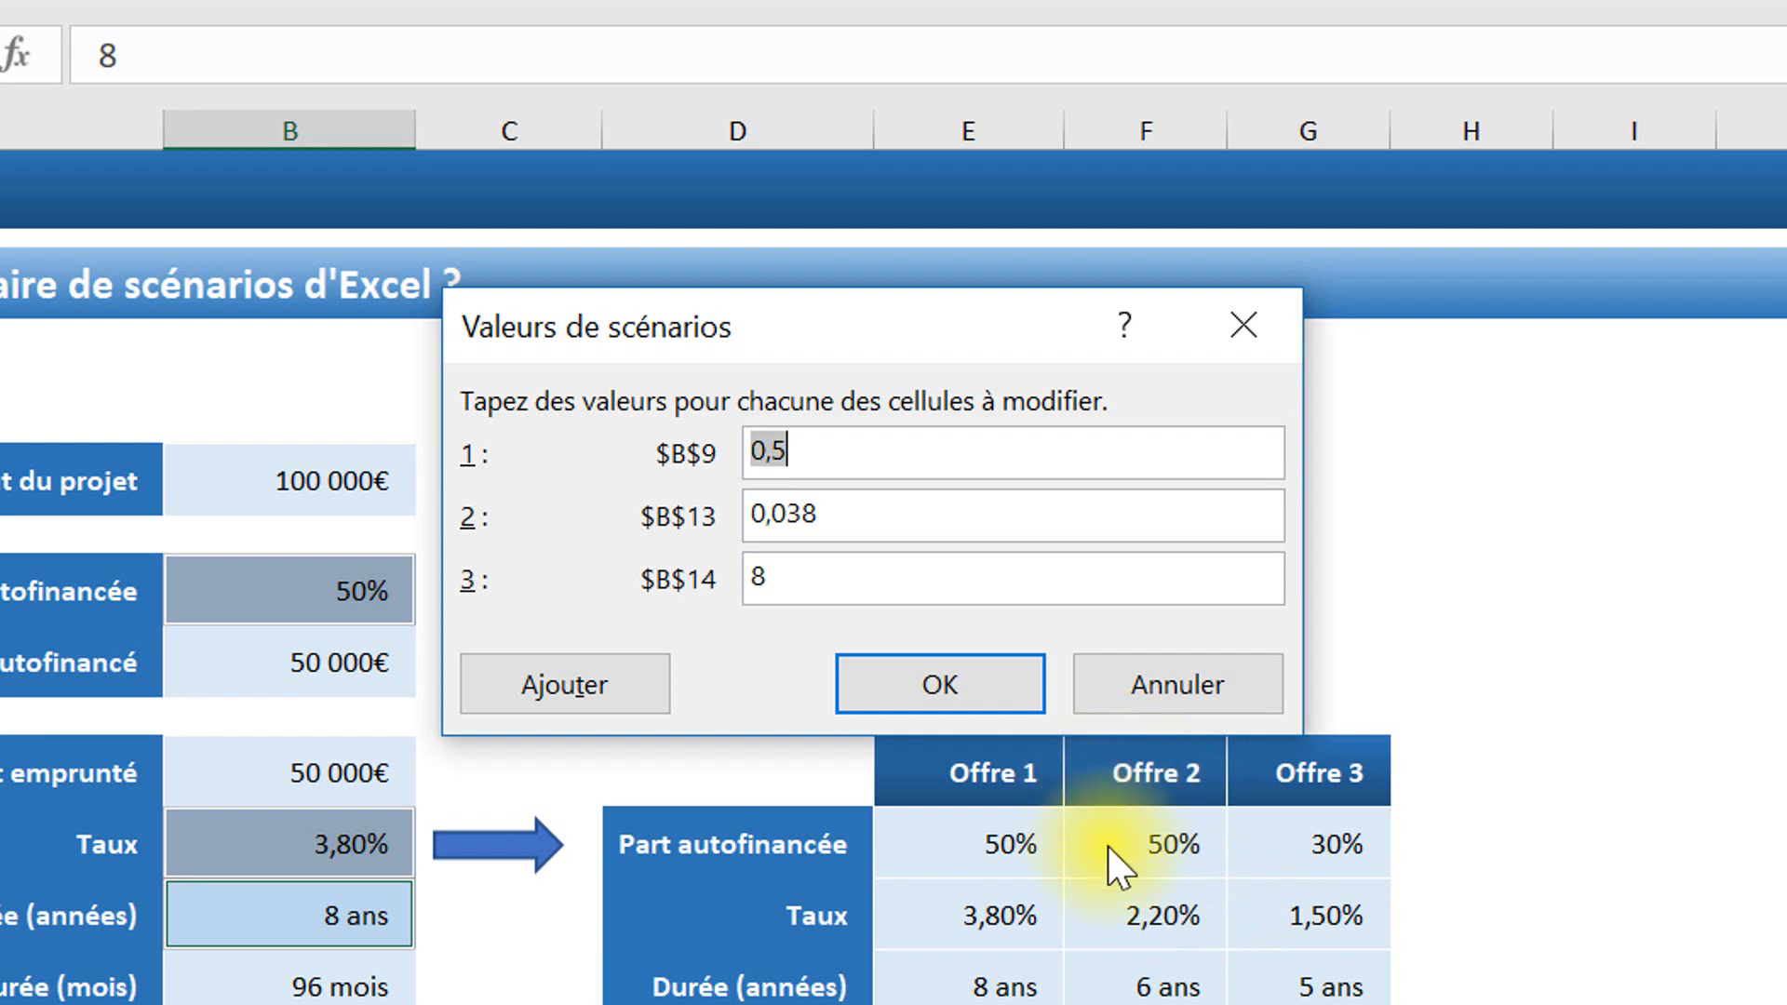
pyautogui.press('Tab')
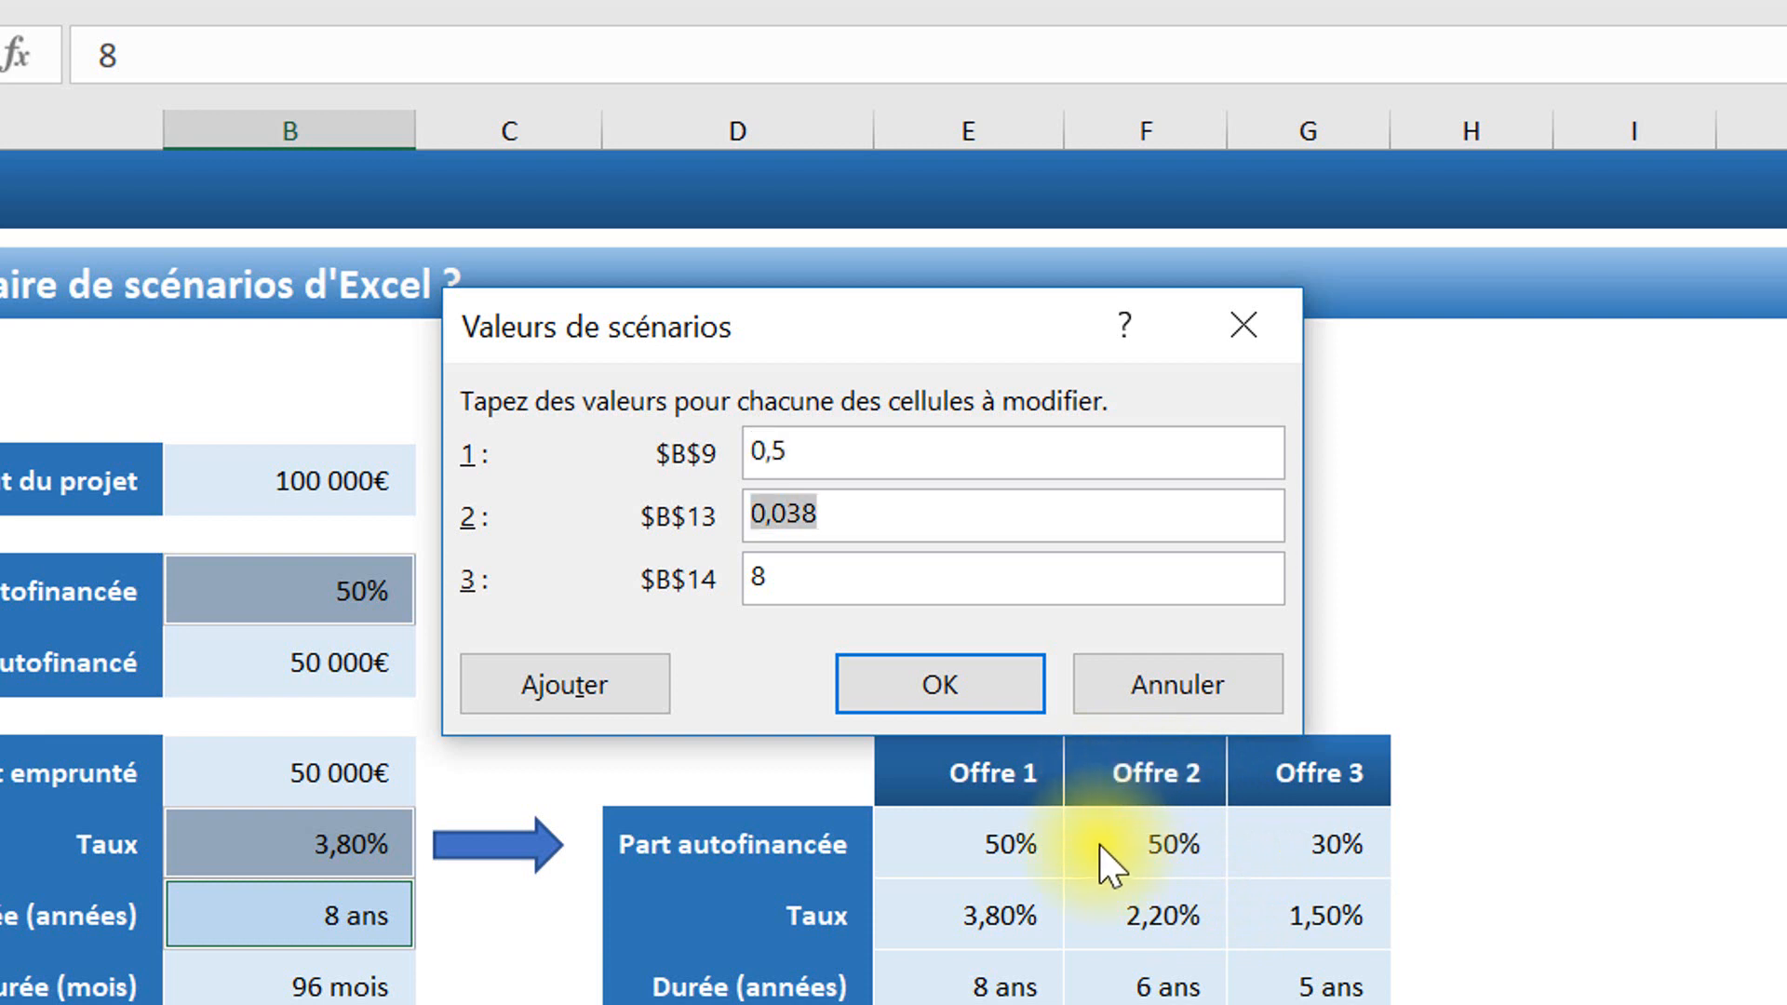
pyautogui.write('2,20')
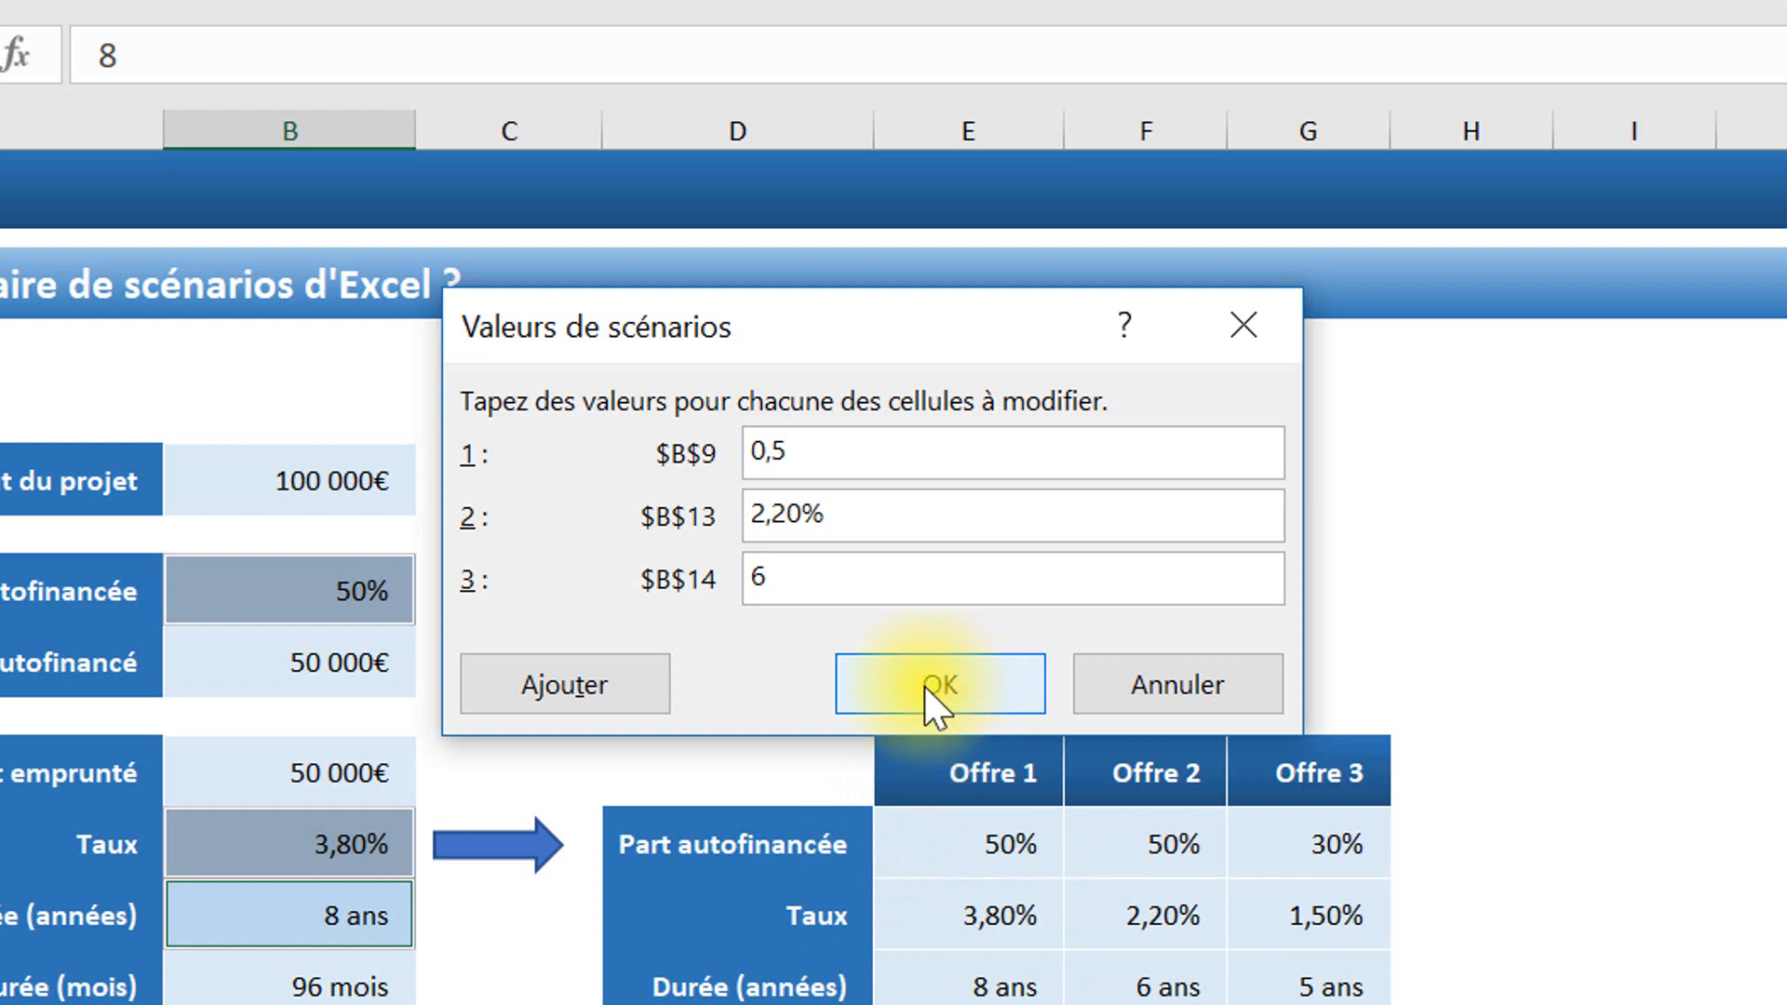
# - Add a scenario named Offre 3 with B9 at 30%, B13 at 1,50% and B14 at 5, and validate the scenarios
pyautogui.click(503, 700)
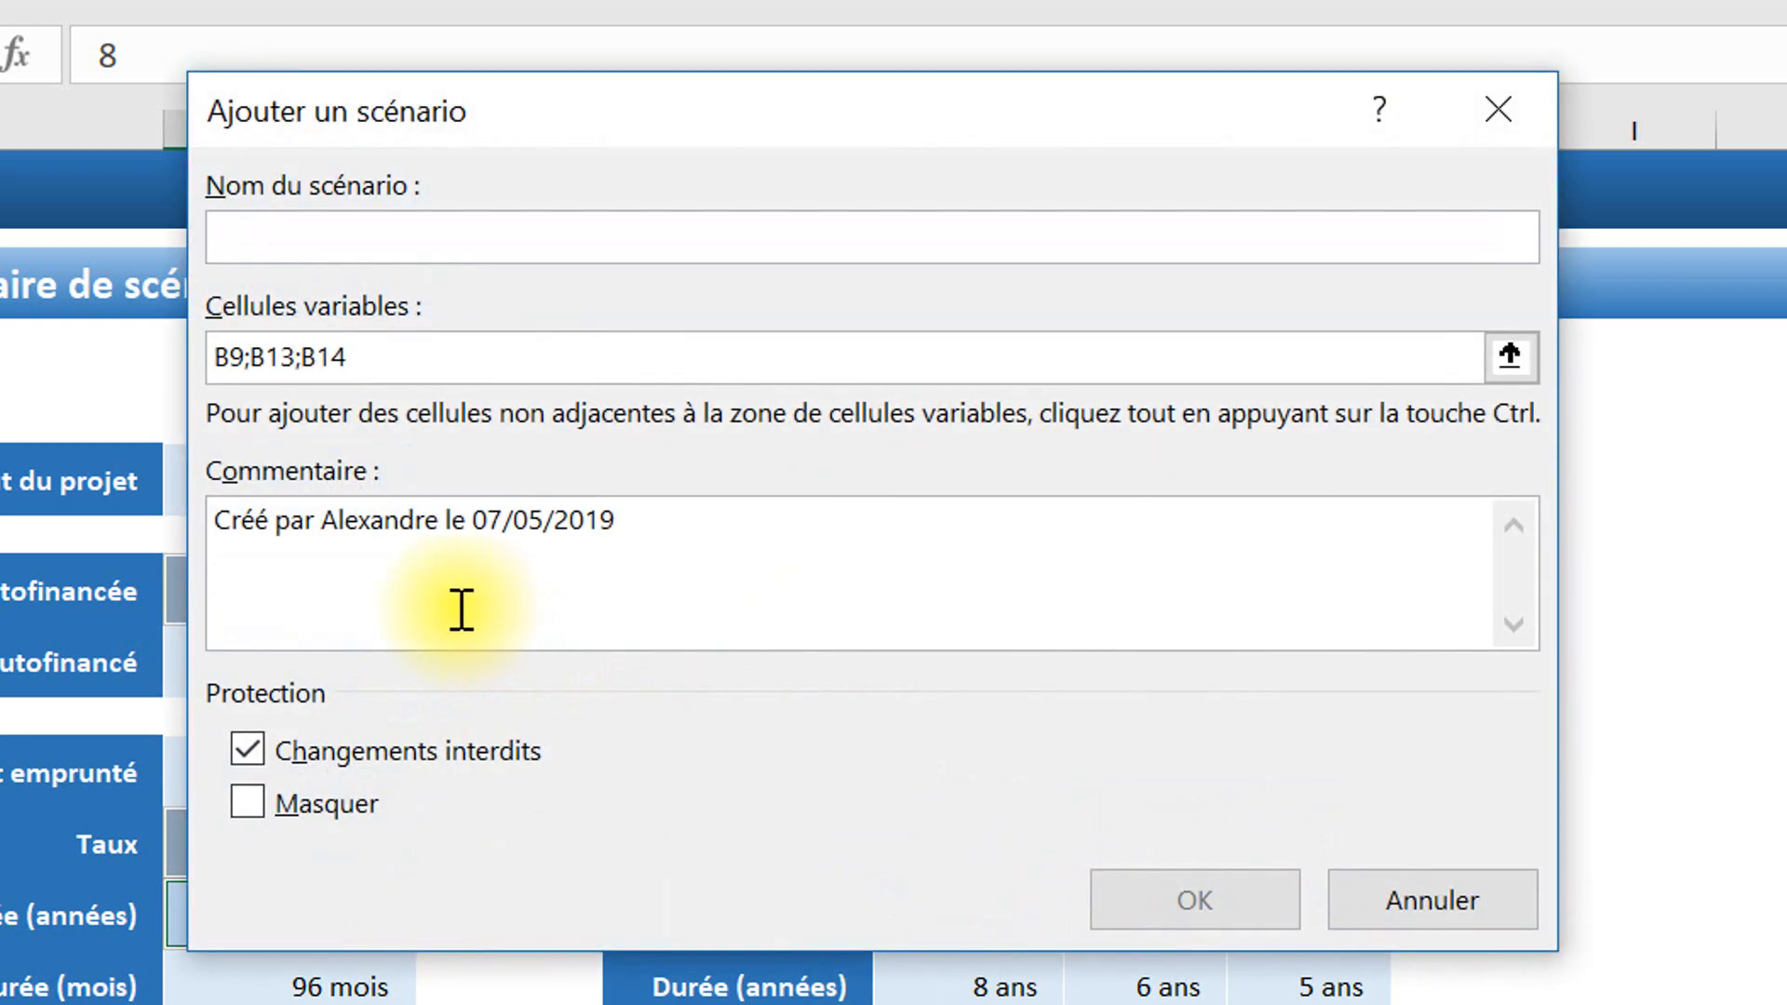
pyautogui.write('Offre 3')
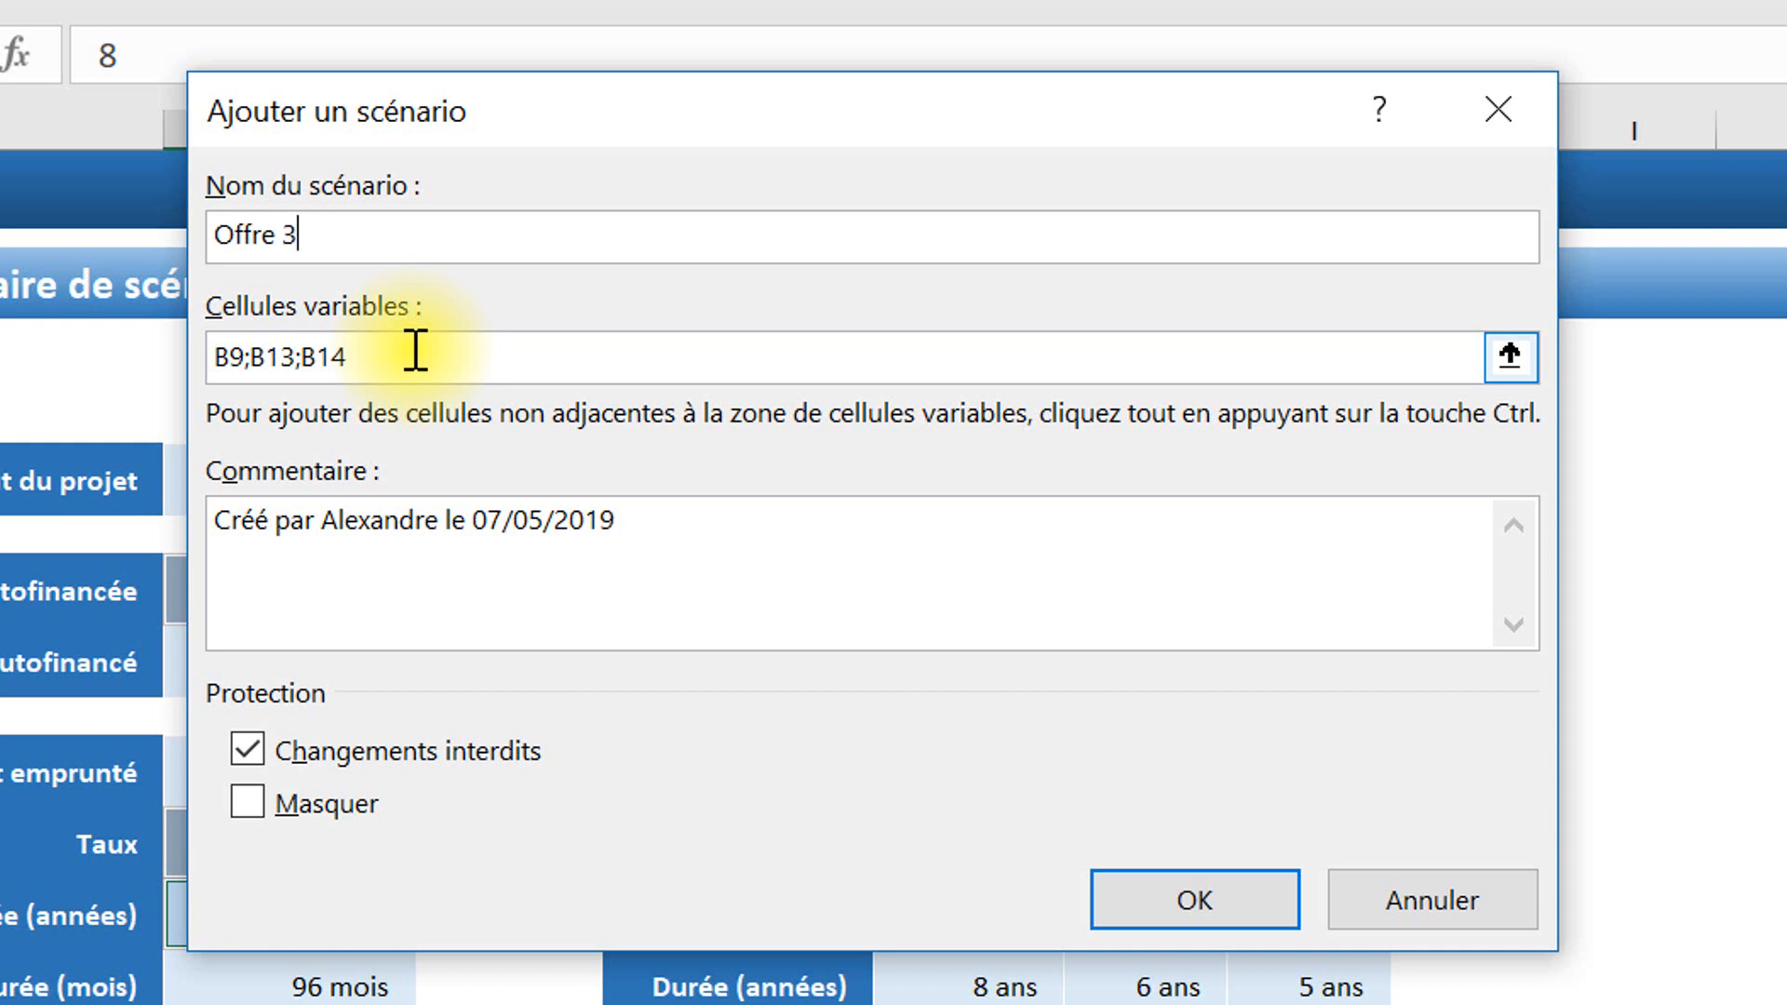
pyautogui.click(1200, 903)
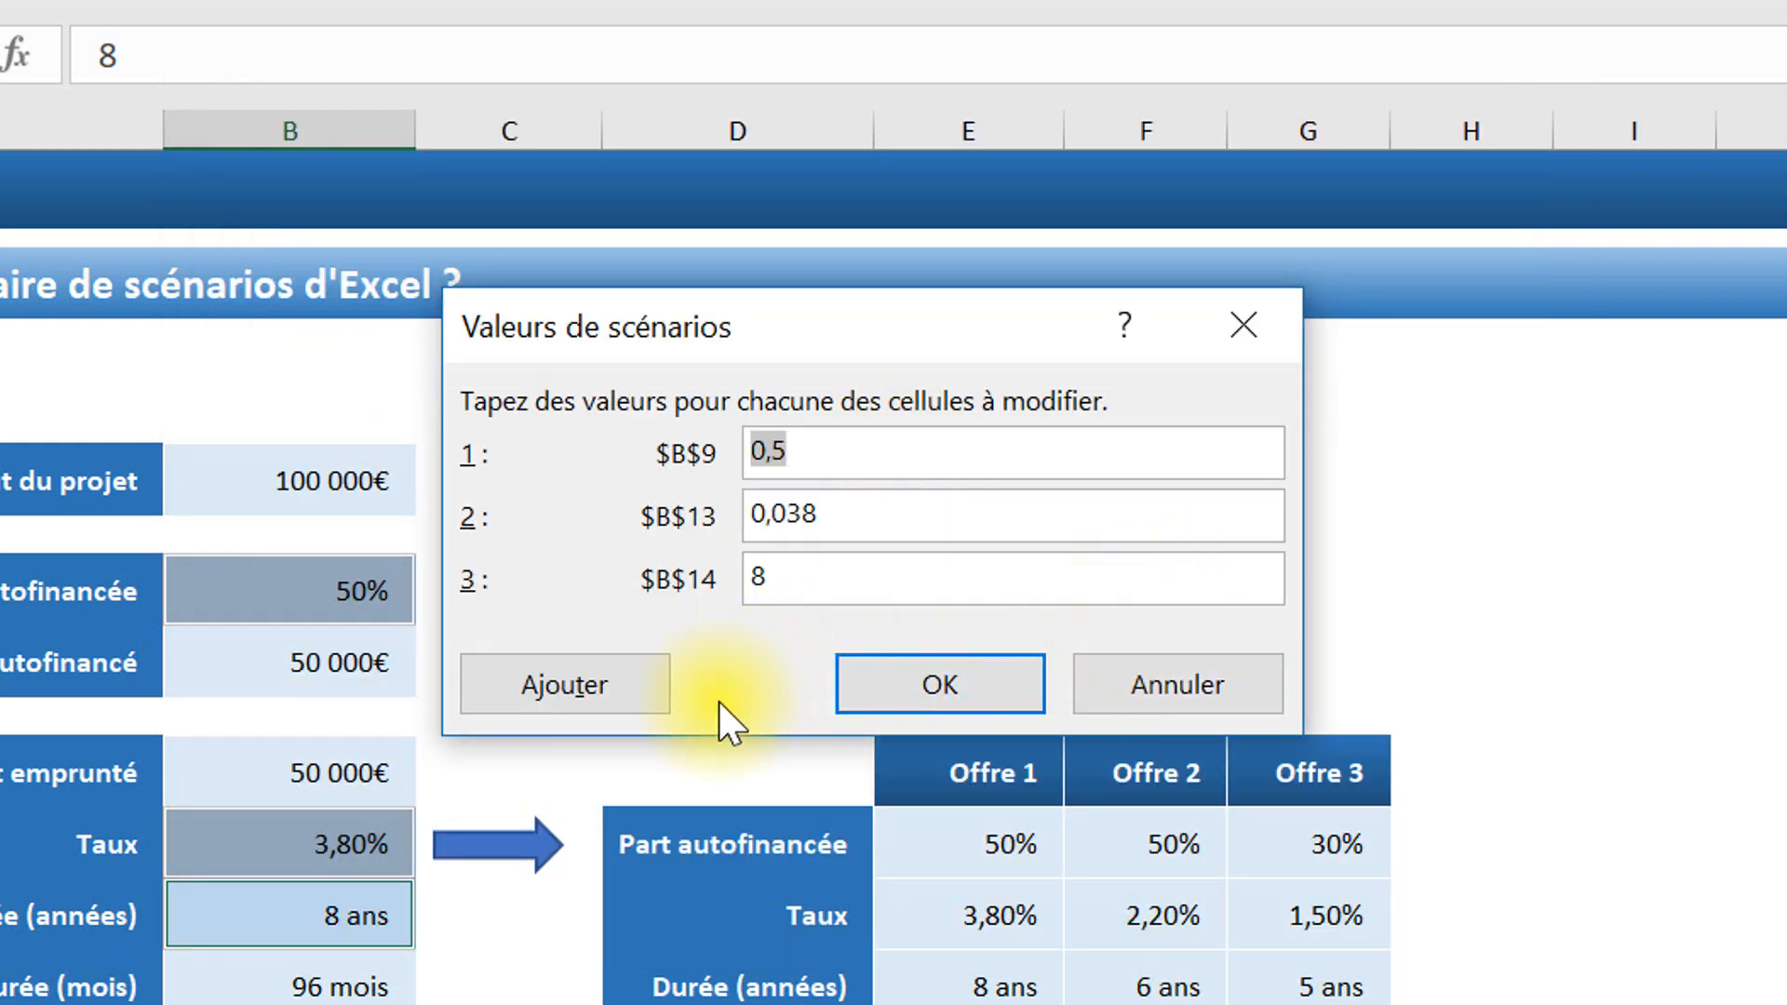
pyautogui.write('30')
pyautogui.press('Tab')
pyautogui.write('1')
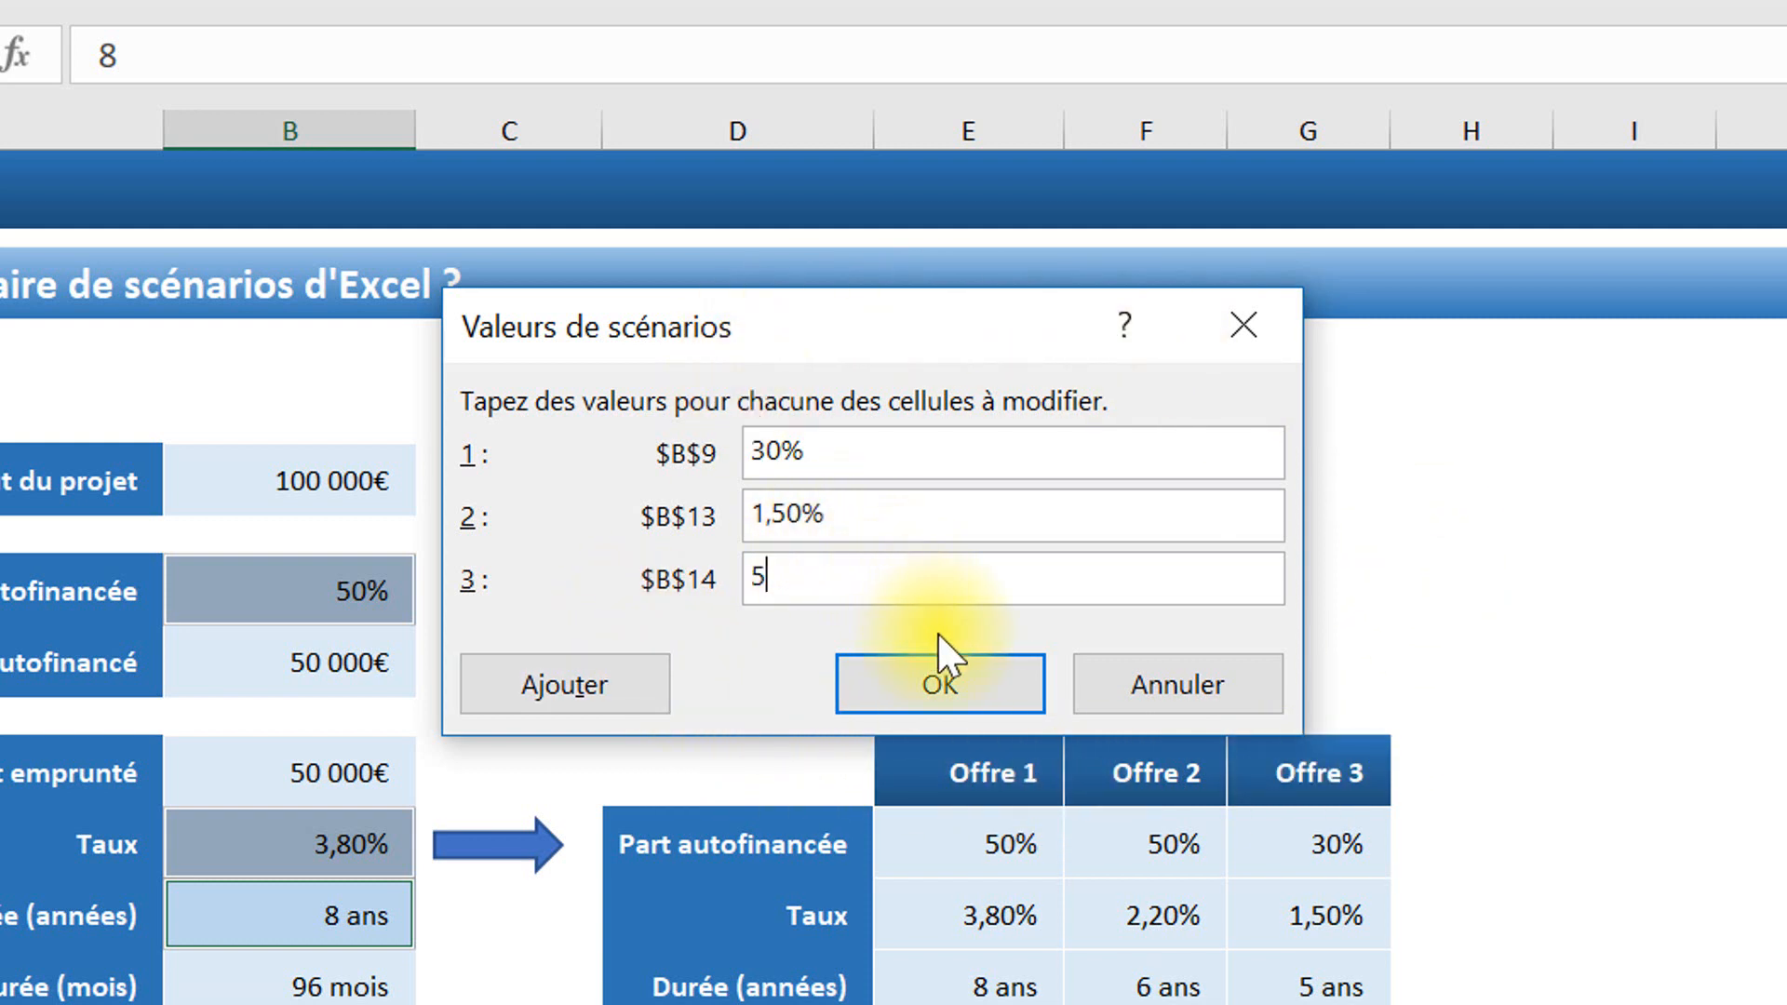
pyautogui.click(963, 694)
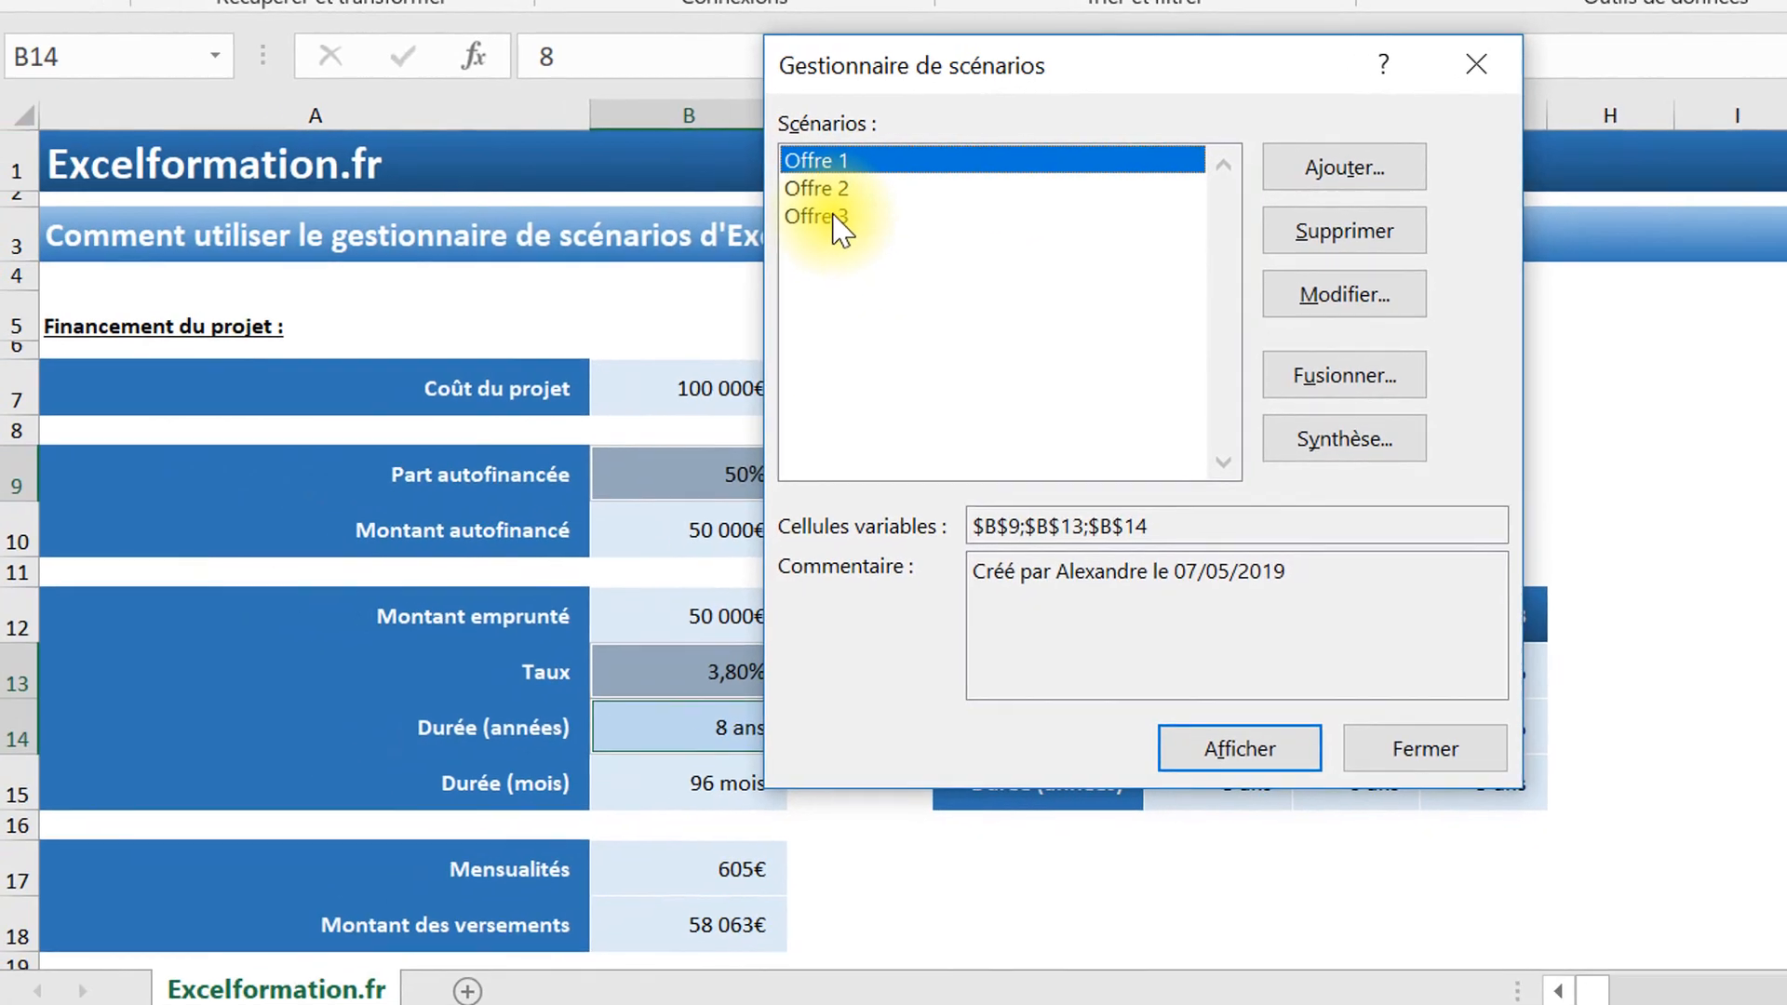
# - Show the Offre 3 and Offre 2 scenarios in the sheet to compare their results, finishing with Offre 1
pyautogui.click(626, 242)
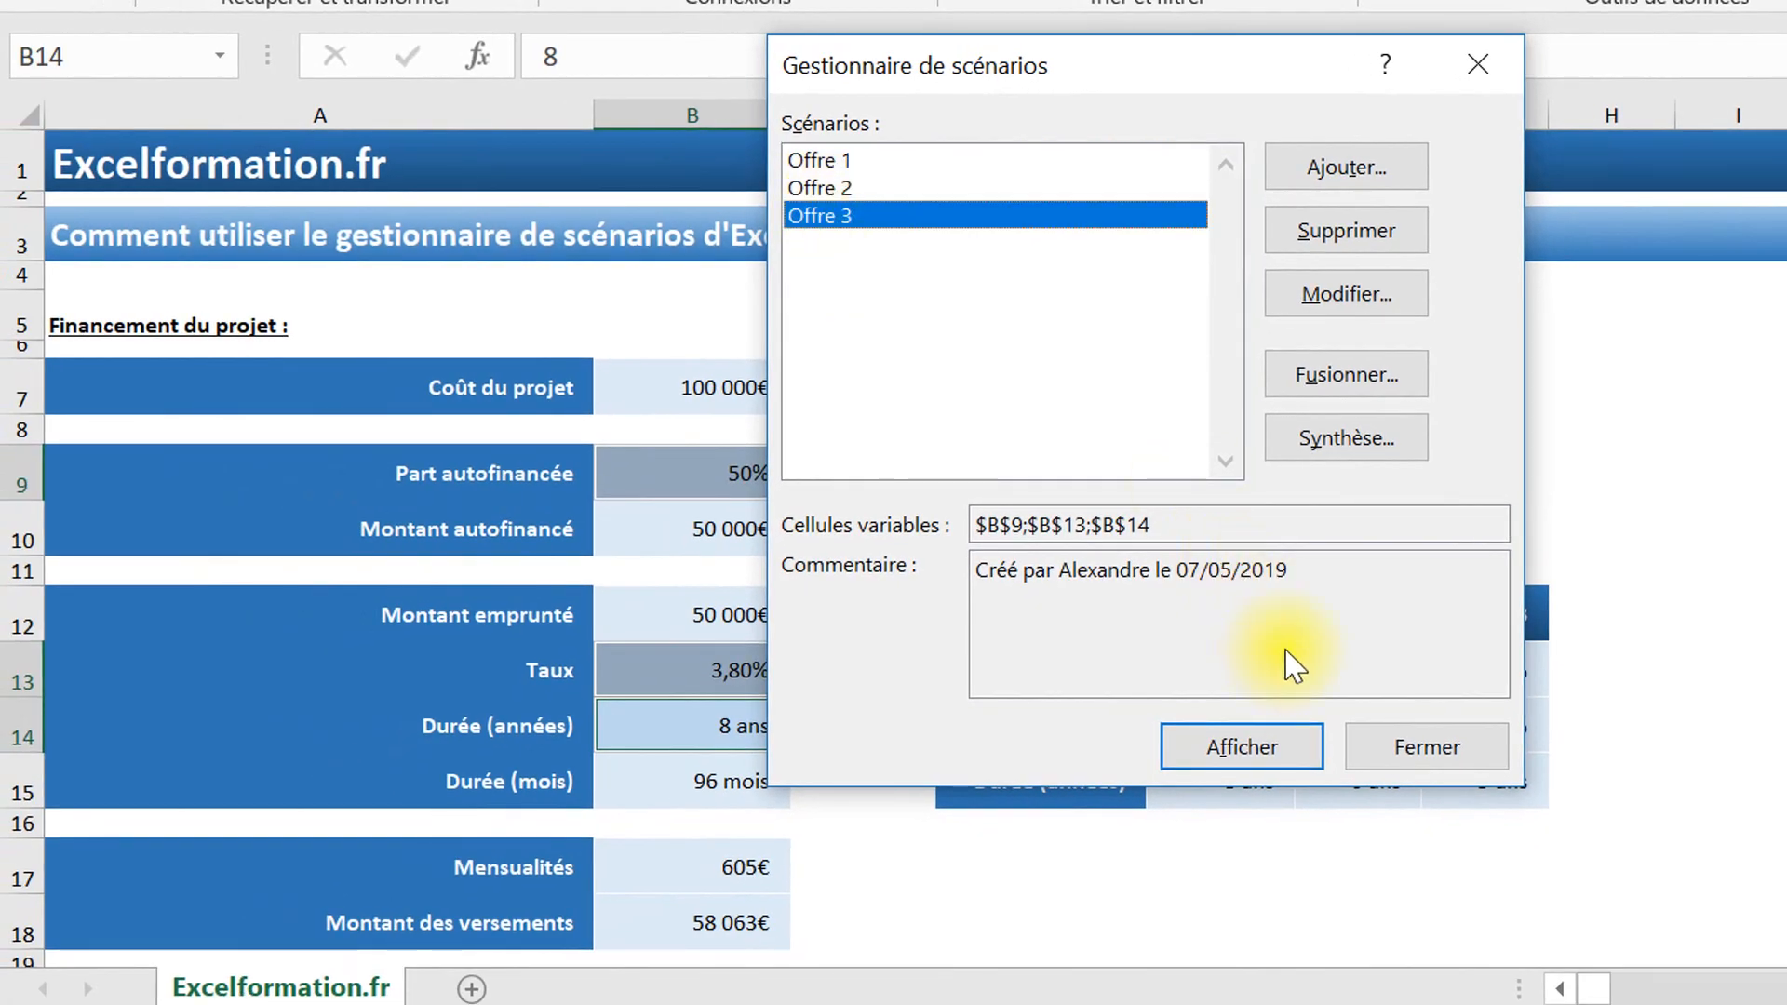
pyautogui.click(1236, 754)
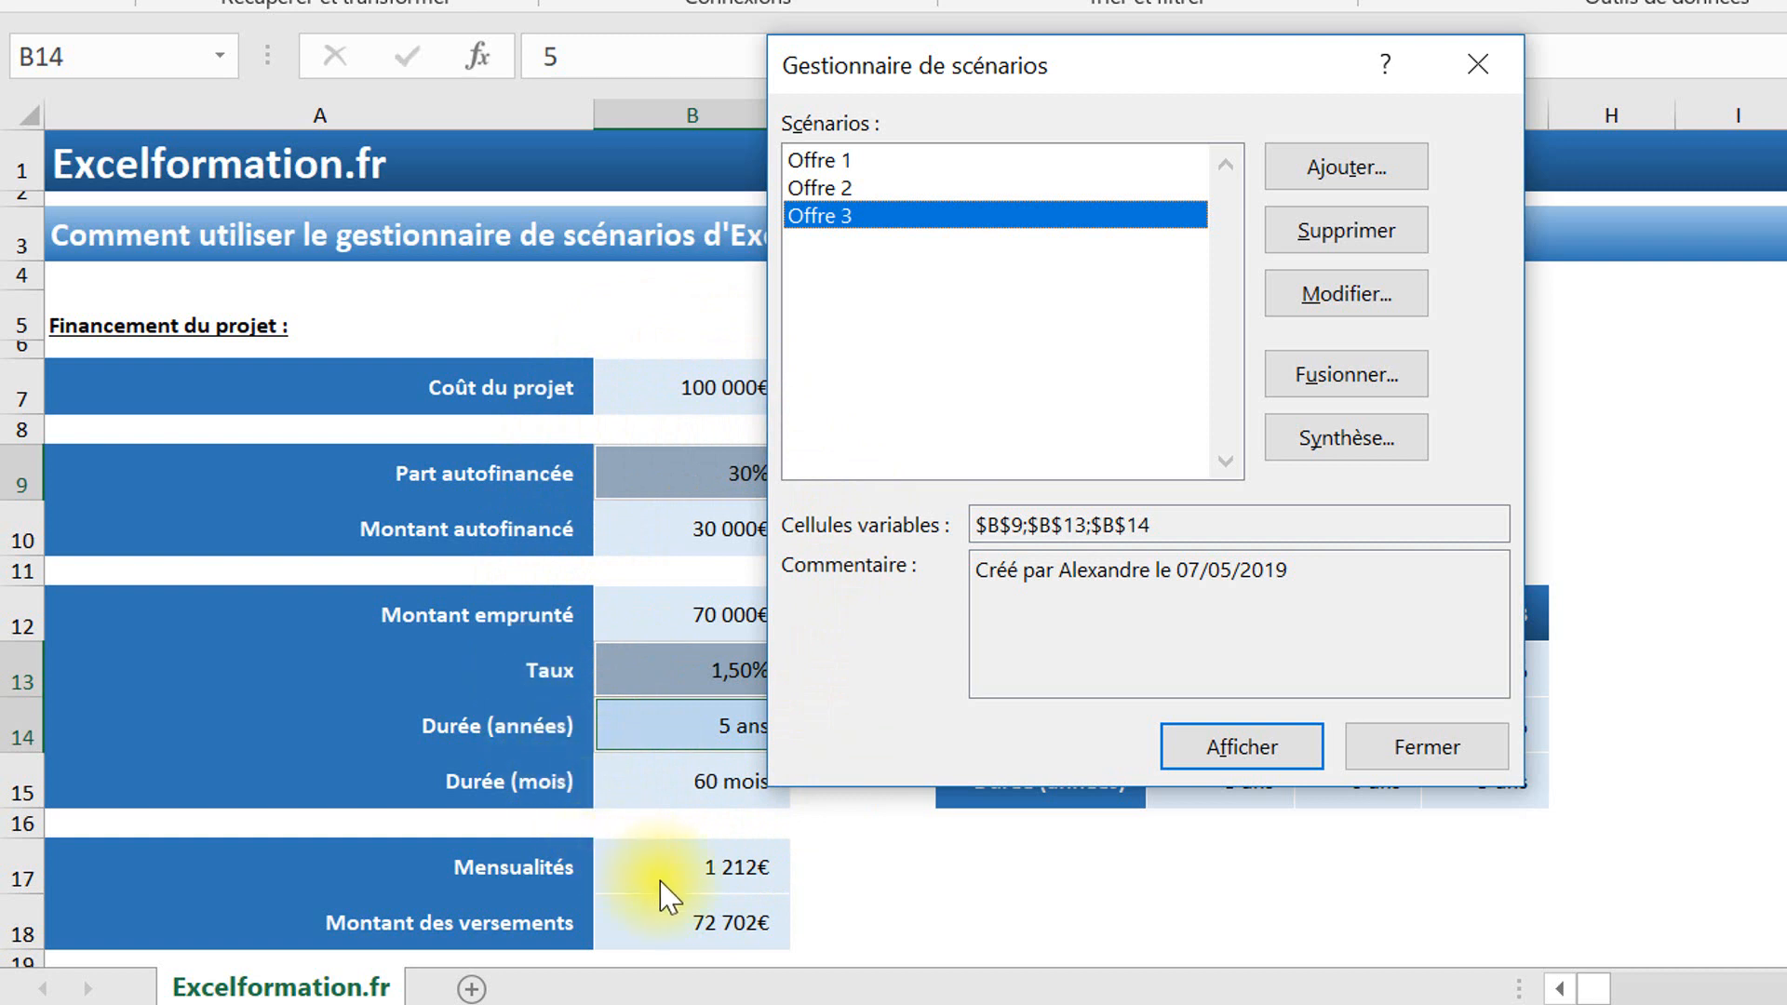
pyautogui.doubleClick(845, 190)
pyautogui.click(845, 222)
pyautogui.doubleClick(842, 217)
pyautogui.click(843, 162)
pyautogui.doubleClick(840, 160)
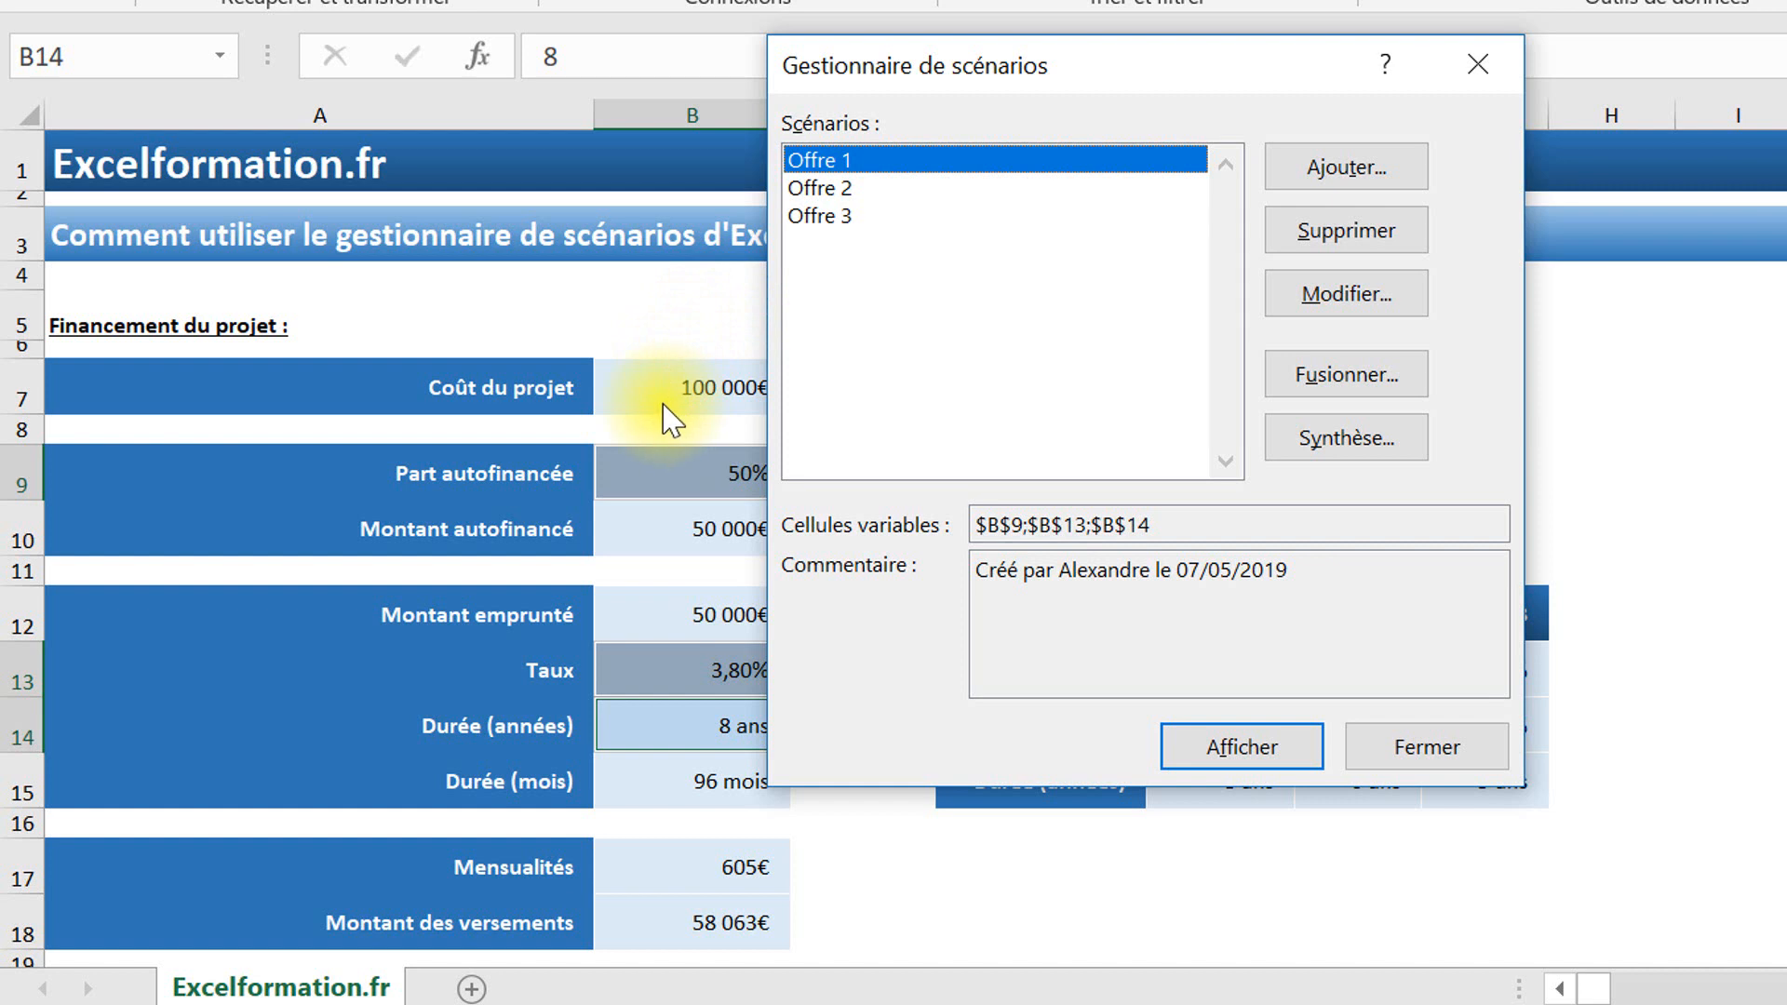
# - Generate a scenario summary report using Mensualités (B17) and Coût du crédit (B20) as the result cells
pyautogui.click(1350, 439)
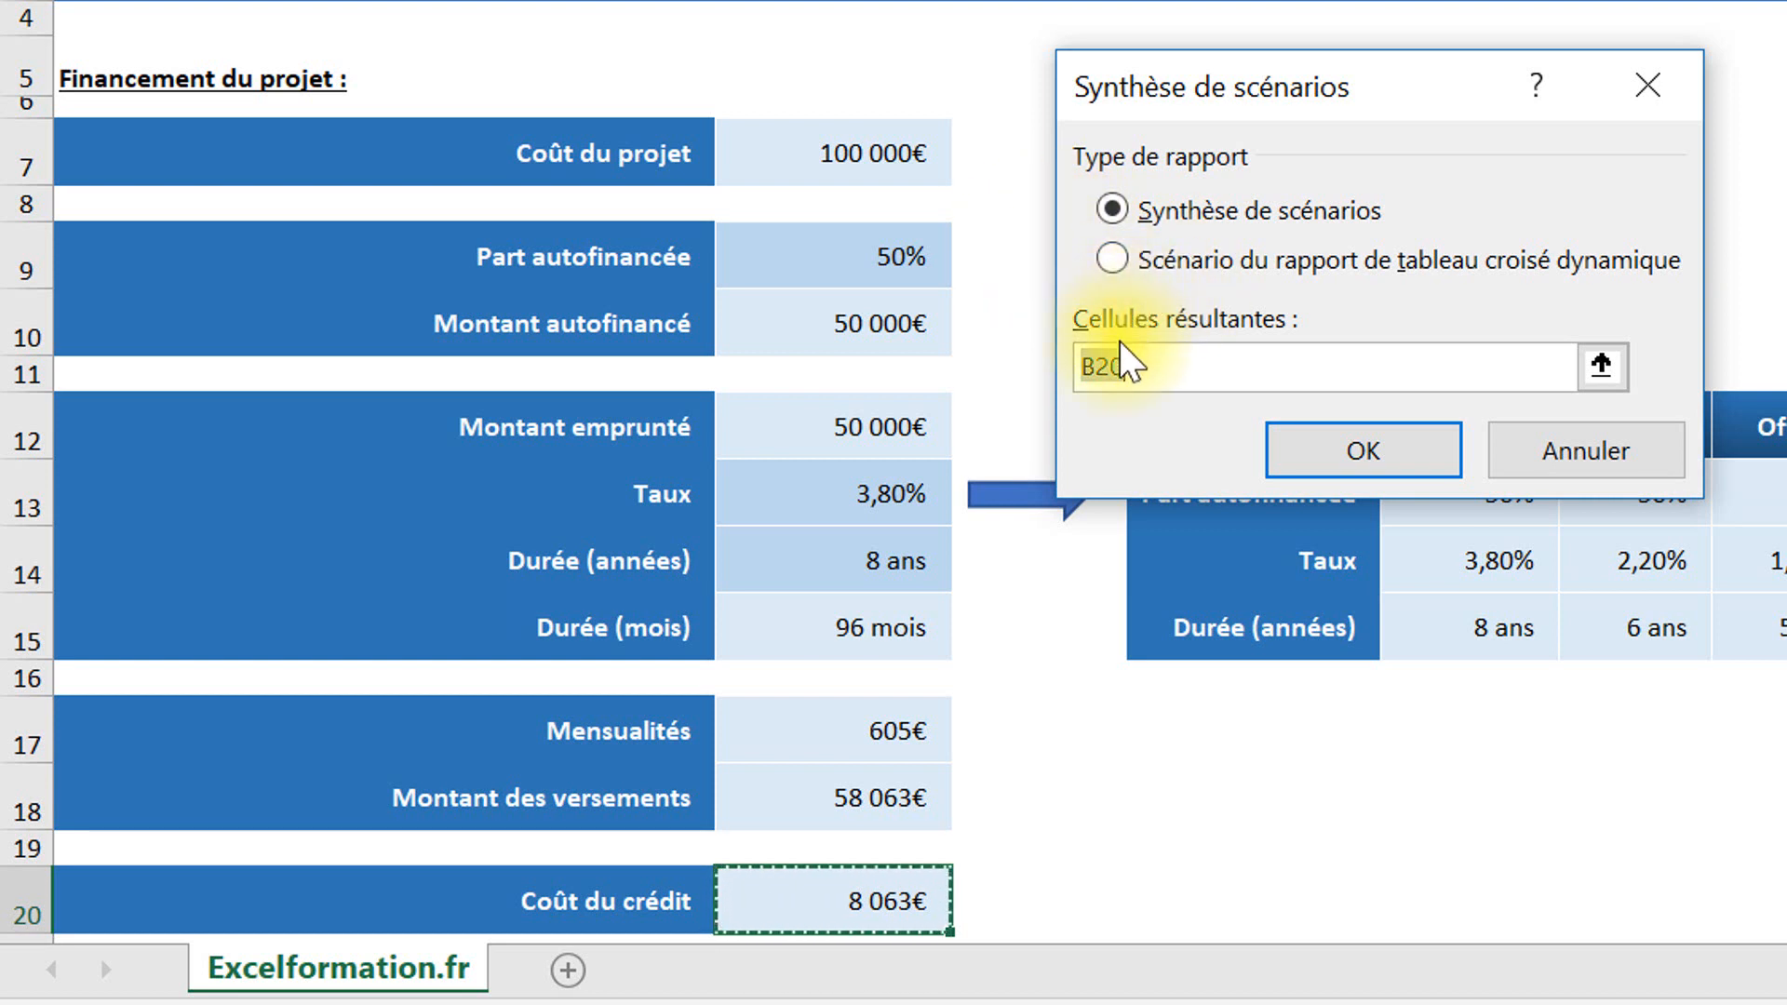
pyautogui.click(1602, 371)
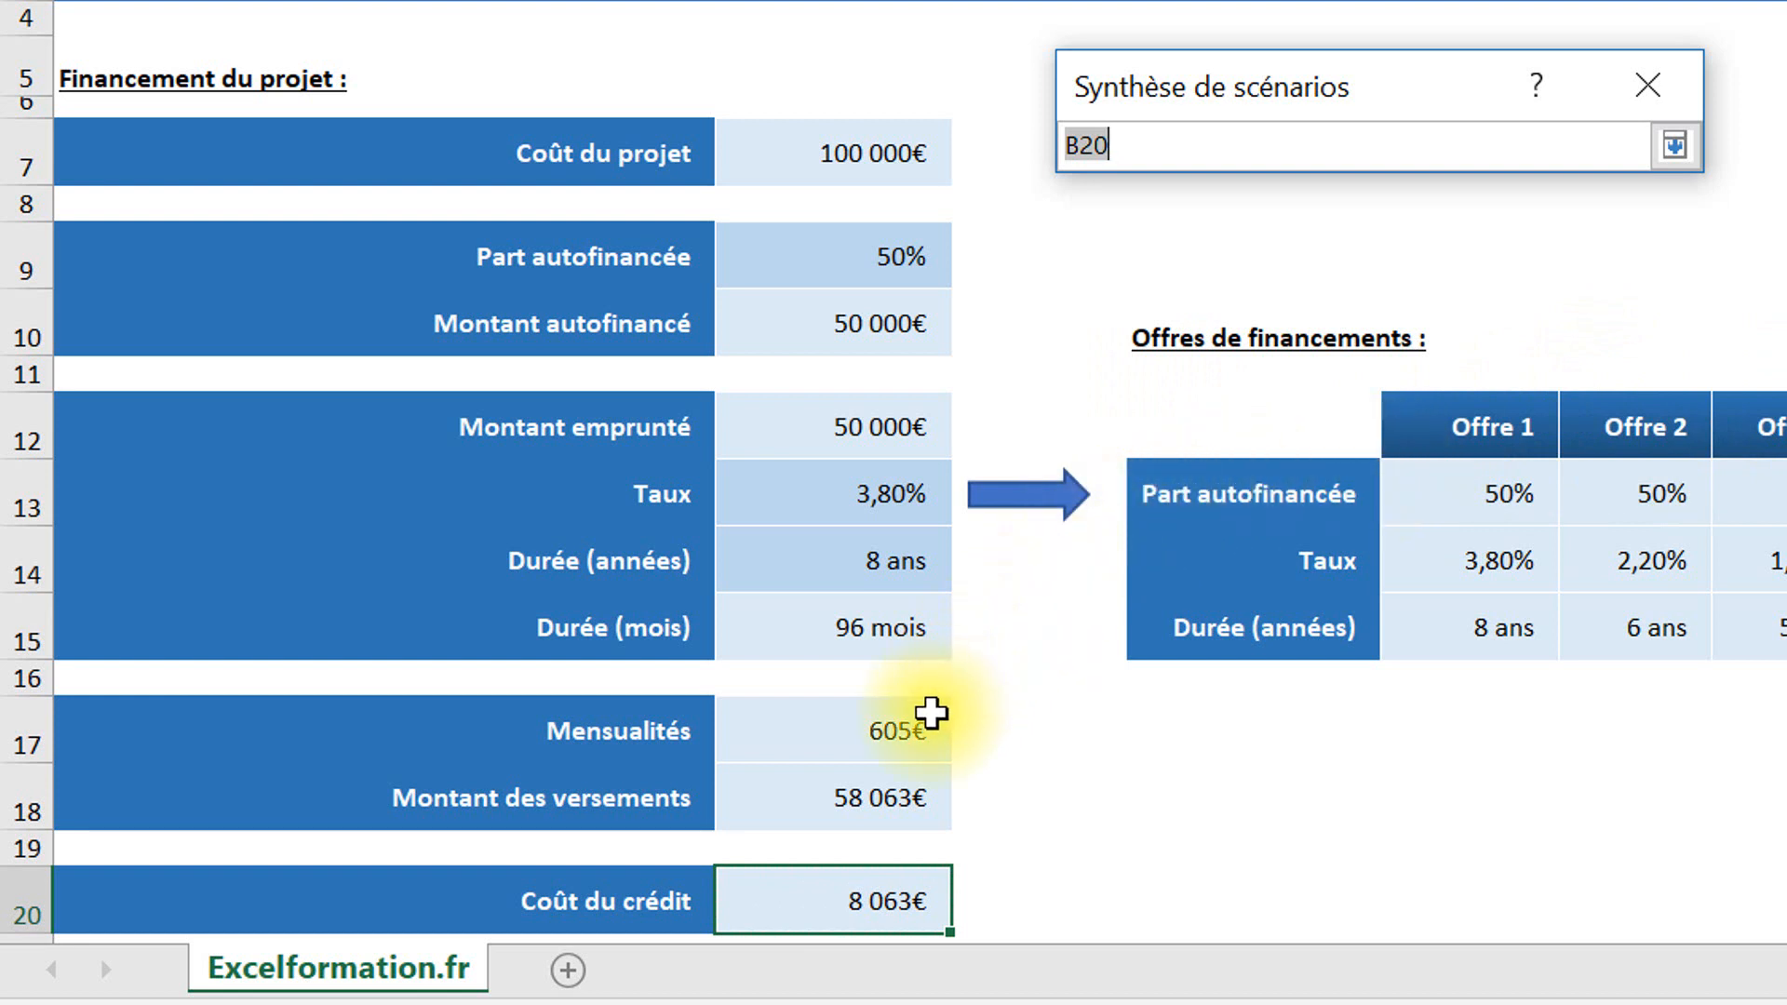
pyautogui.click(896, 741)
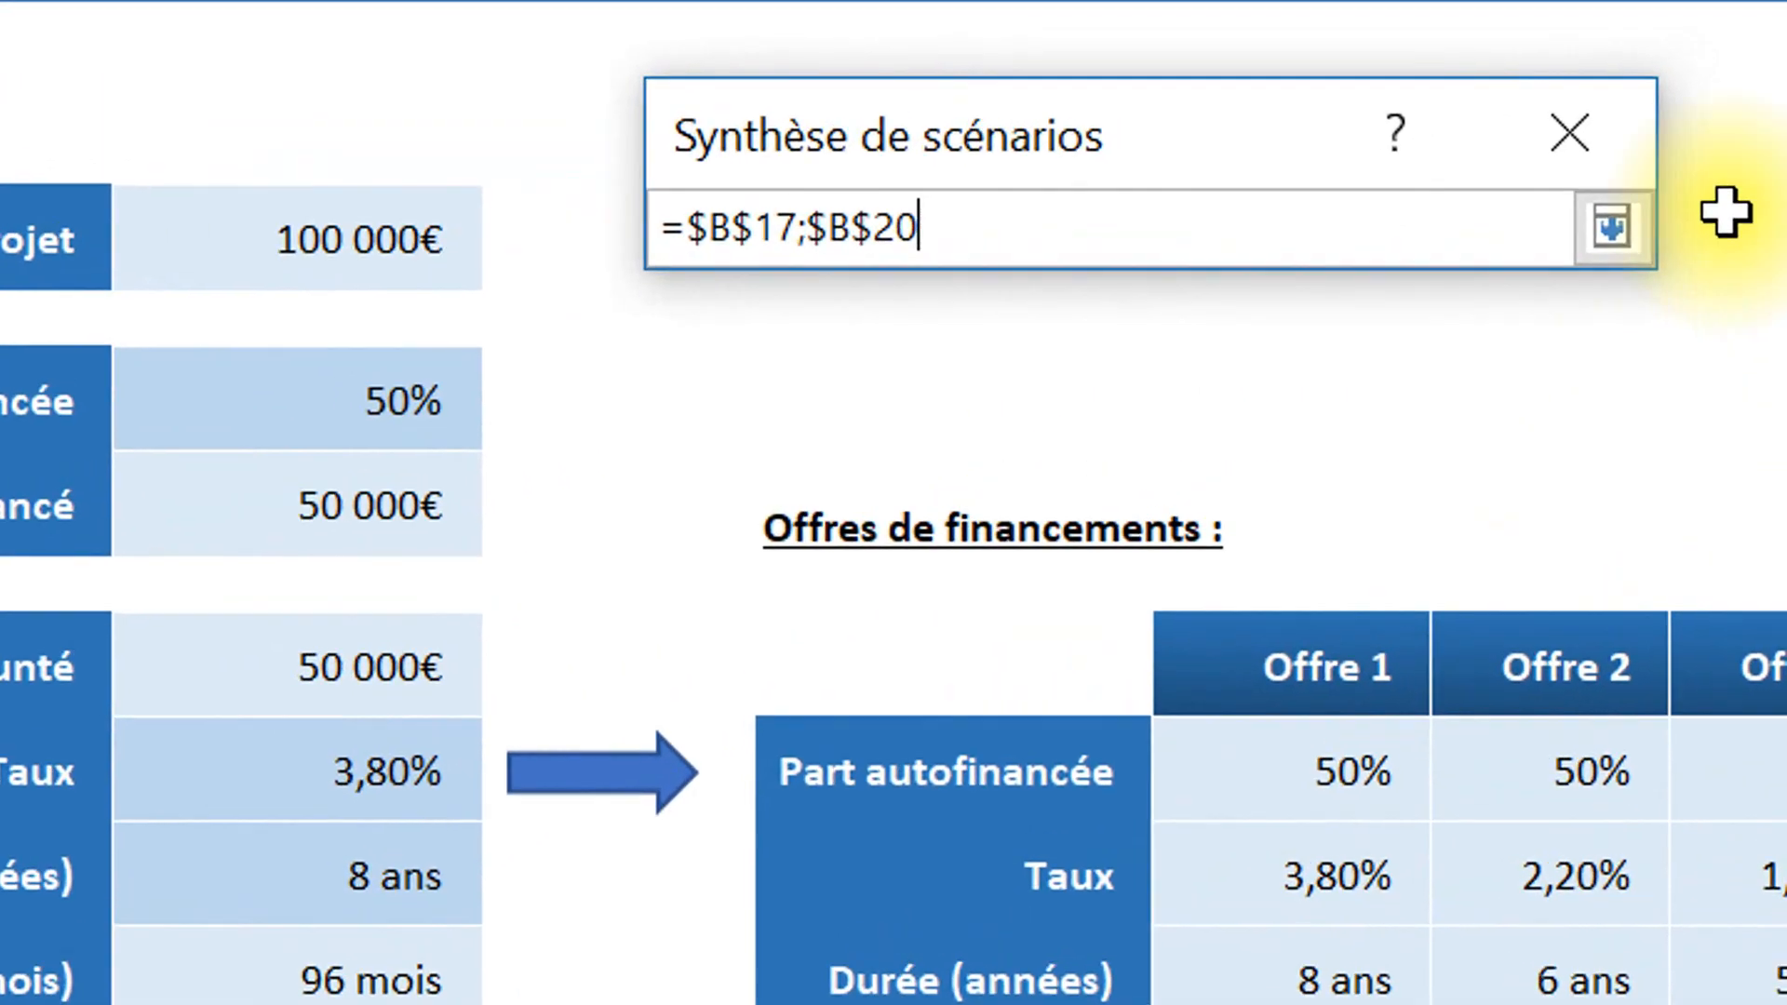
pyautogui.click(1673, 145)
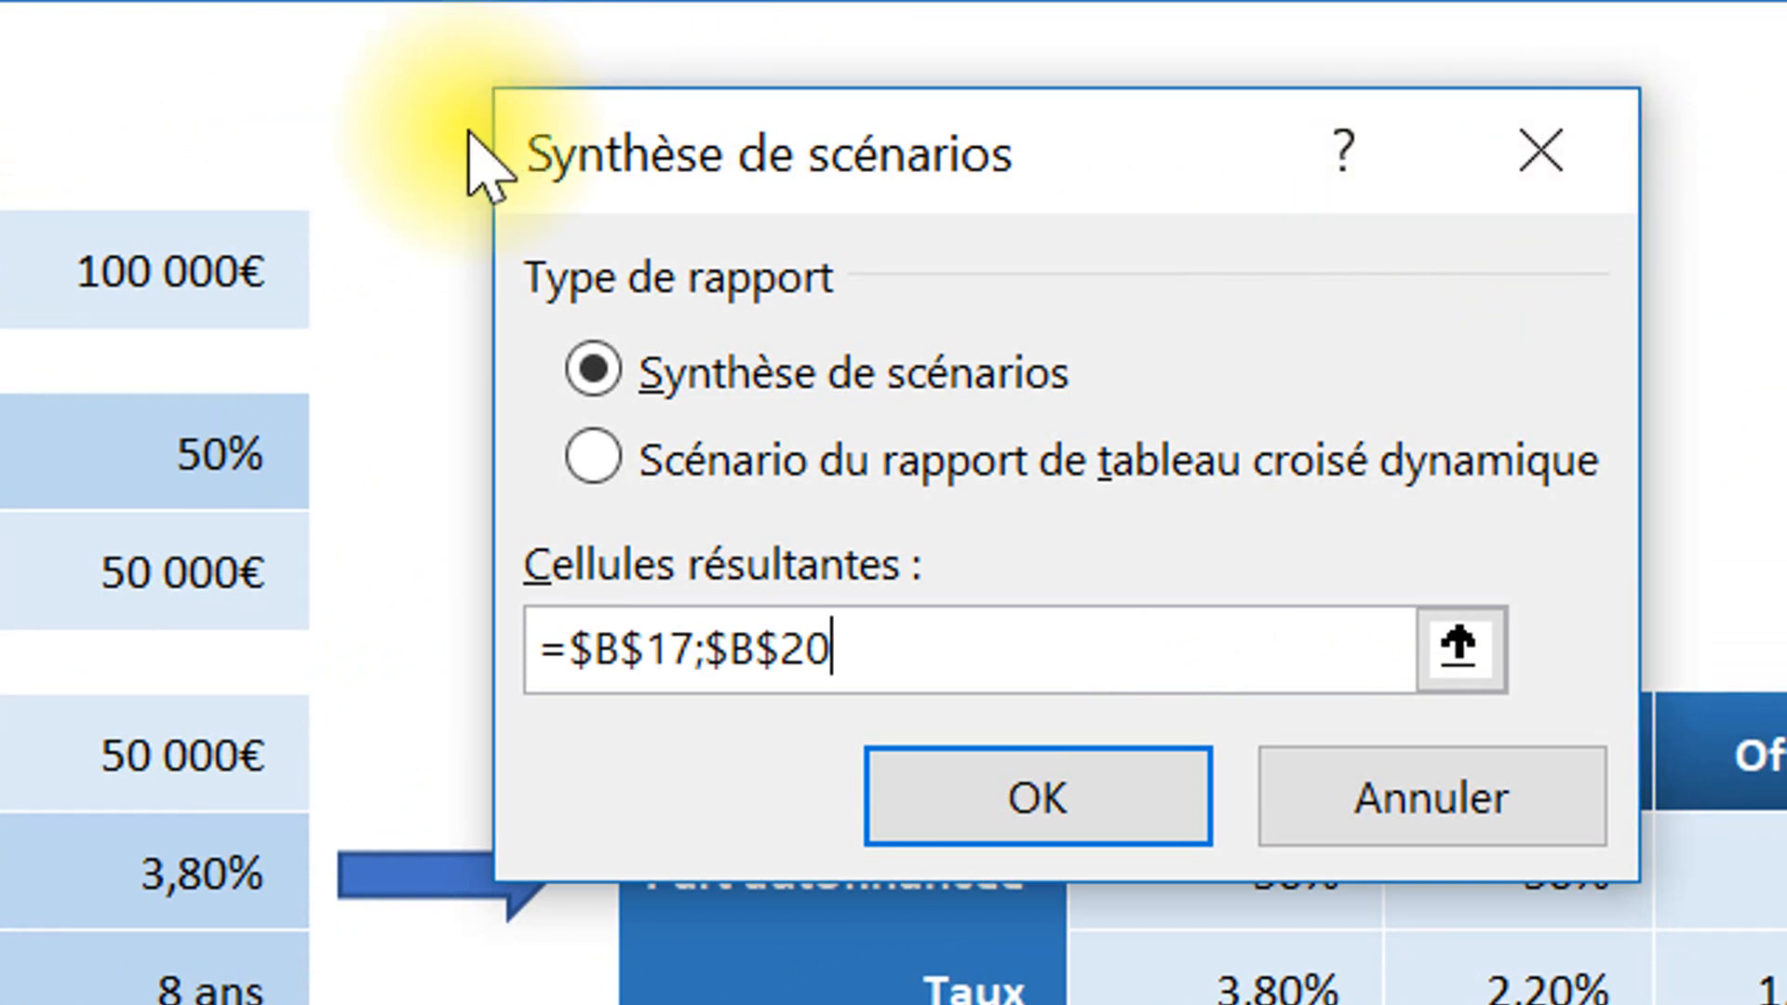
pyautogui.click(947, 794)
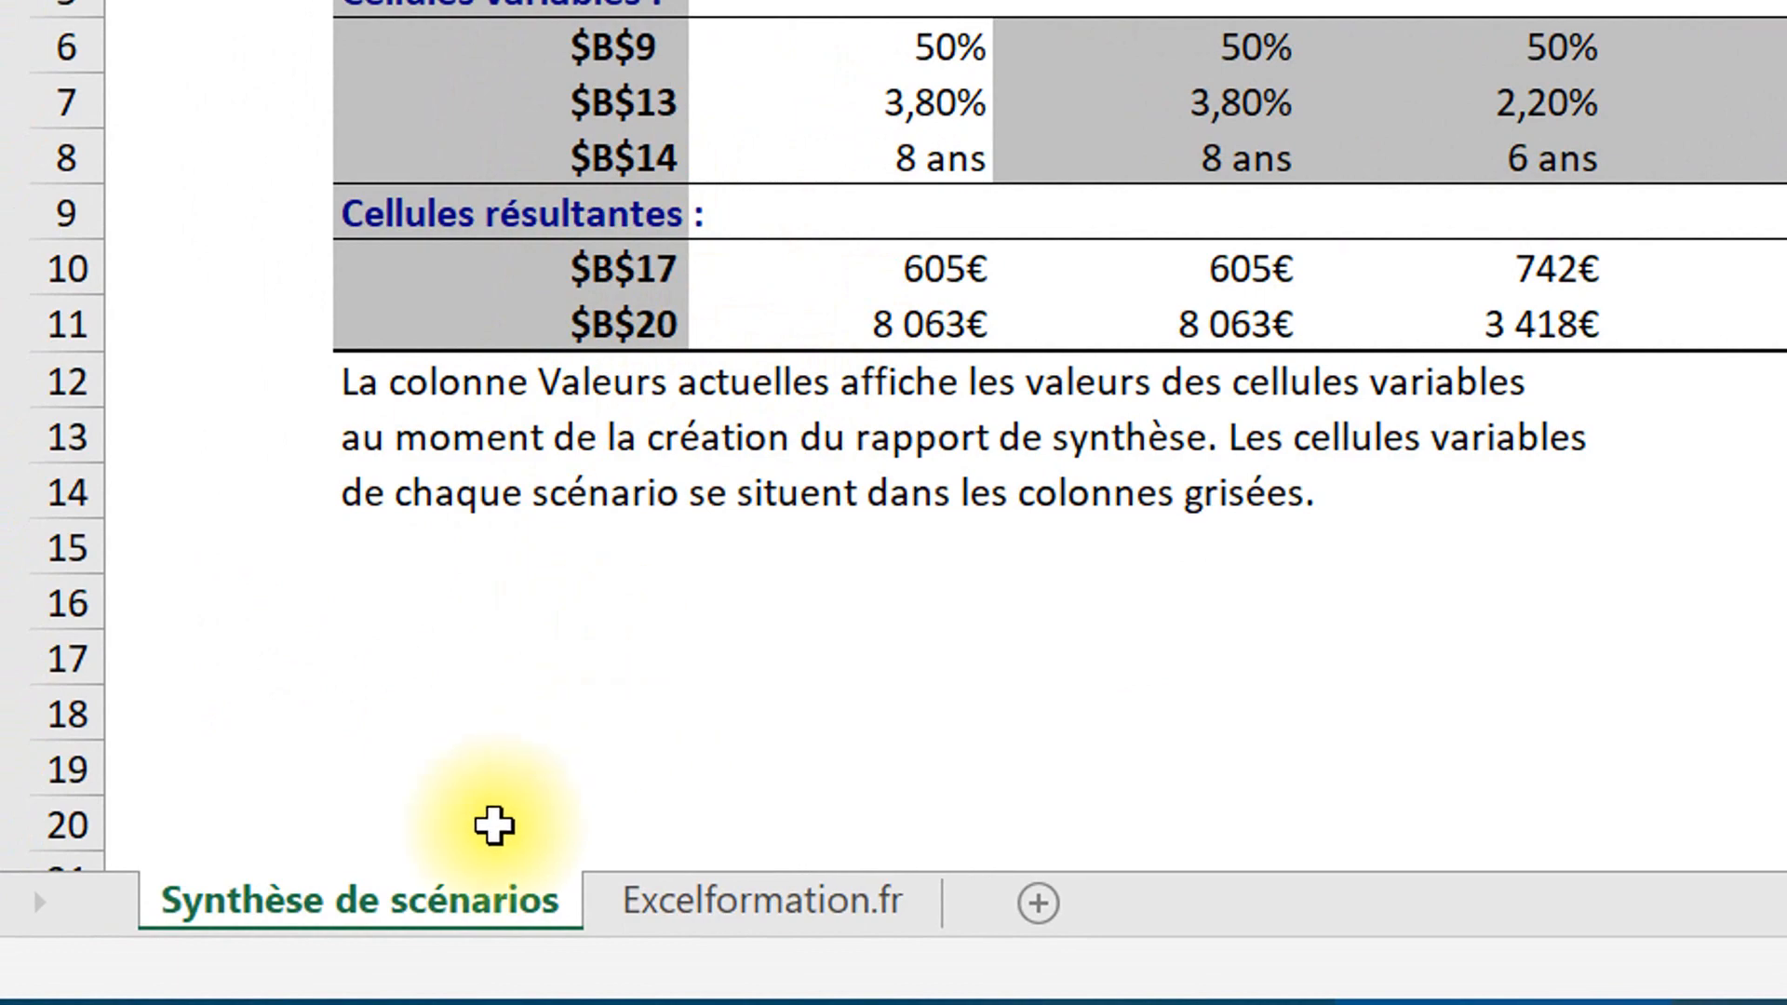
# - Delete the Synthèse de scénarios sheet permanently
pyautogui.rightClick(478, 955)
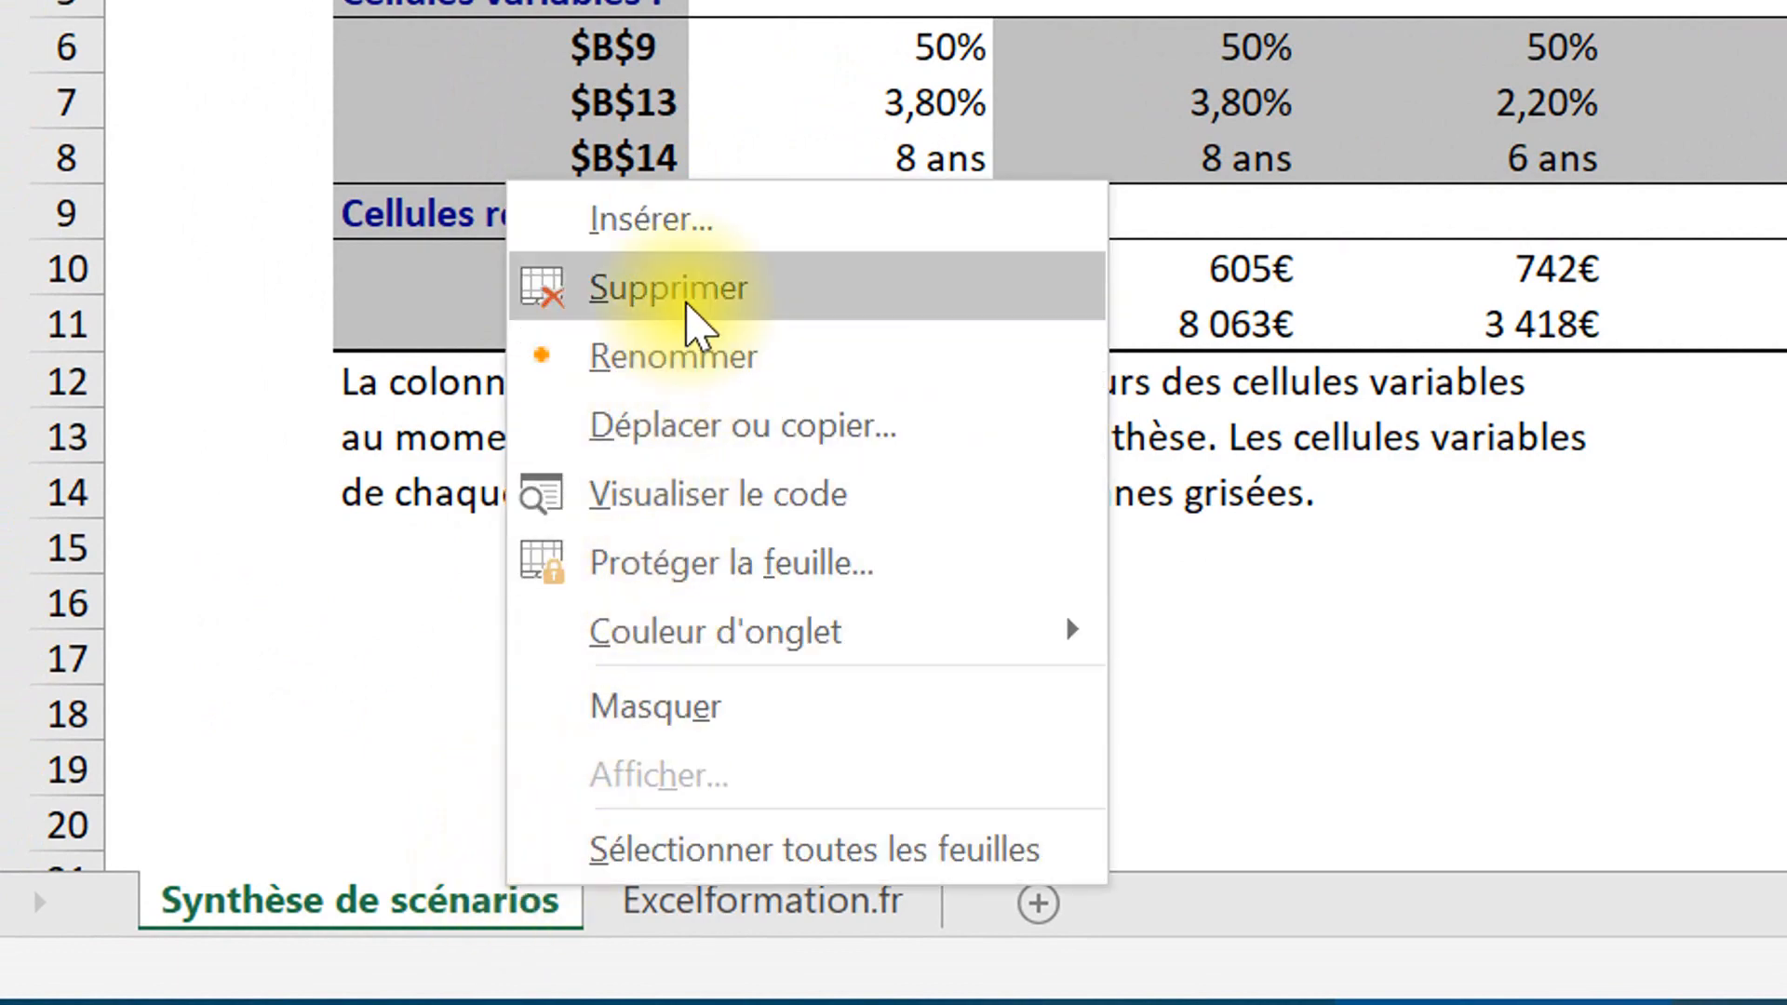
pyautogui.click(614, 288)
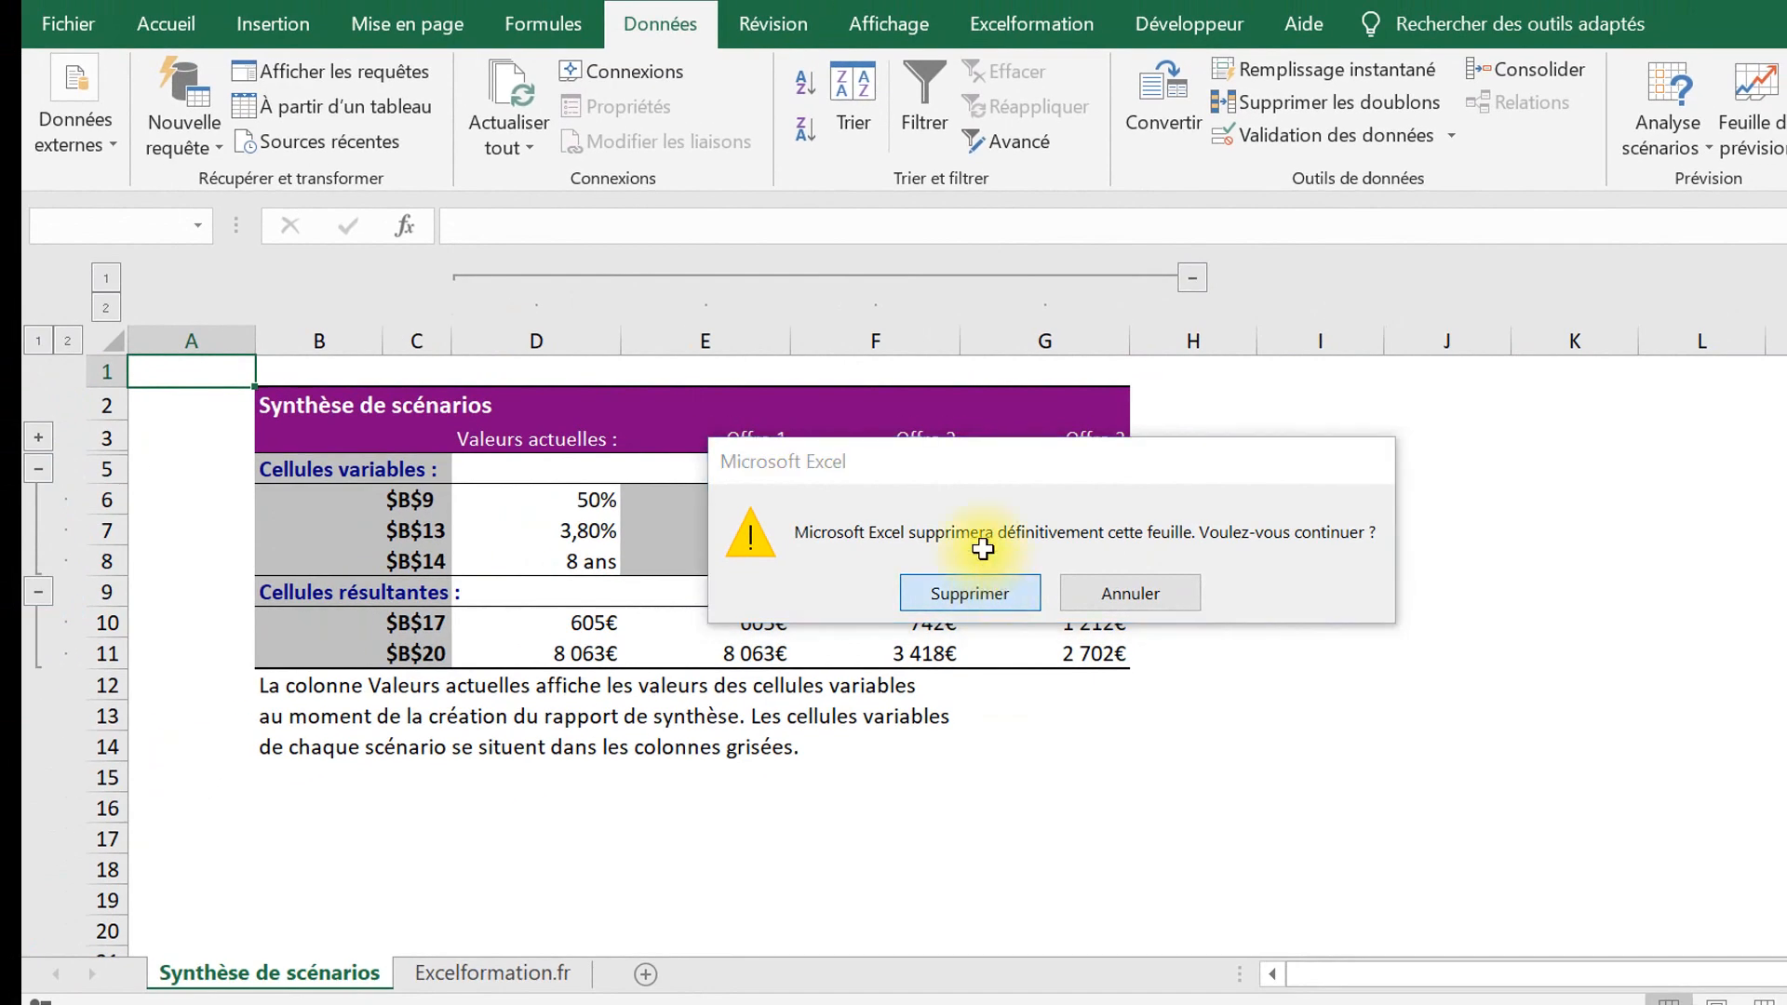
pyautogui.click(826, 574)
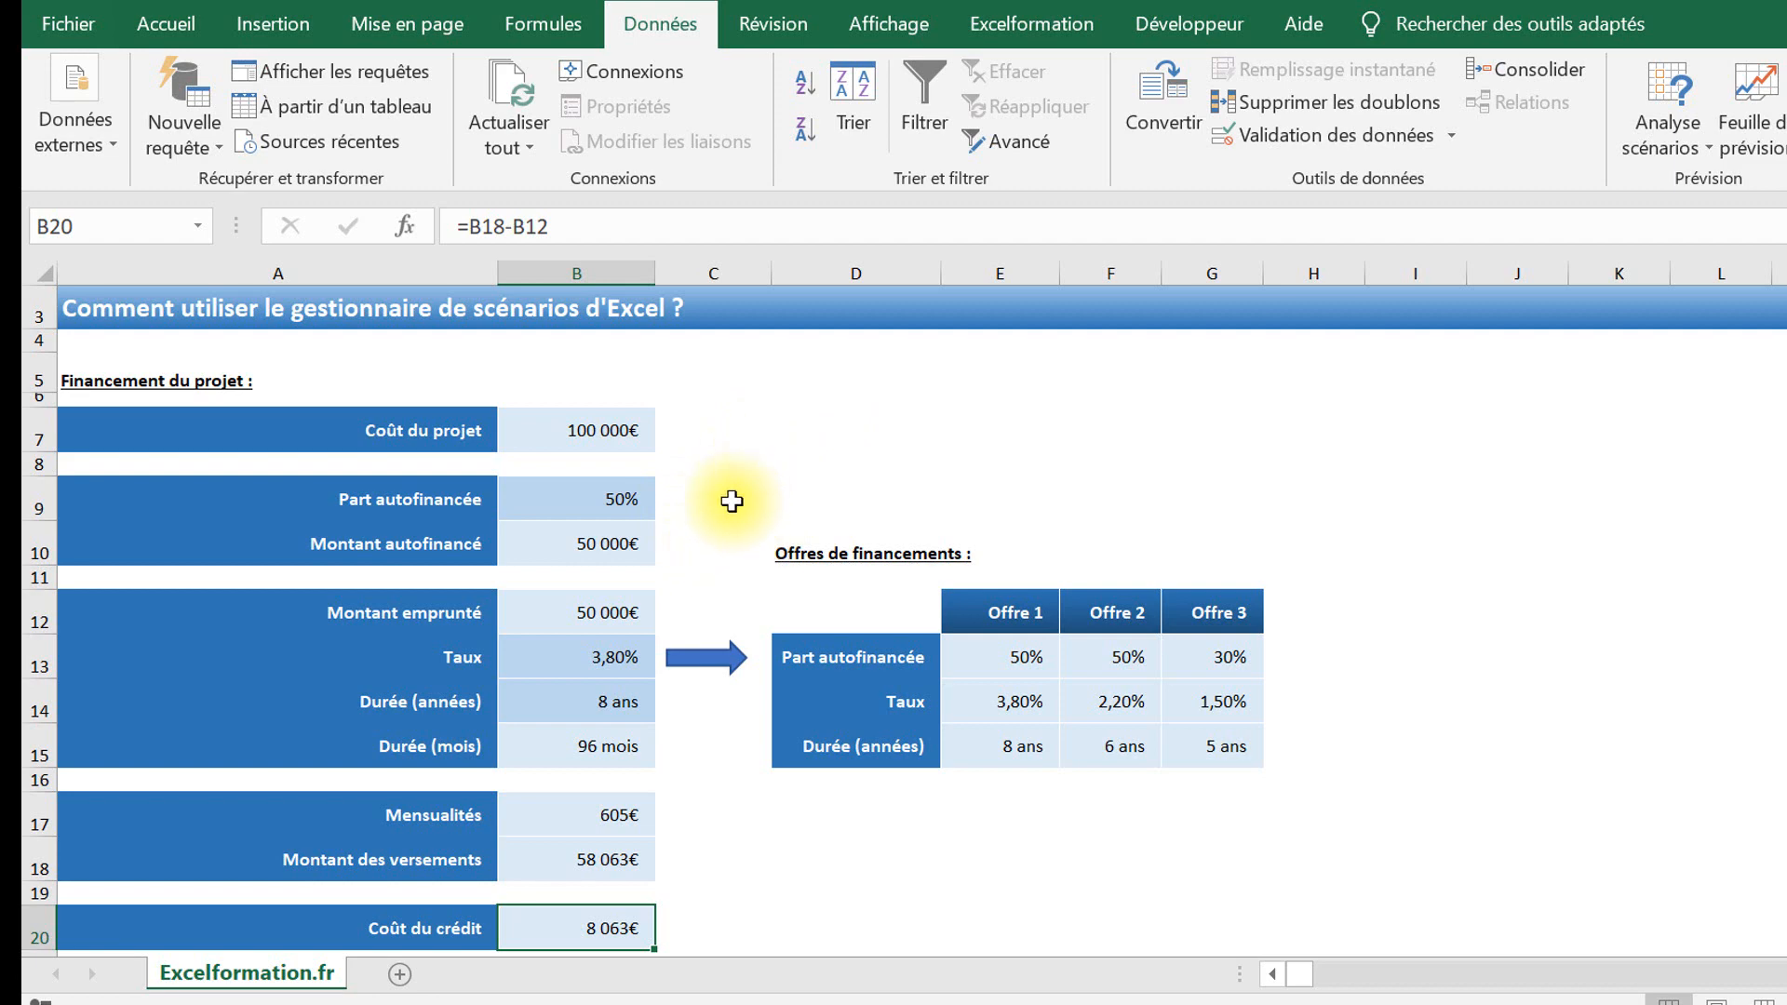
# - Name the Part autofinancée value cell (B9) _partsAutofinancée
pyautogui.click(592, 499)
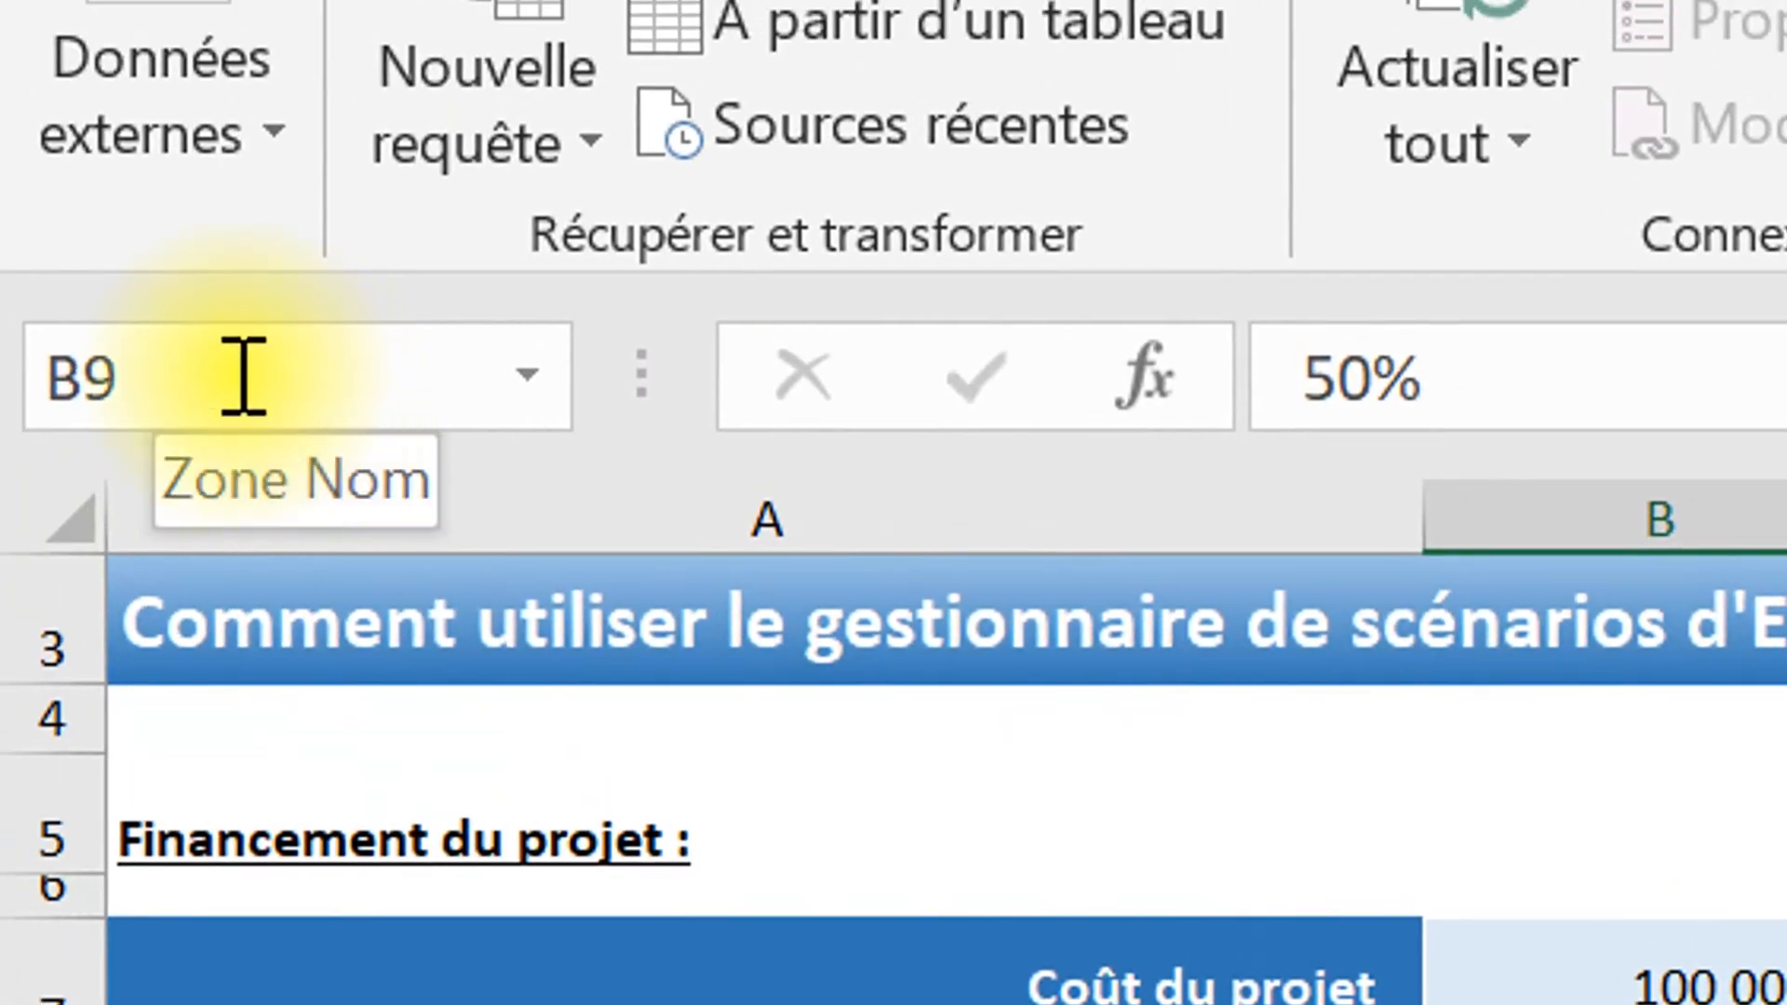
pyautogui.click(261, 371)
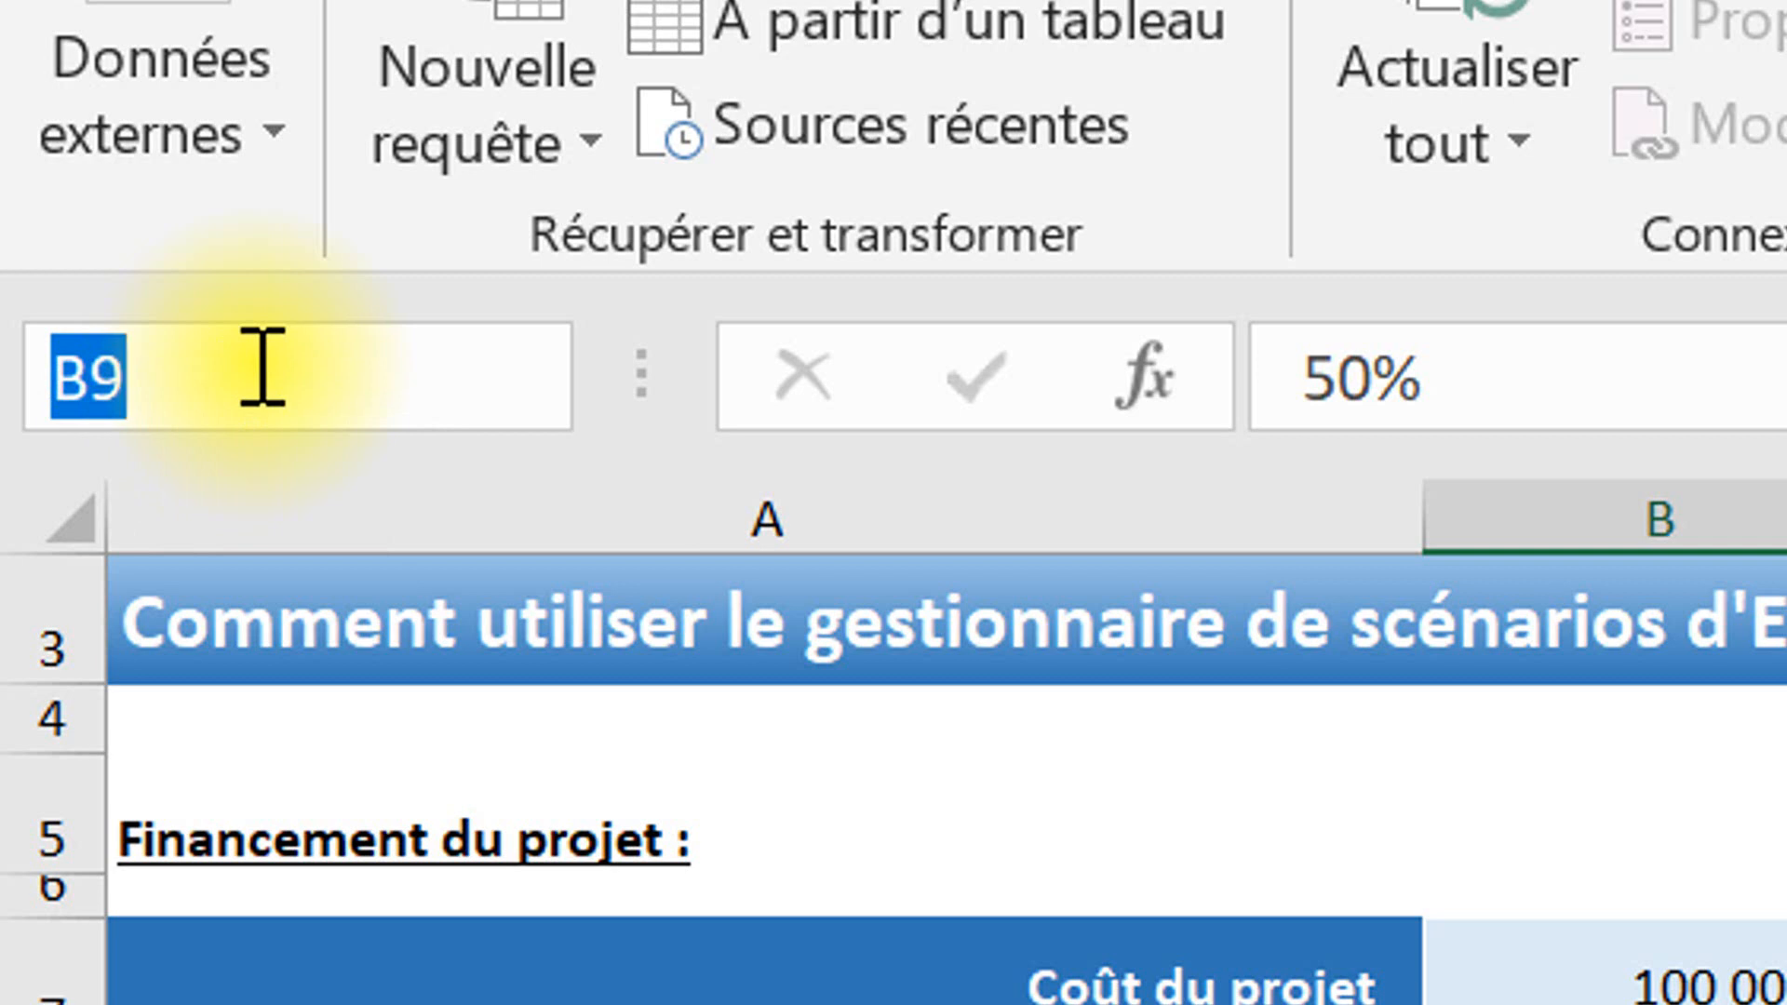
pyautogui.write('_')
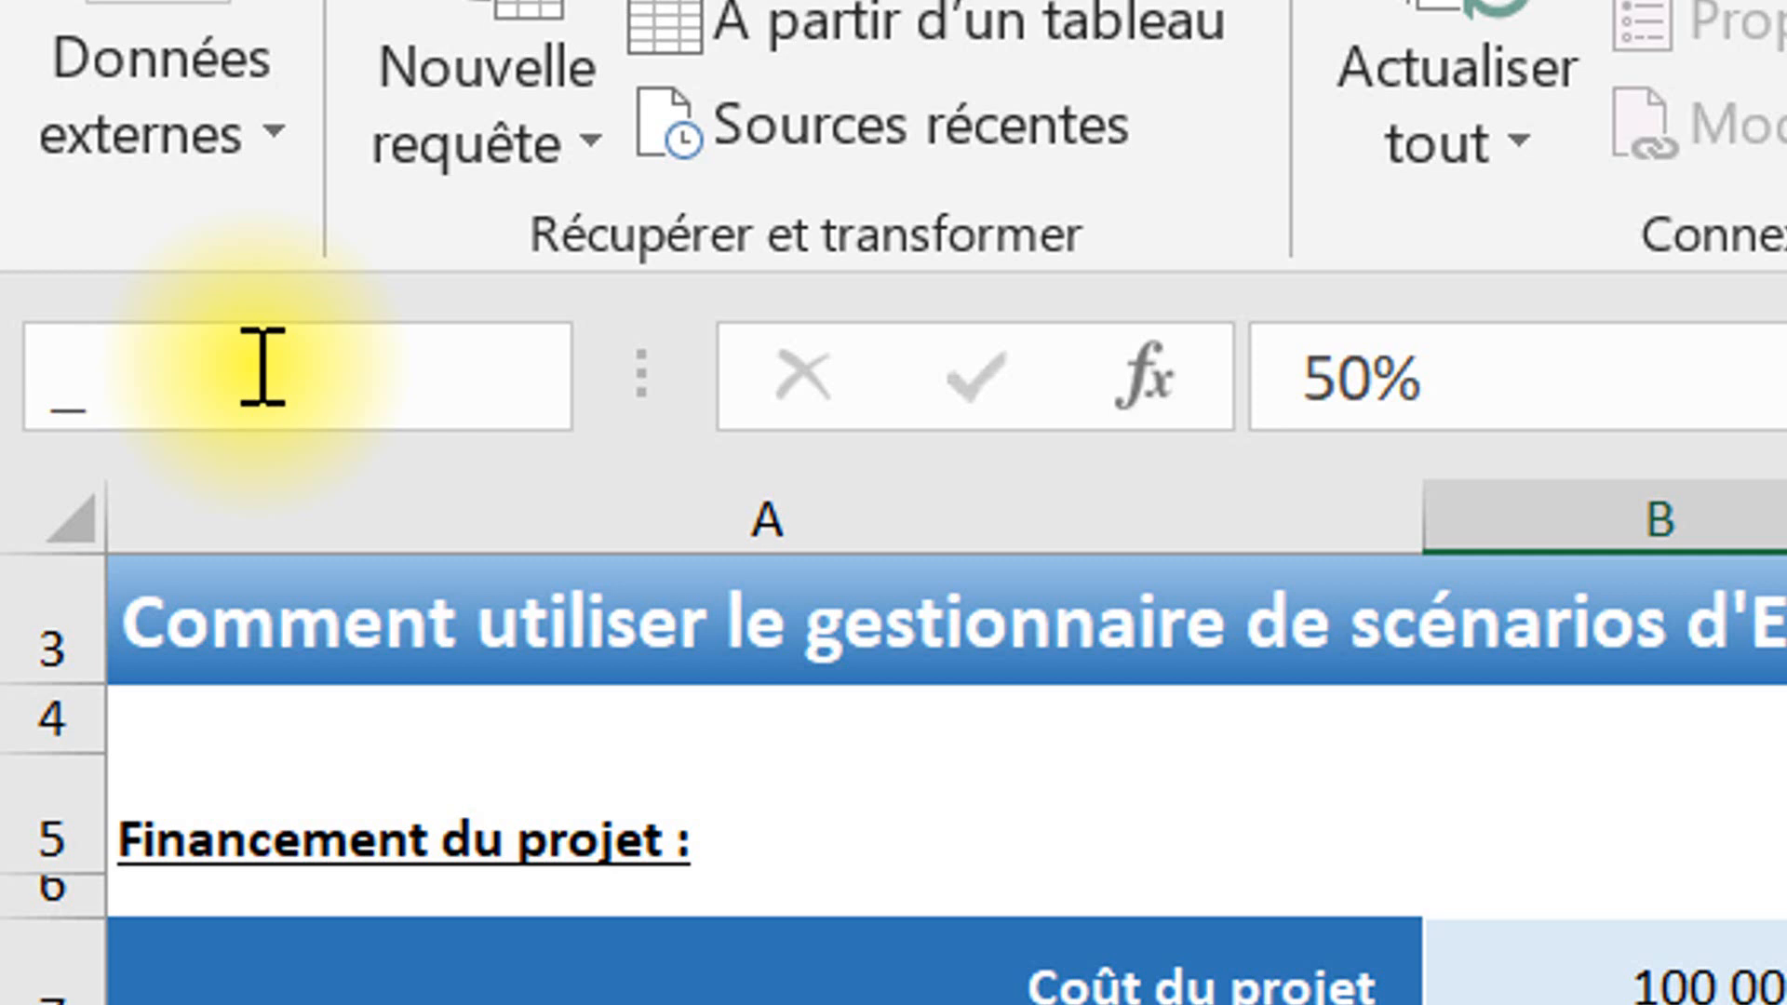
pyautogui.write('partsAutofina')
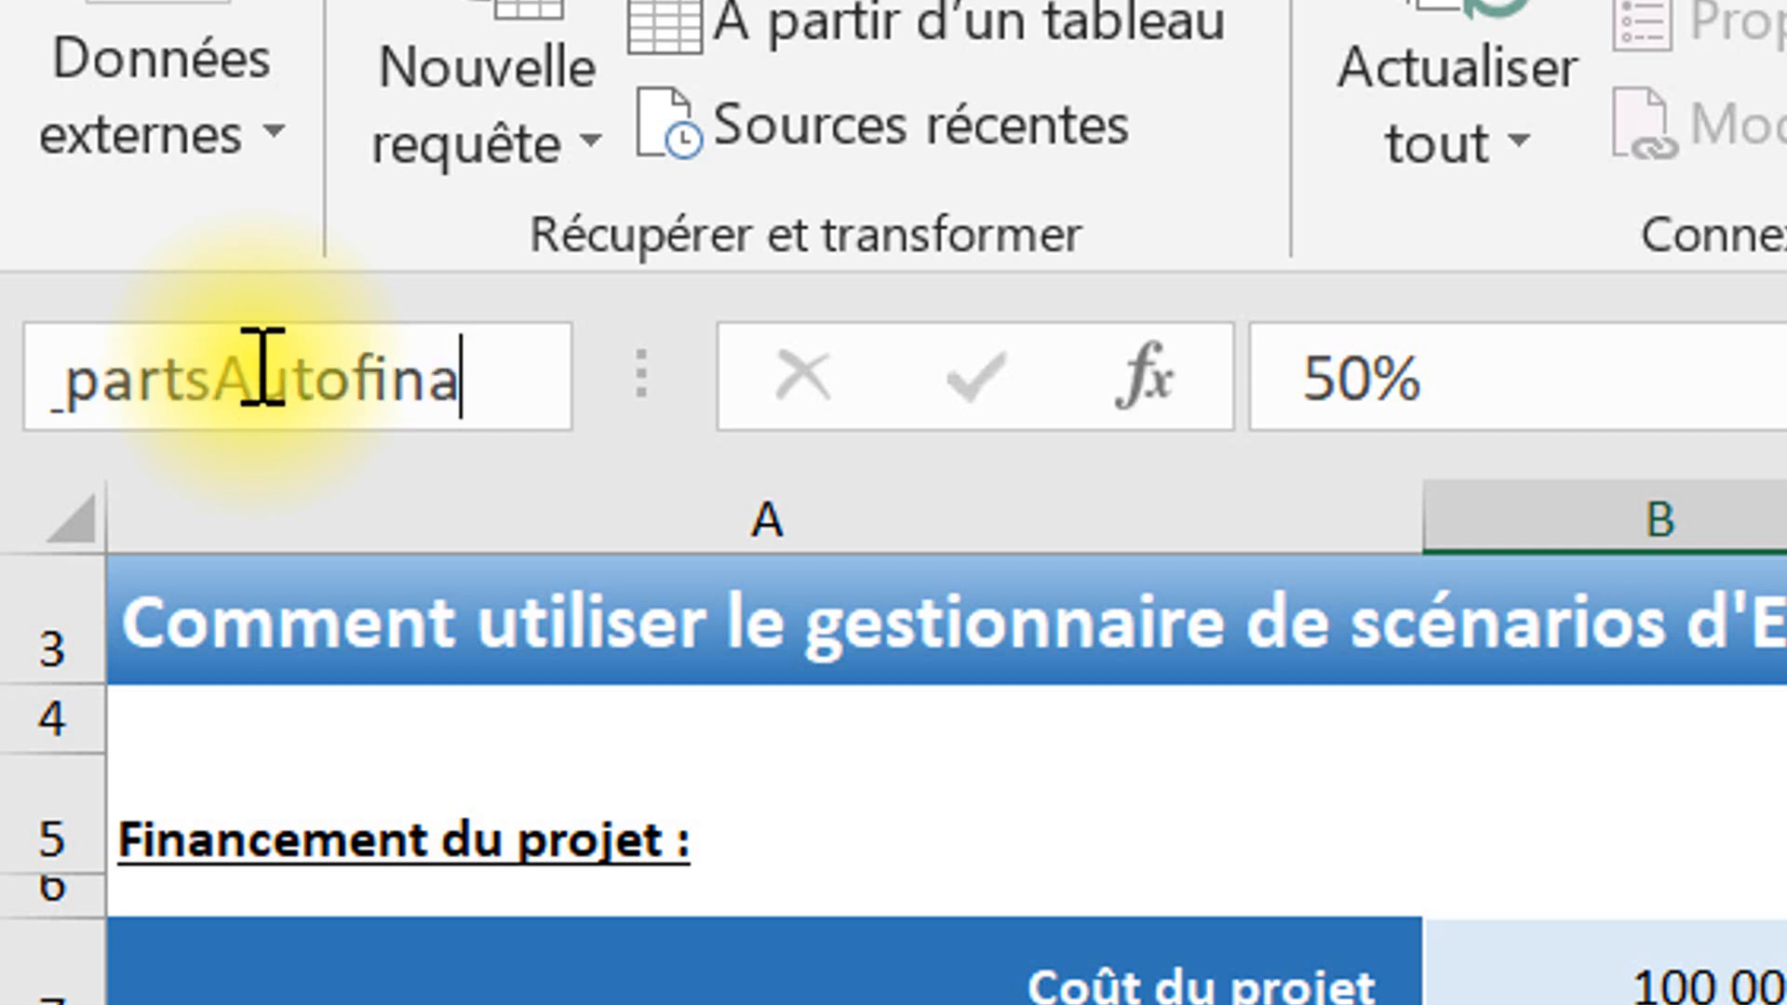
pyautogui.write('ncée')
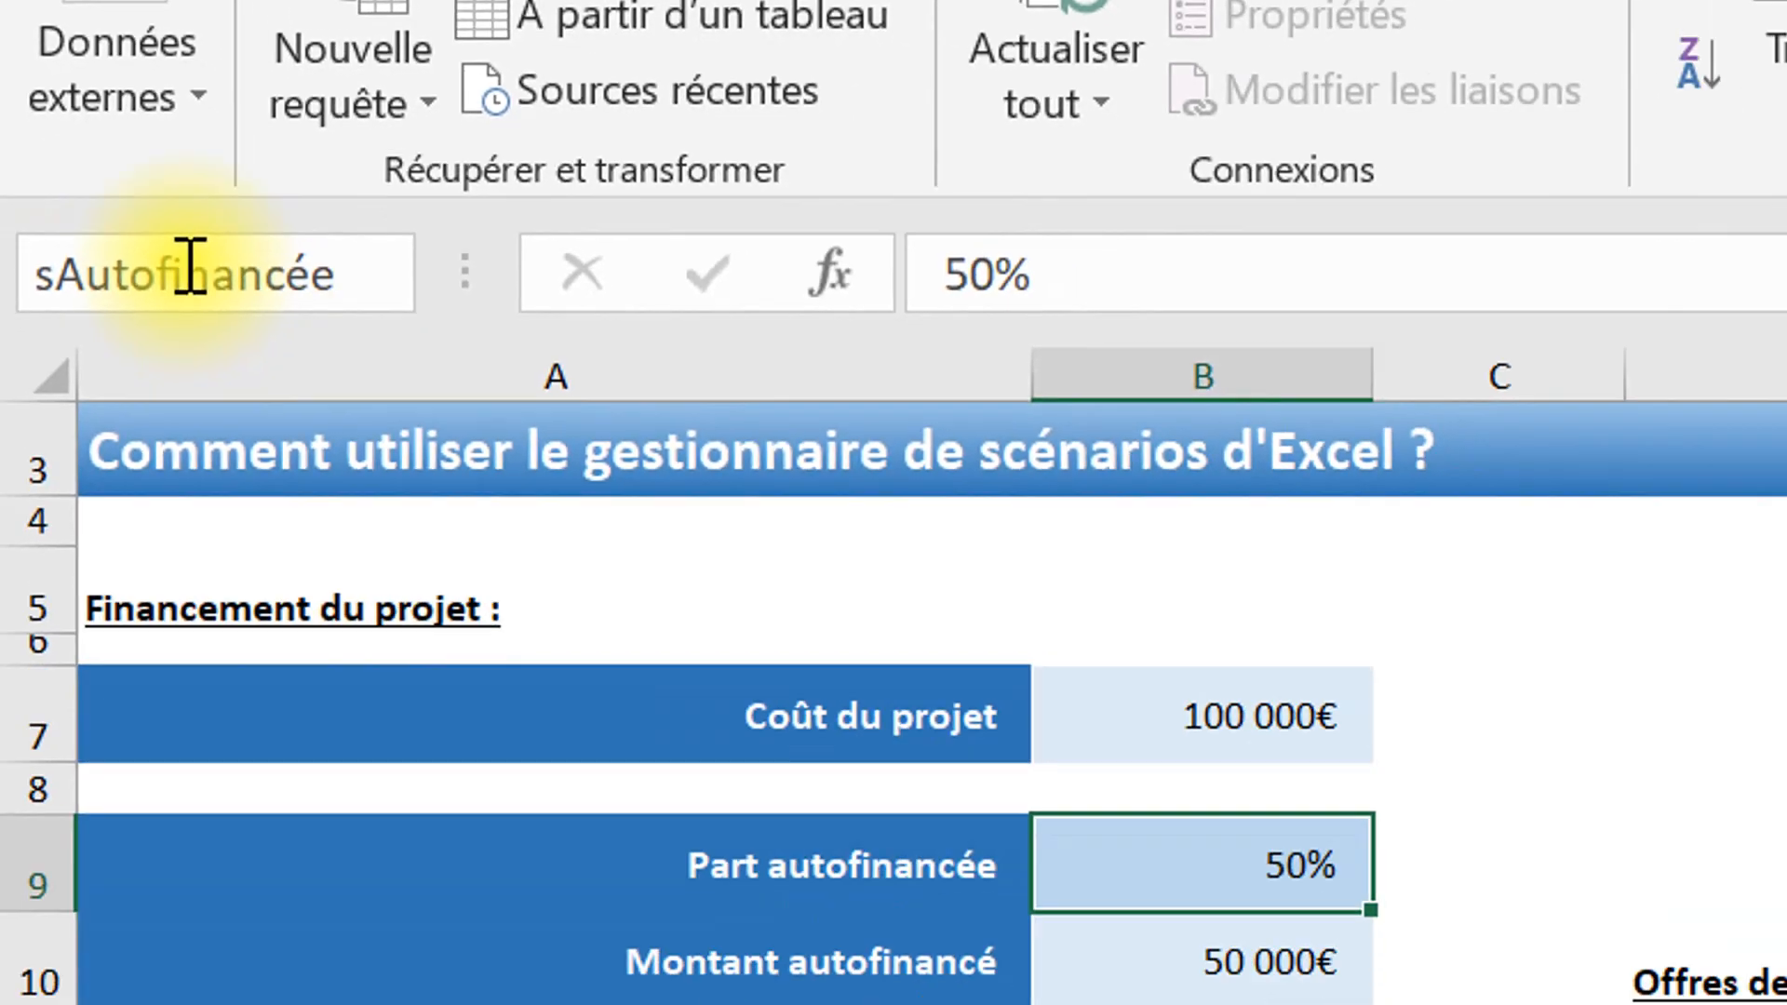
pyautogui.press('Return')
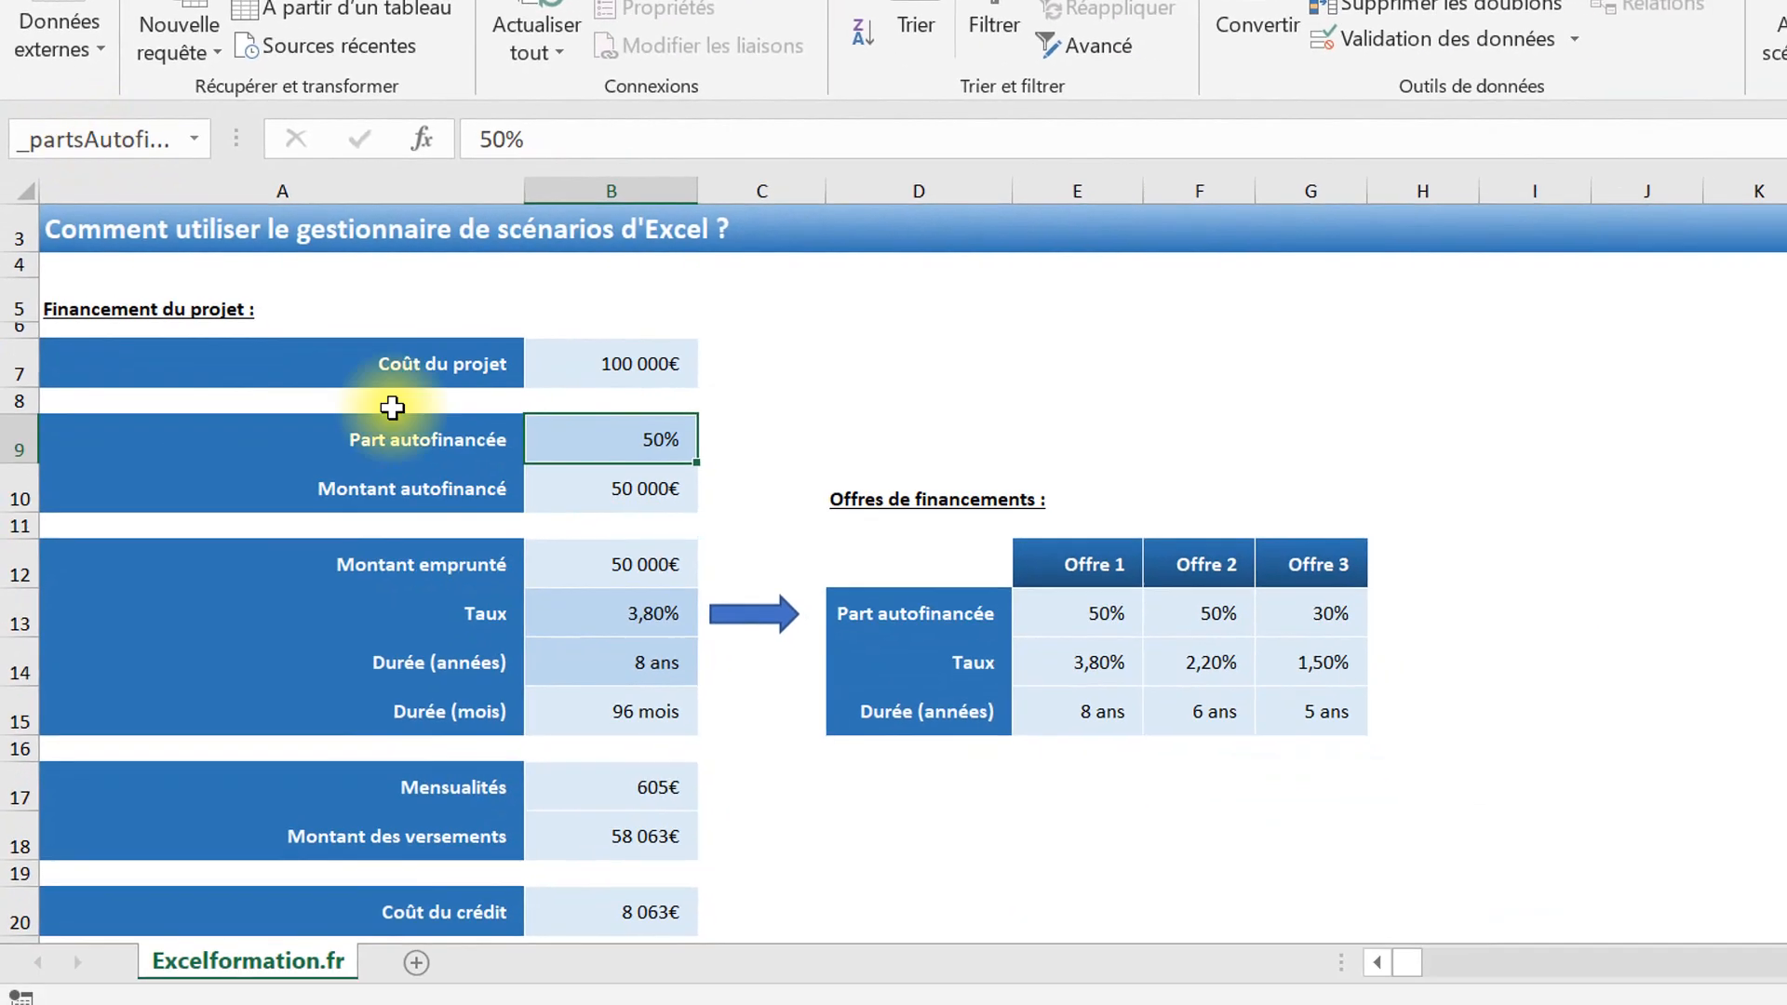
# - Name the Taux value cell (B13) _taux and the Durée (années) value cell (B14) _durée
pyautogui.click(640, 618)
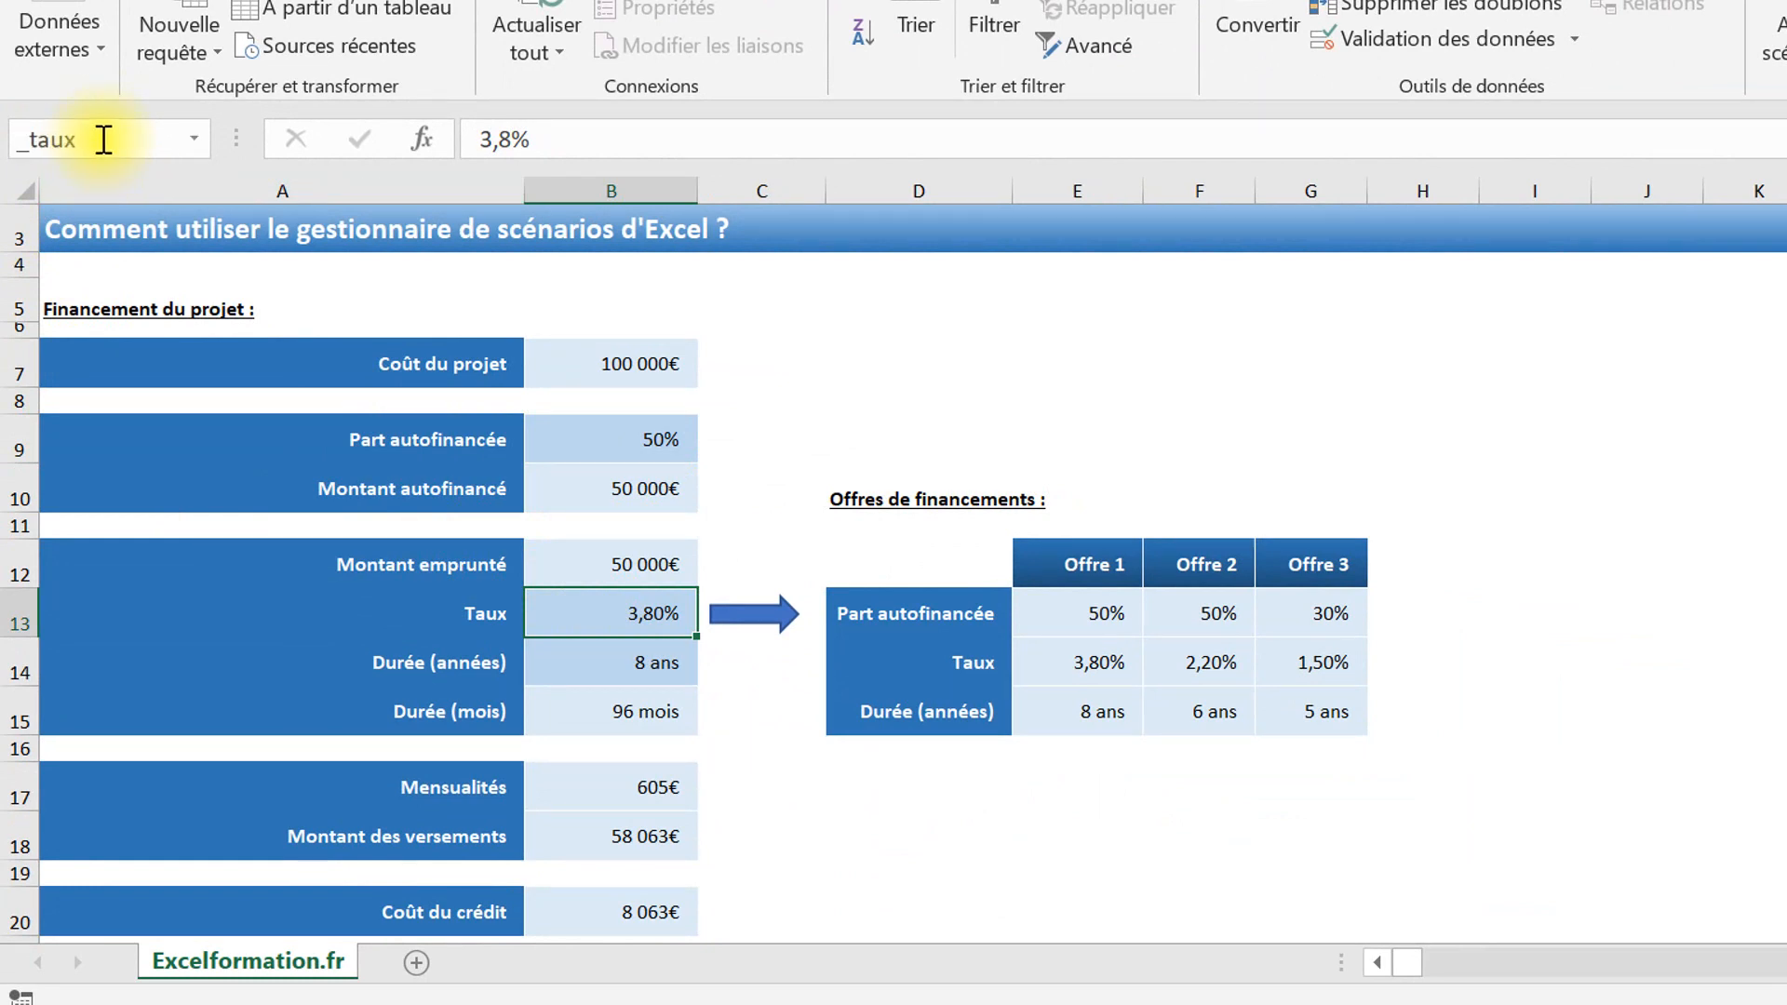
pyautogui.click(616, 655)
pyautogui.click(131, 141)
pyautogui.write('_')
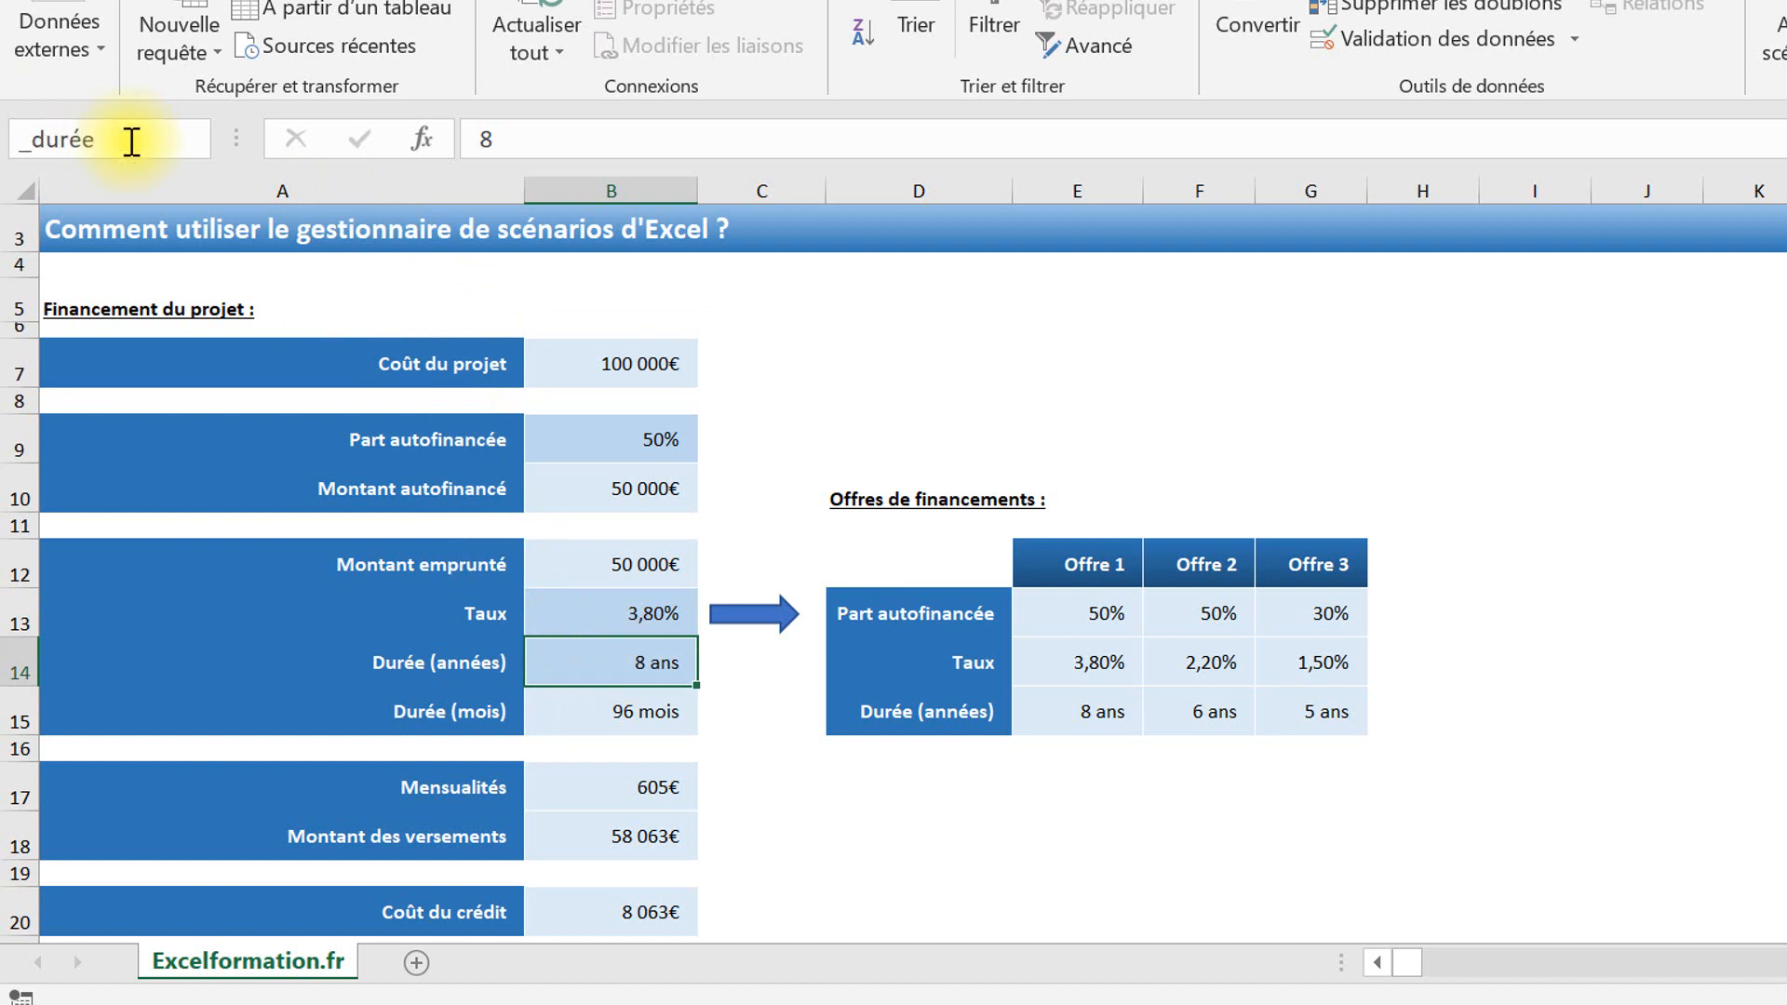
pyautogui.write('durée')
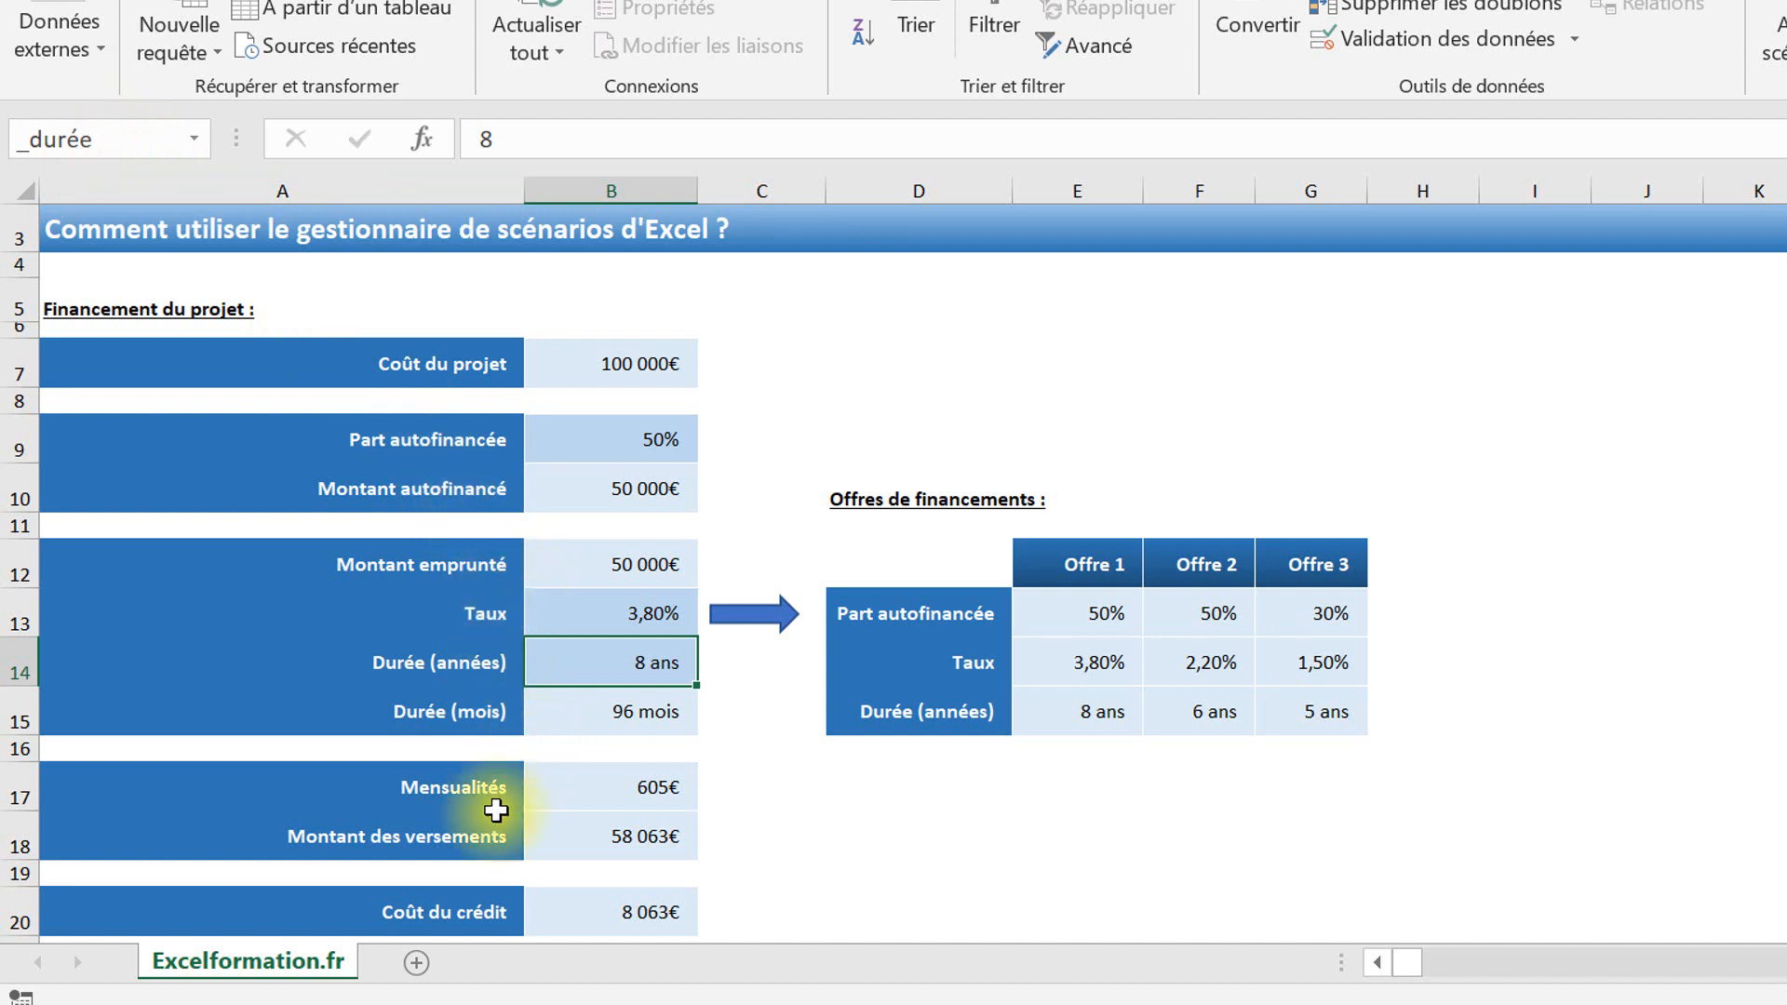
# - Name the Mensualités result cell (B17) _mensualité and the Coût du crédit result cell (B20) _coût
pyautogui.click(579, 789)
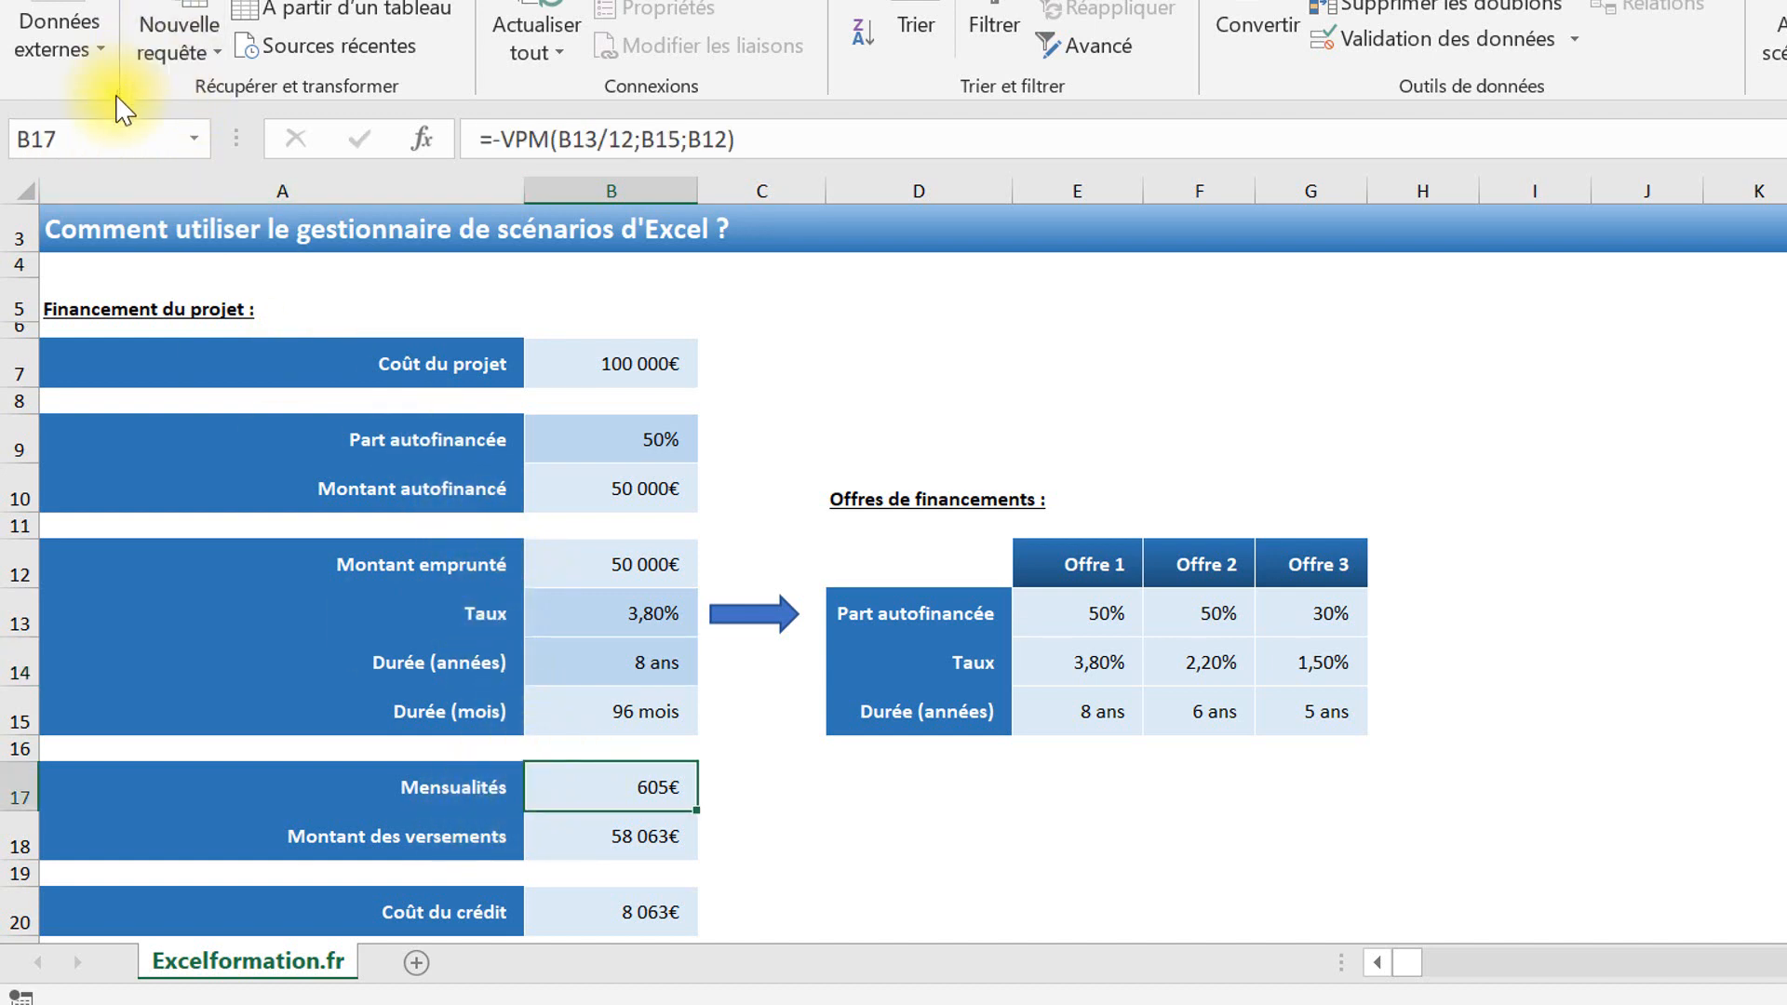
pyautogui.click(121, 135)
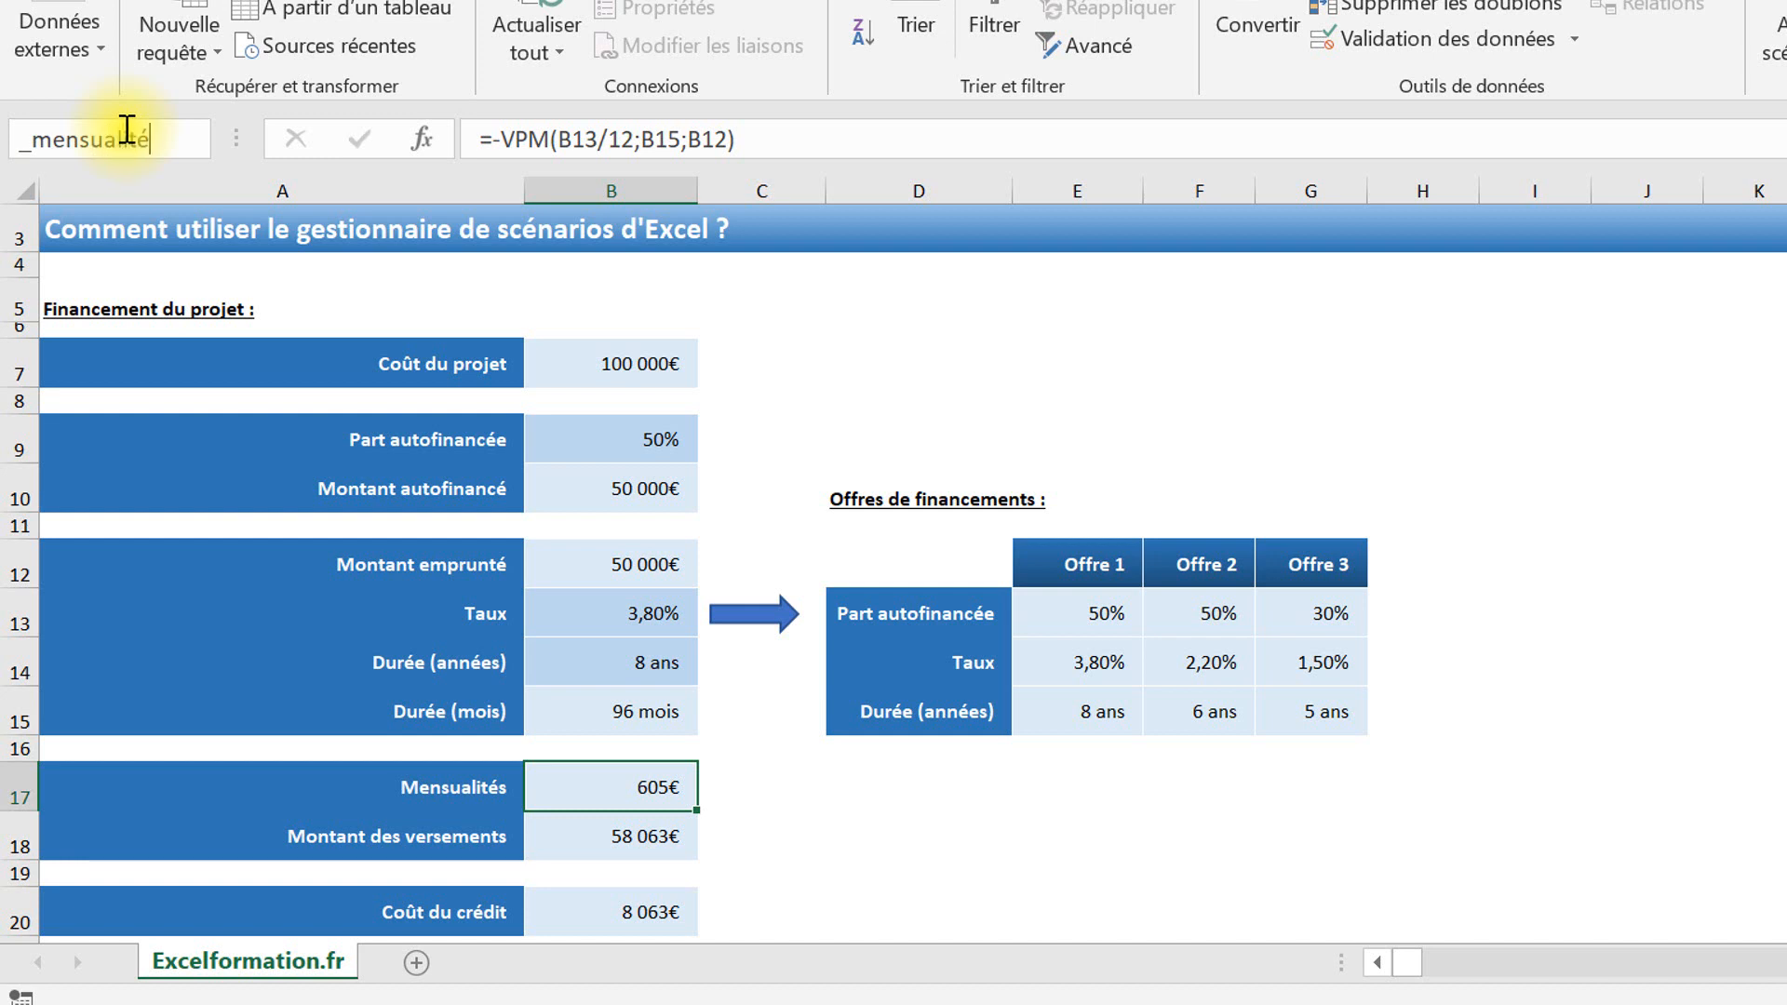
pyautogui.write('_mensualité')
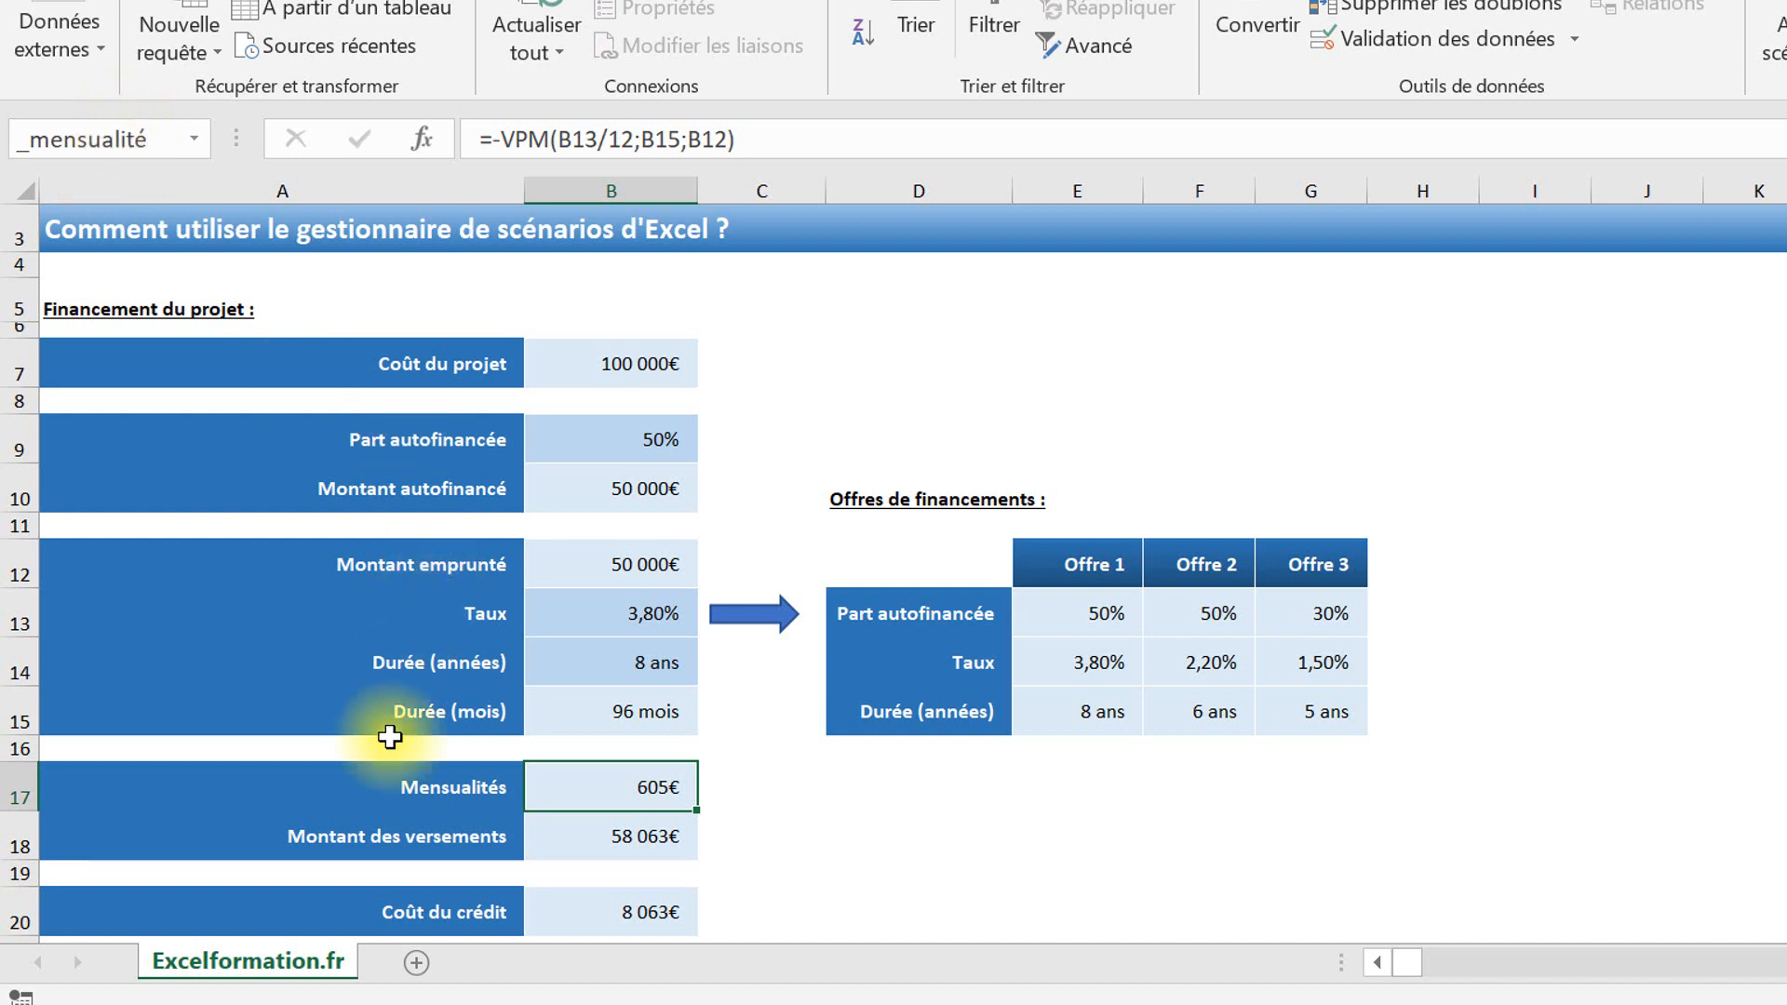
pyautogui.click(666, 903)
pyautogui.click(78, 136)
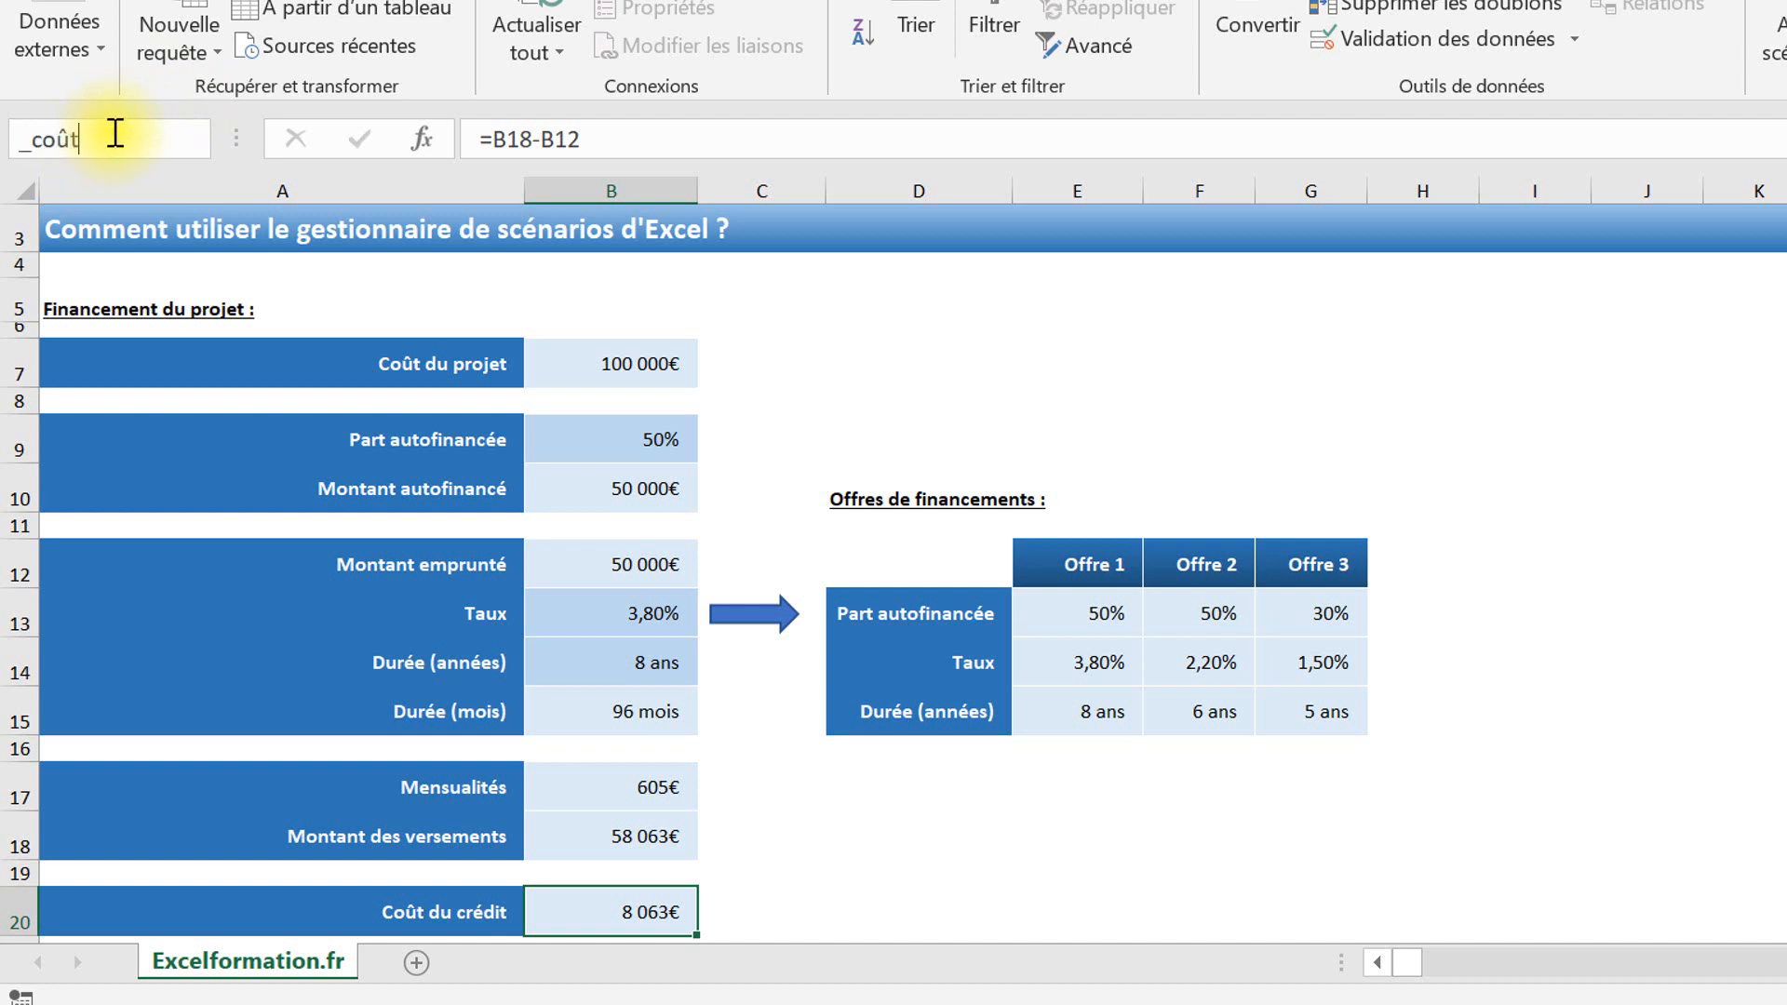
pyautogui.press('Return')
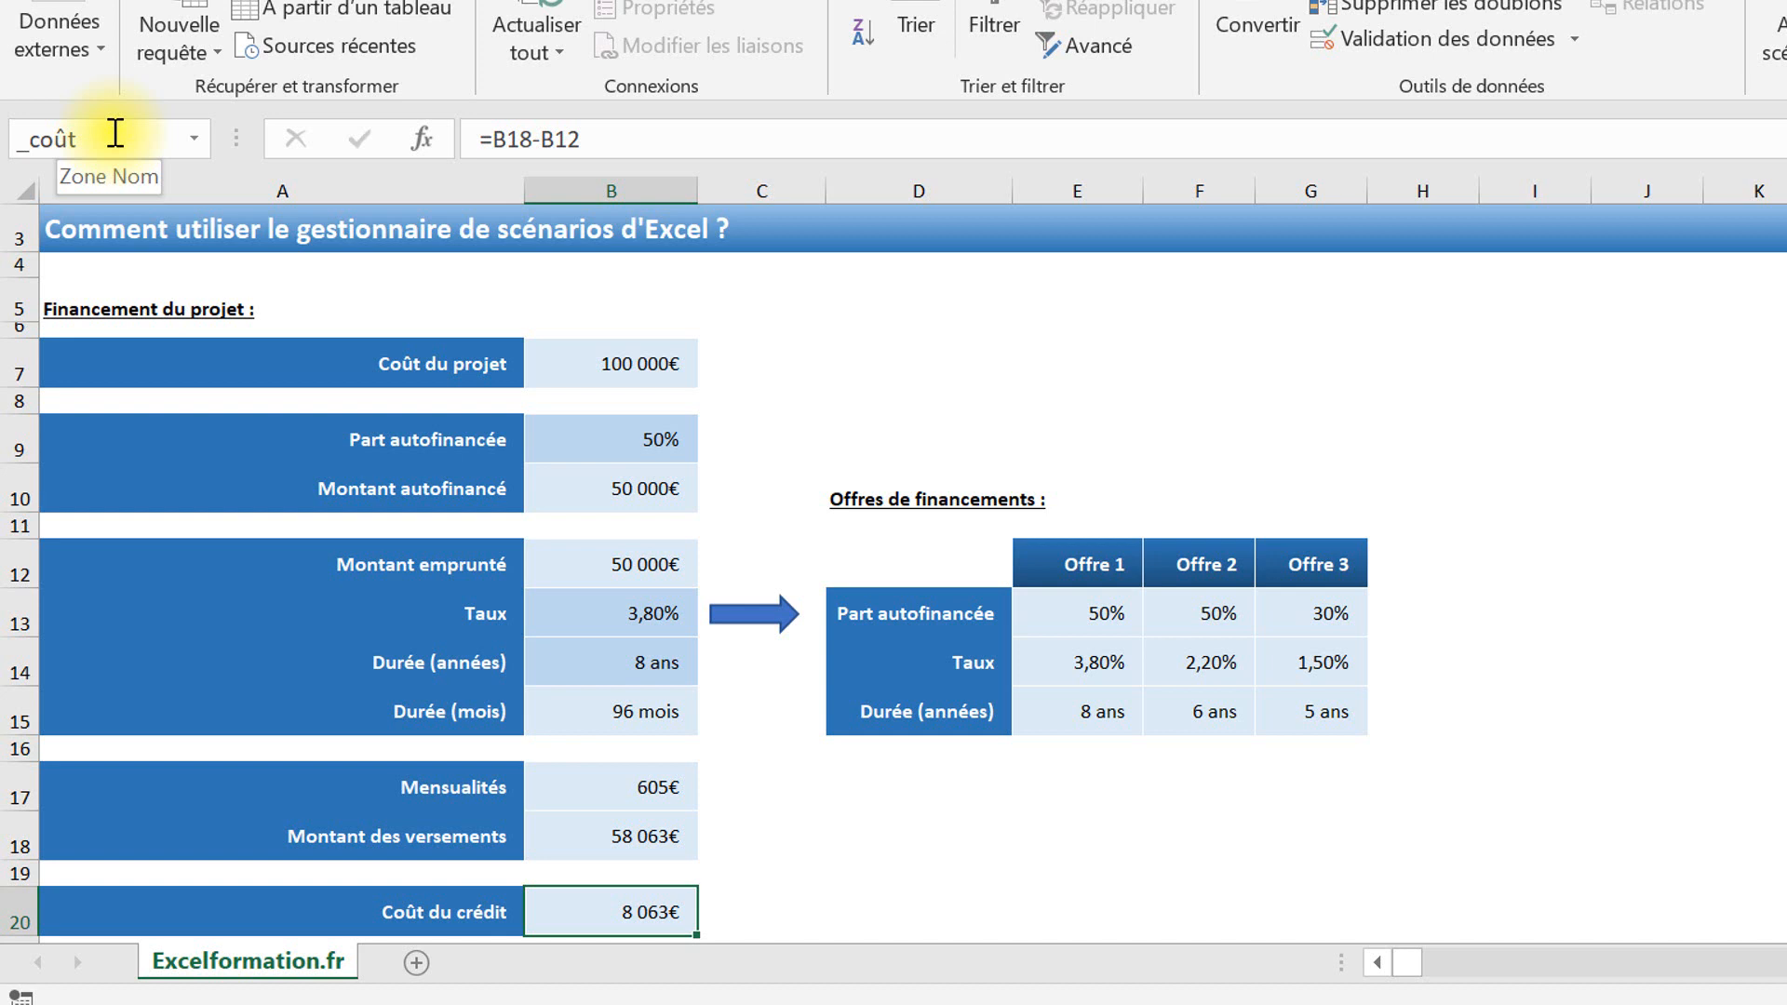
# - Create a new scenario named Offre bonus in the Scenario Manager, with B9, B13 and B14 as its variable cells
pyautogui.click(1773, 42)
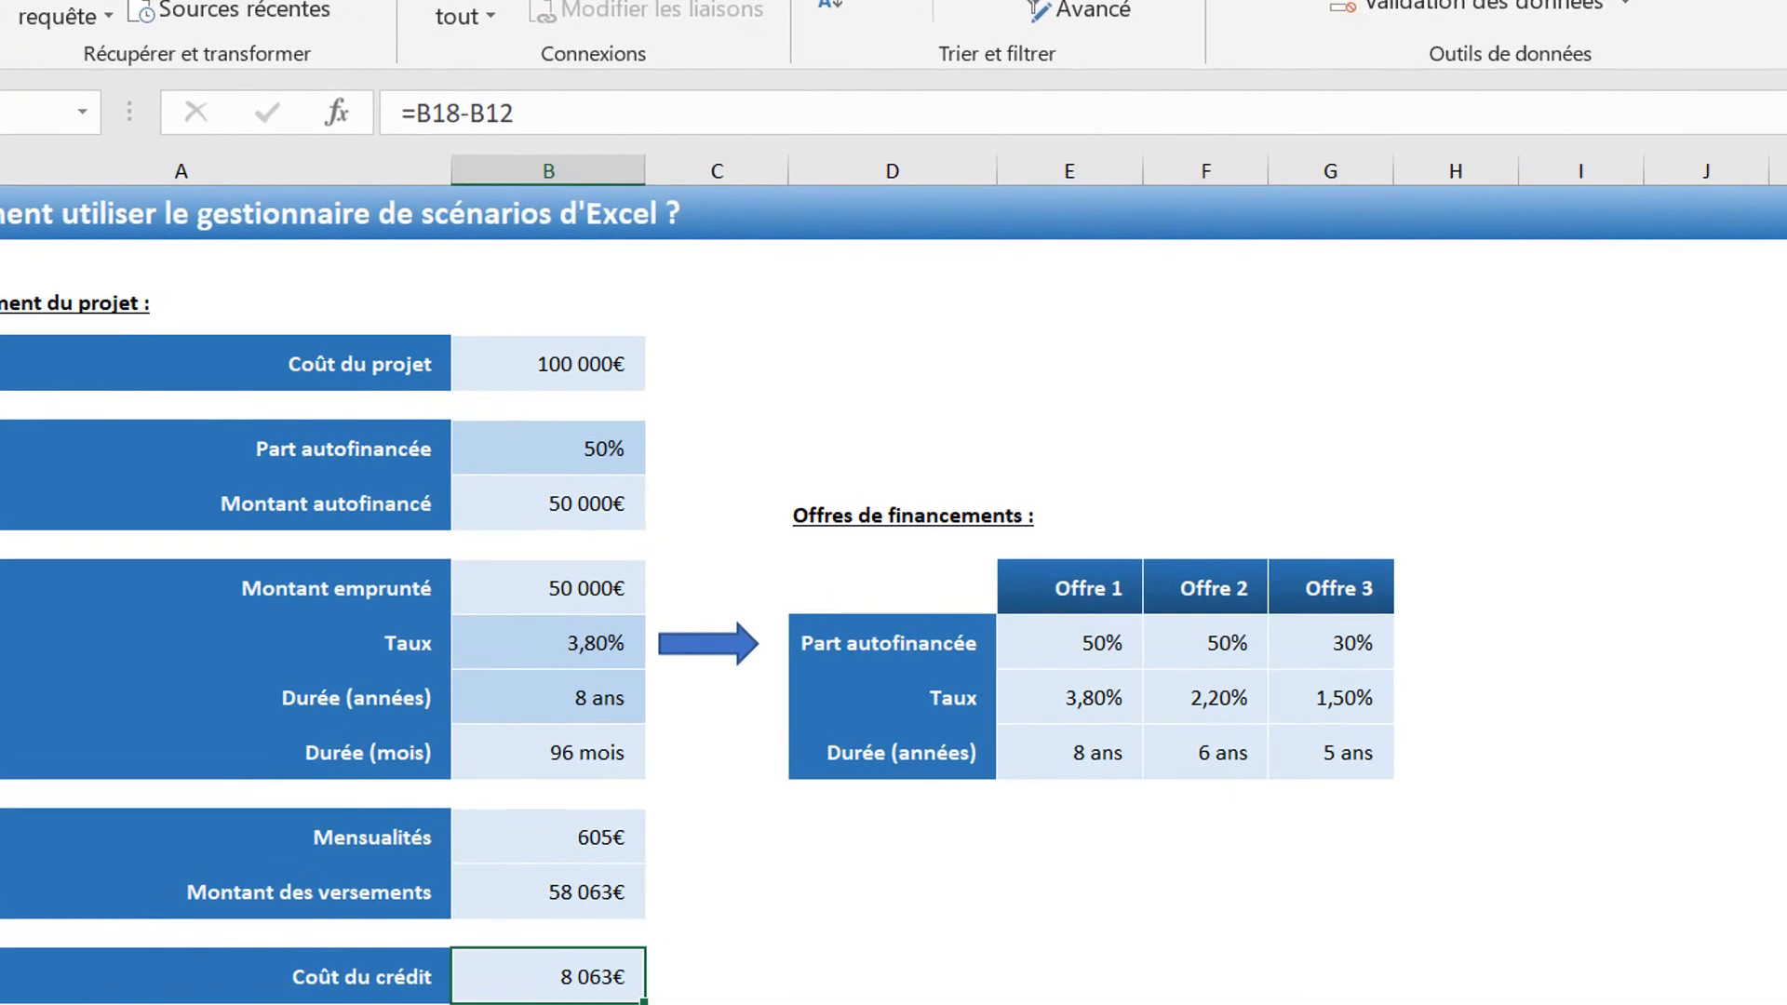
pyautogui.click(1774, 88)
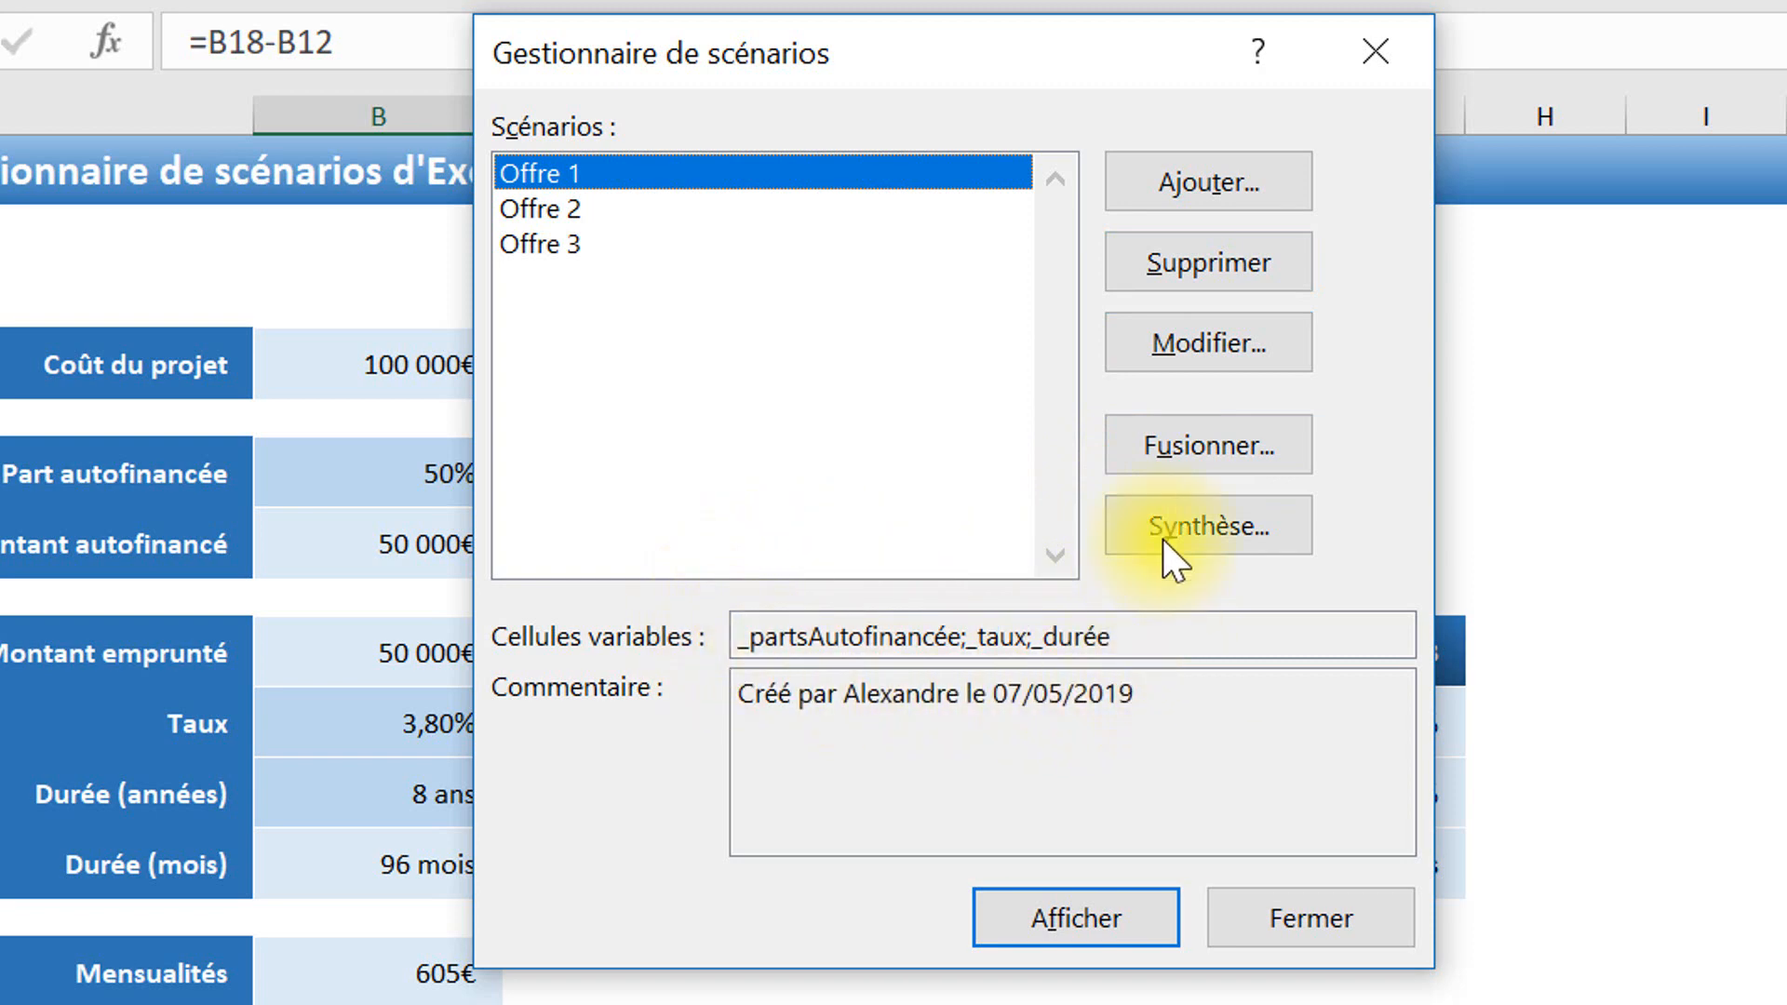
pyautogui.click(1233, 193)
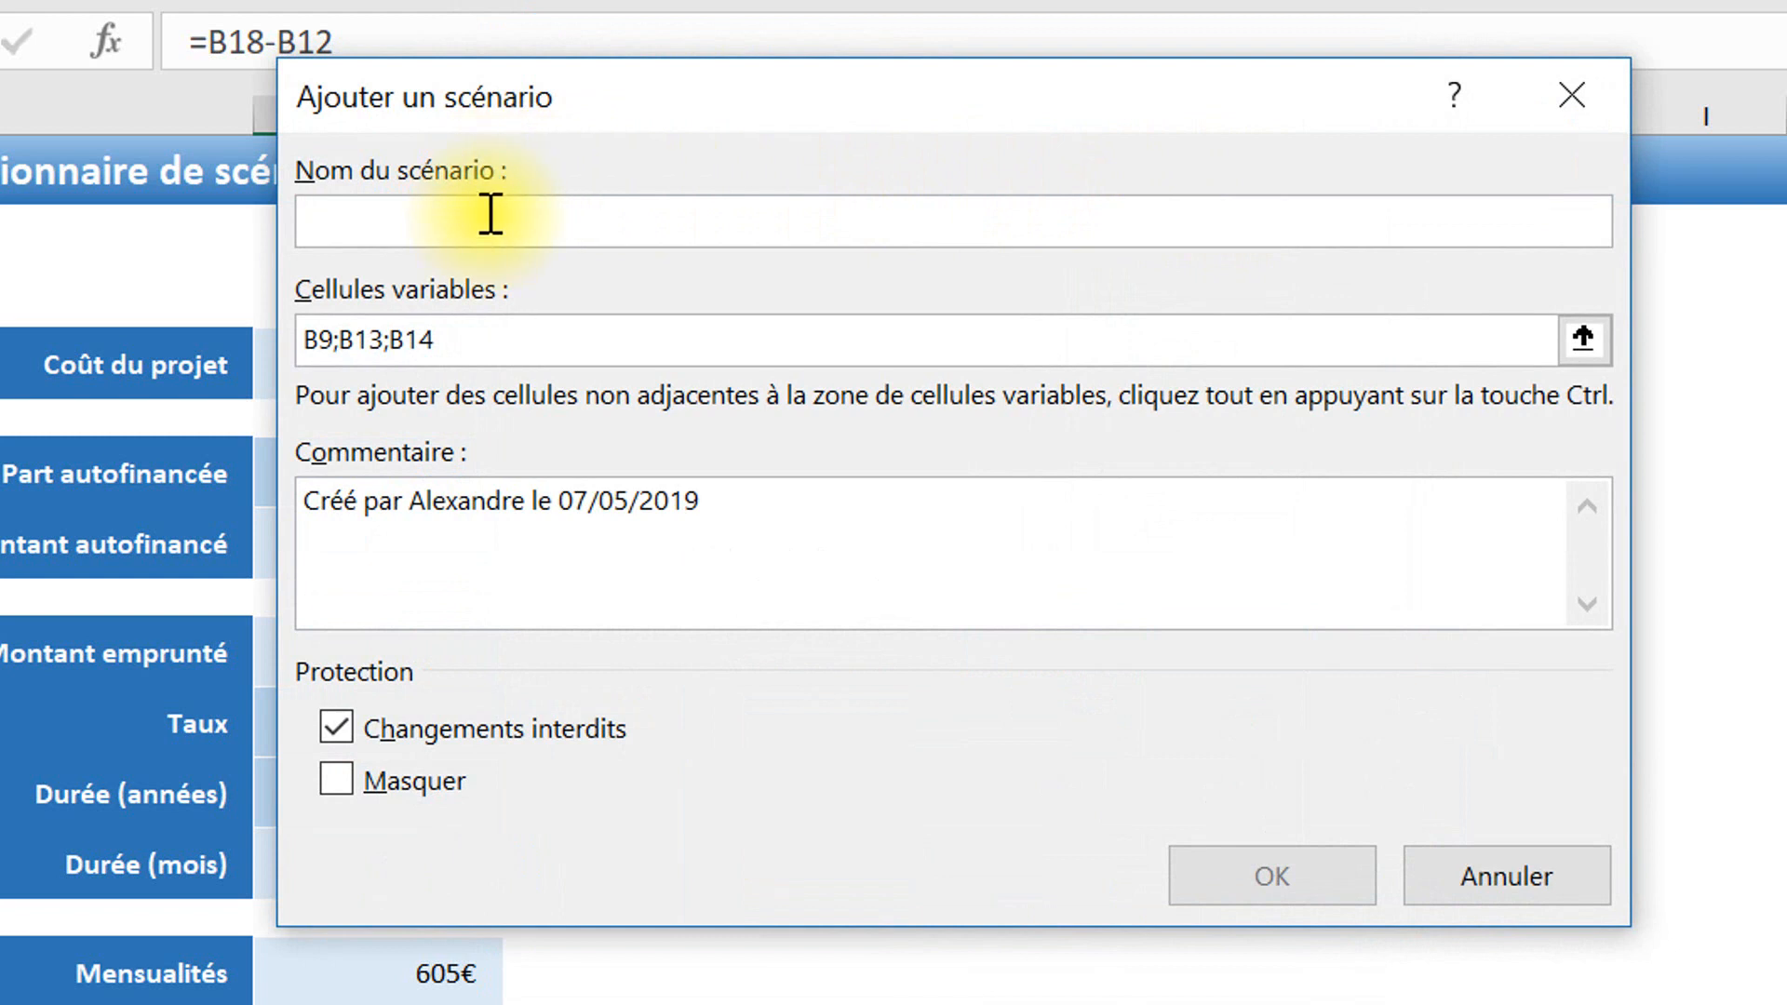
pyautogui.write('Offre ')
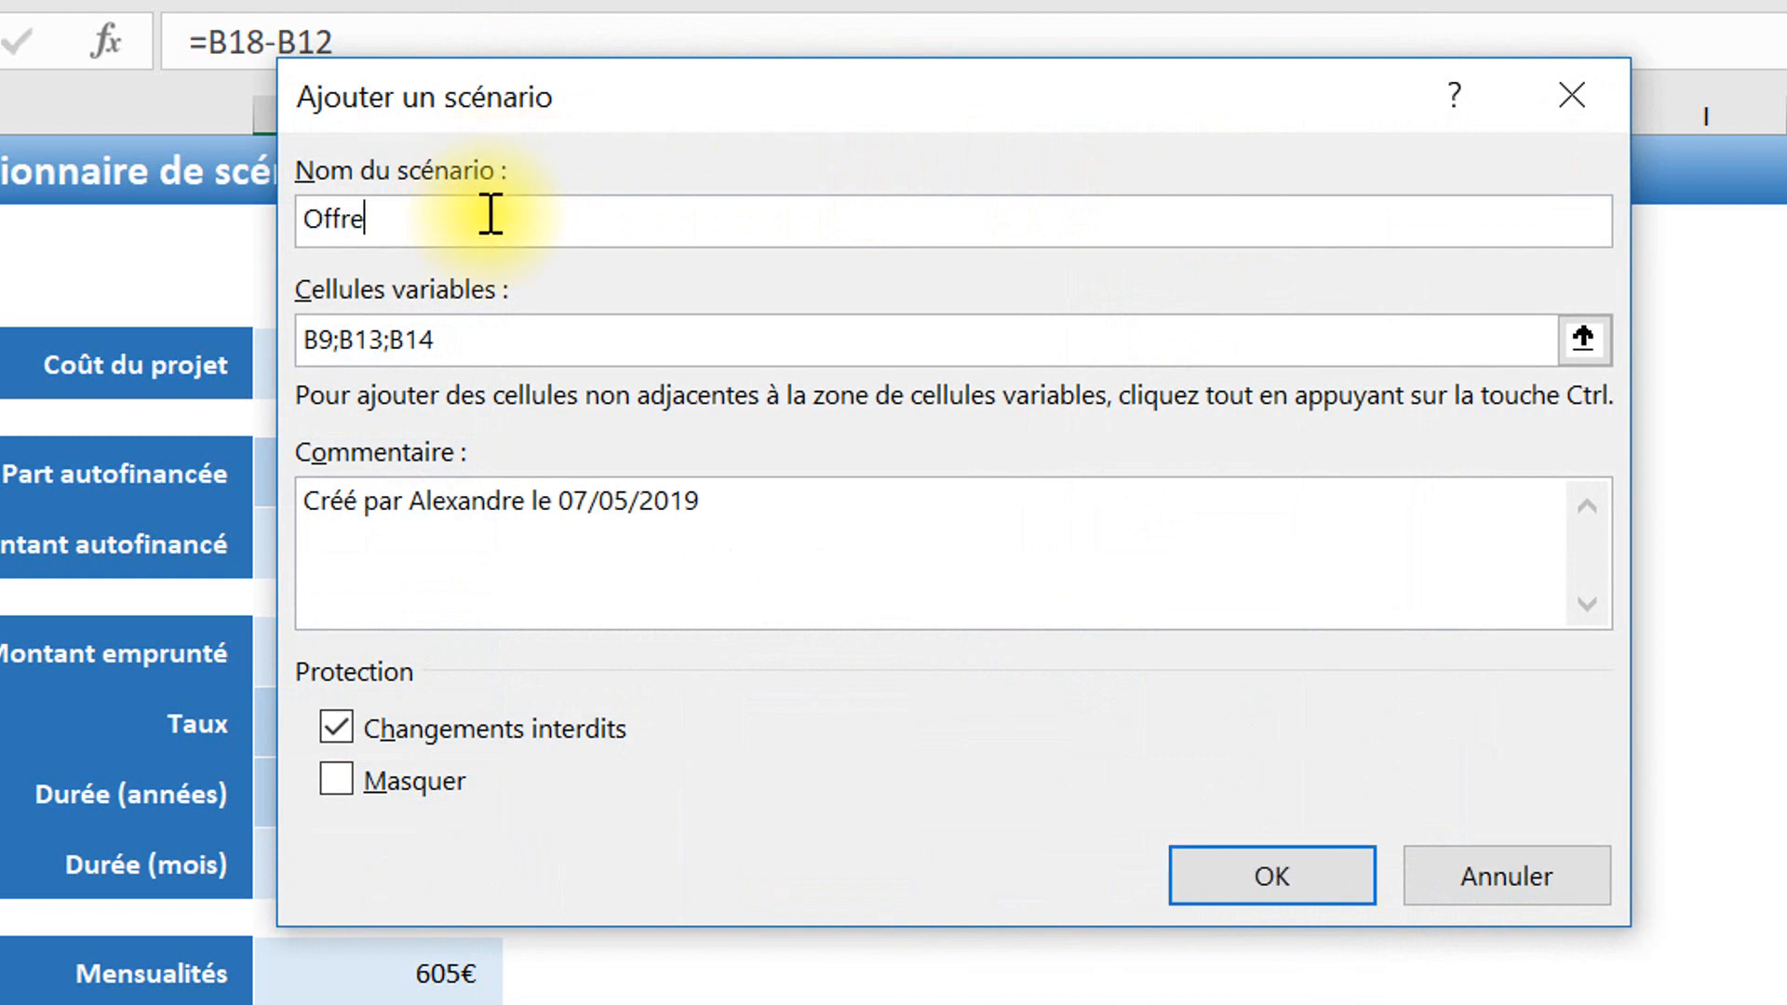
pyautogui.write('bonus')
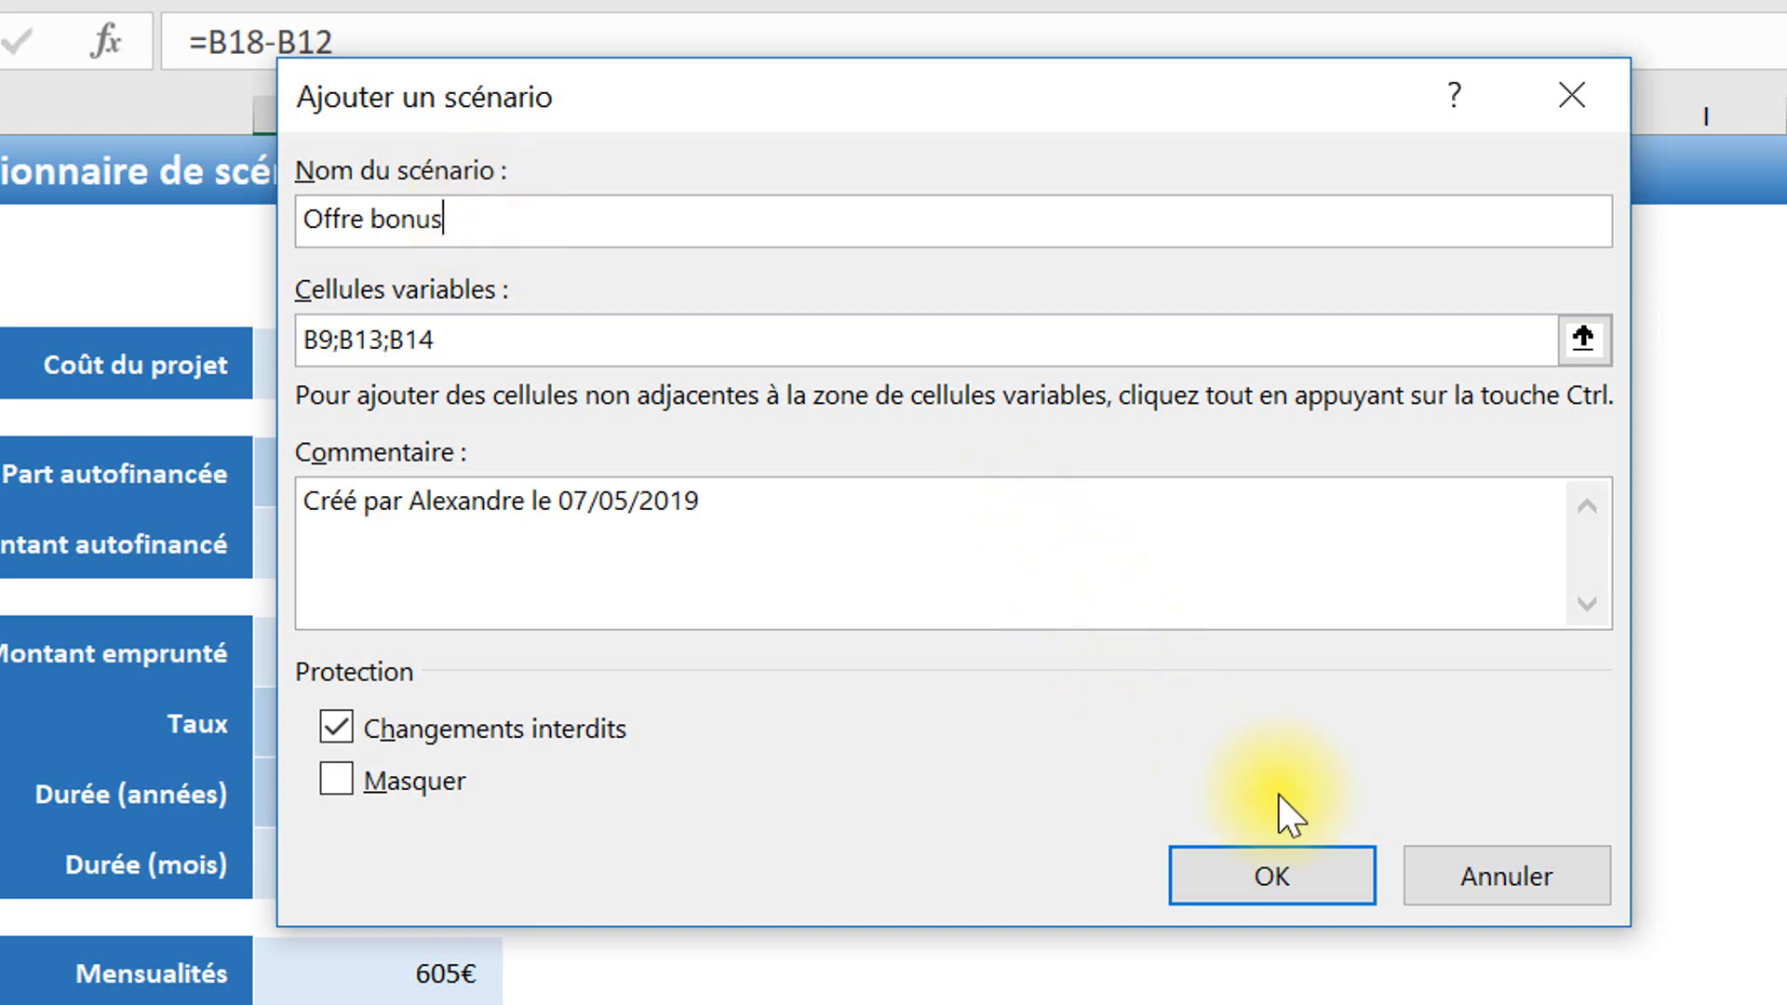
pyautogui.click(1247, 864)
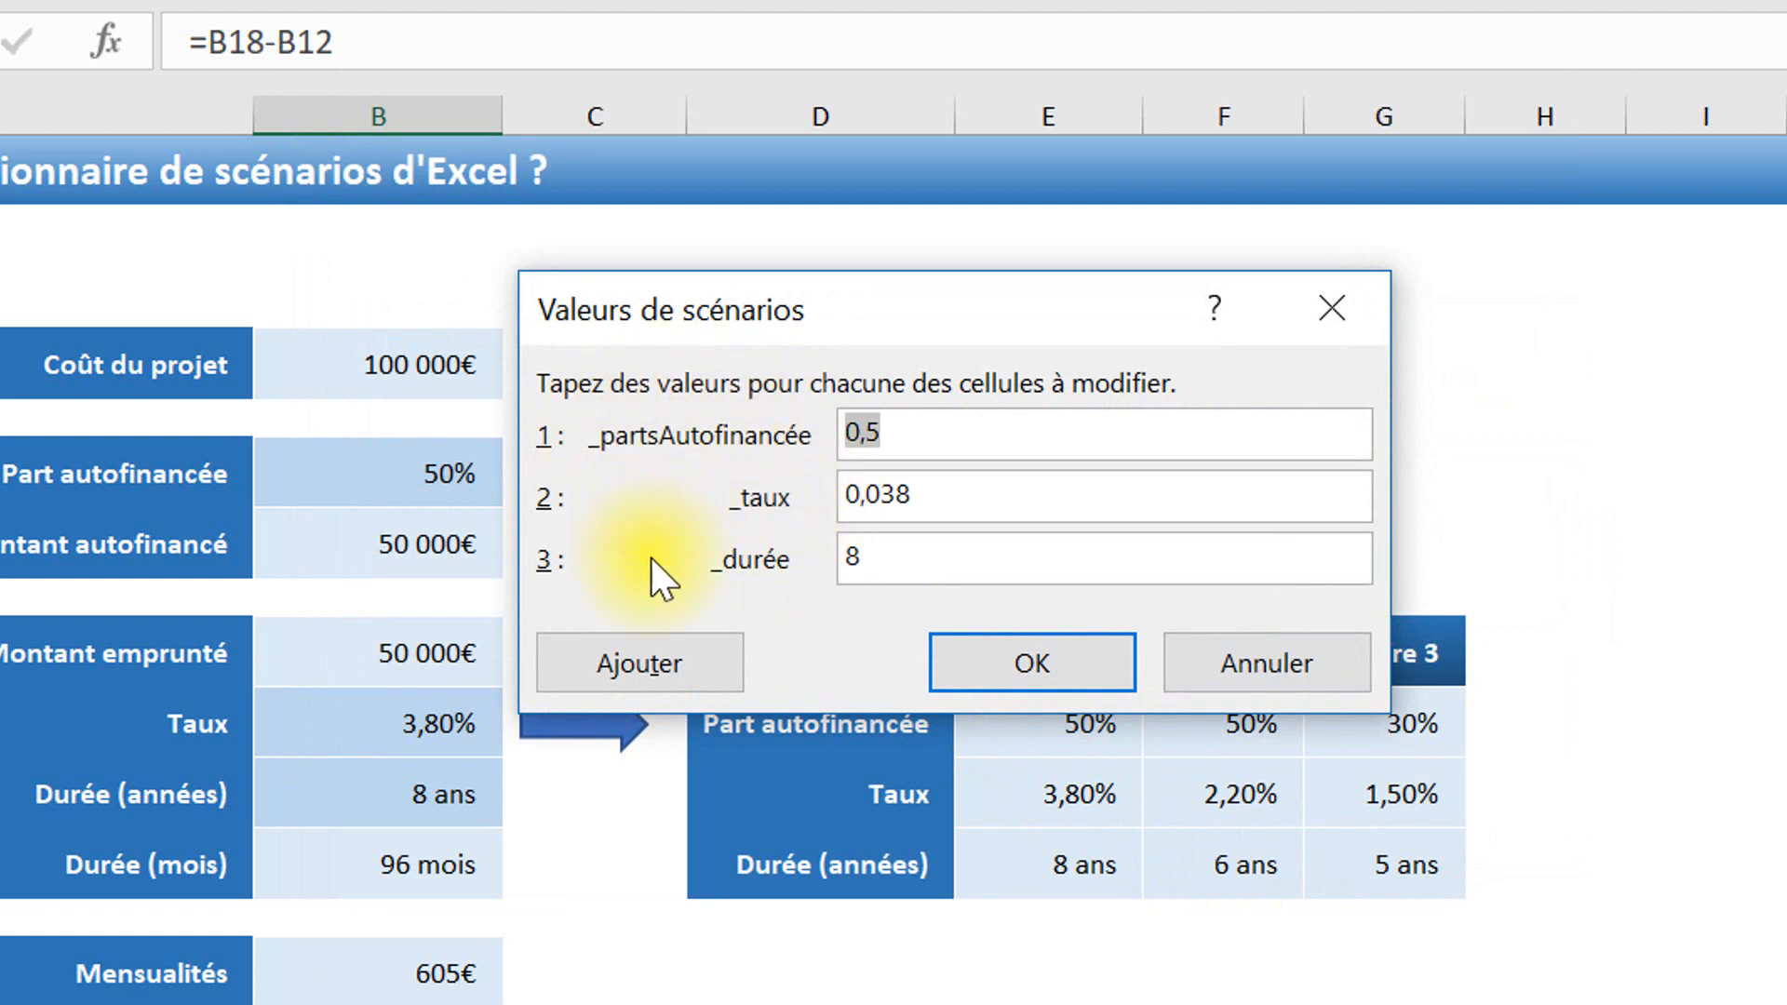
# - Set the Offre bonus scenario values to 20% for _partsAutofinancée, 4,20% for _taux and 12 for _durée
pyautogui.write('20%')
pyautogui.press('Tab')
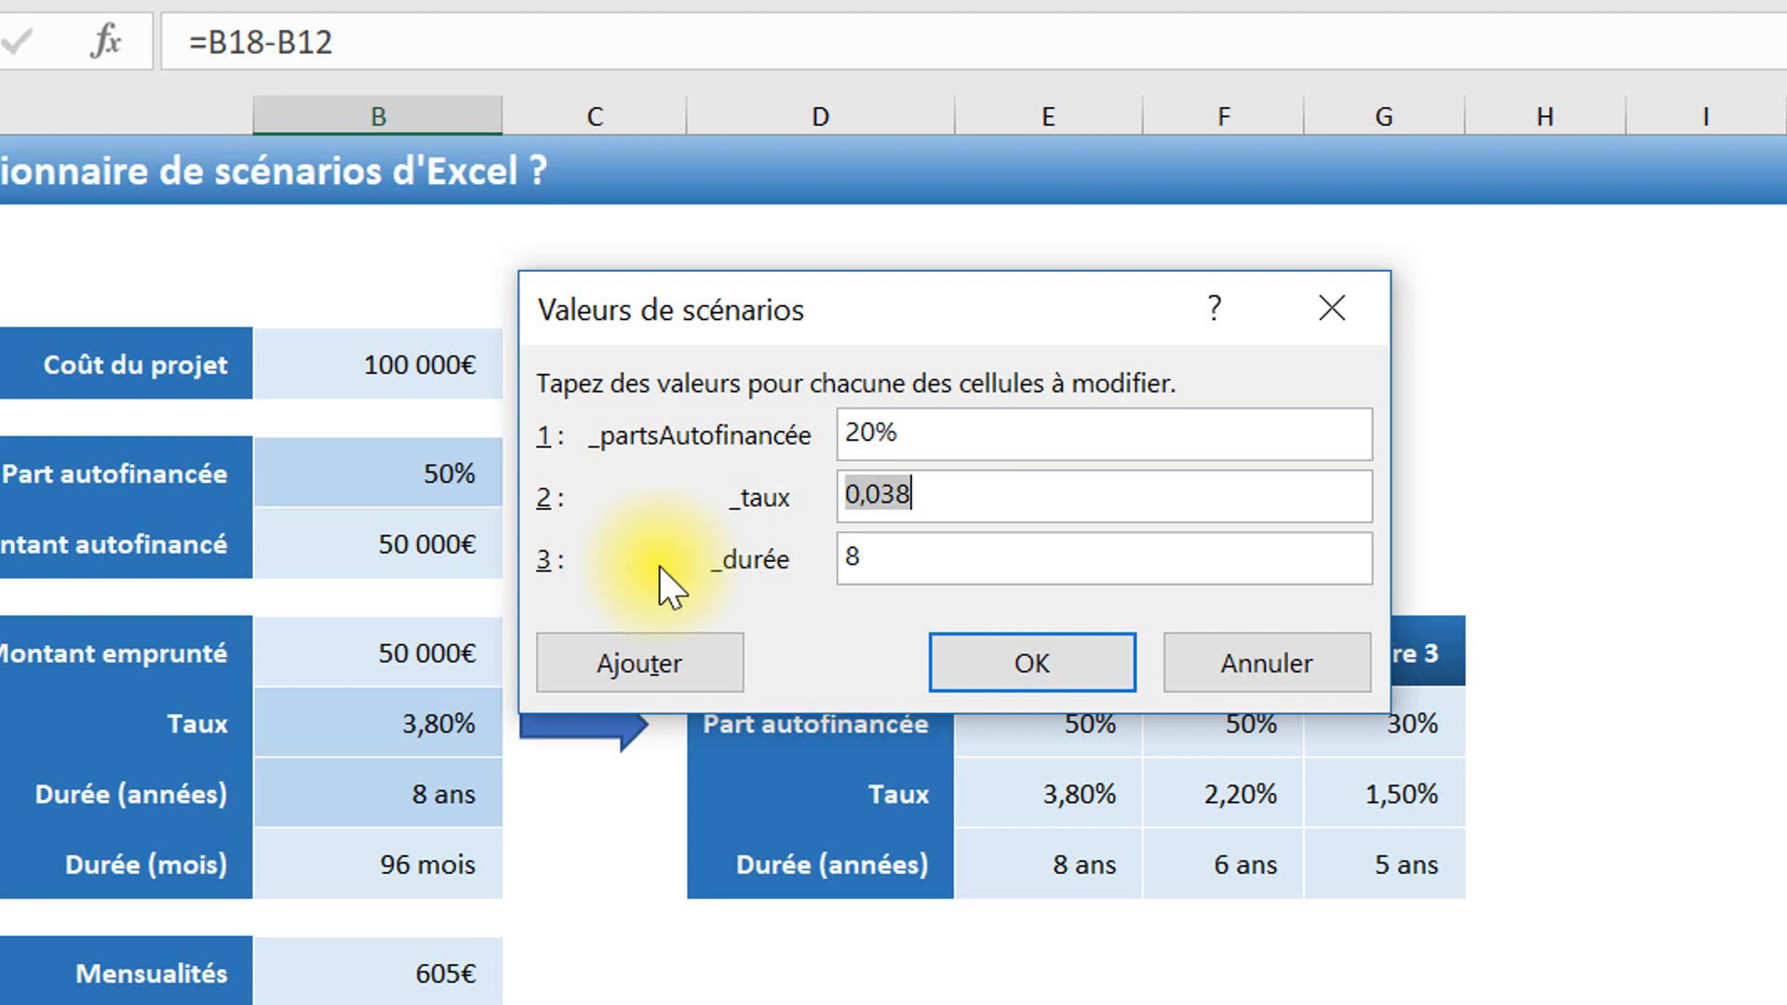
pyautogui.write('4,20%')
pyautogui.press('Tab')
pyautogui.write('12')
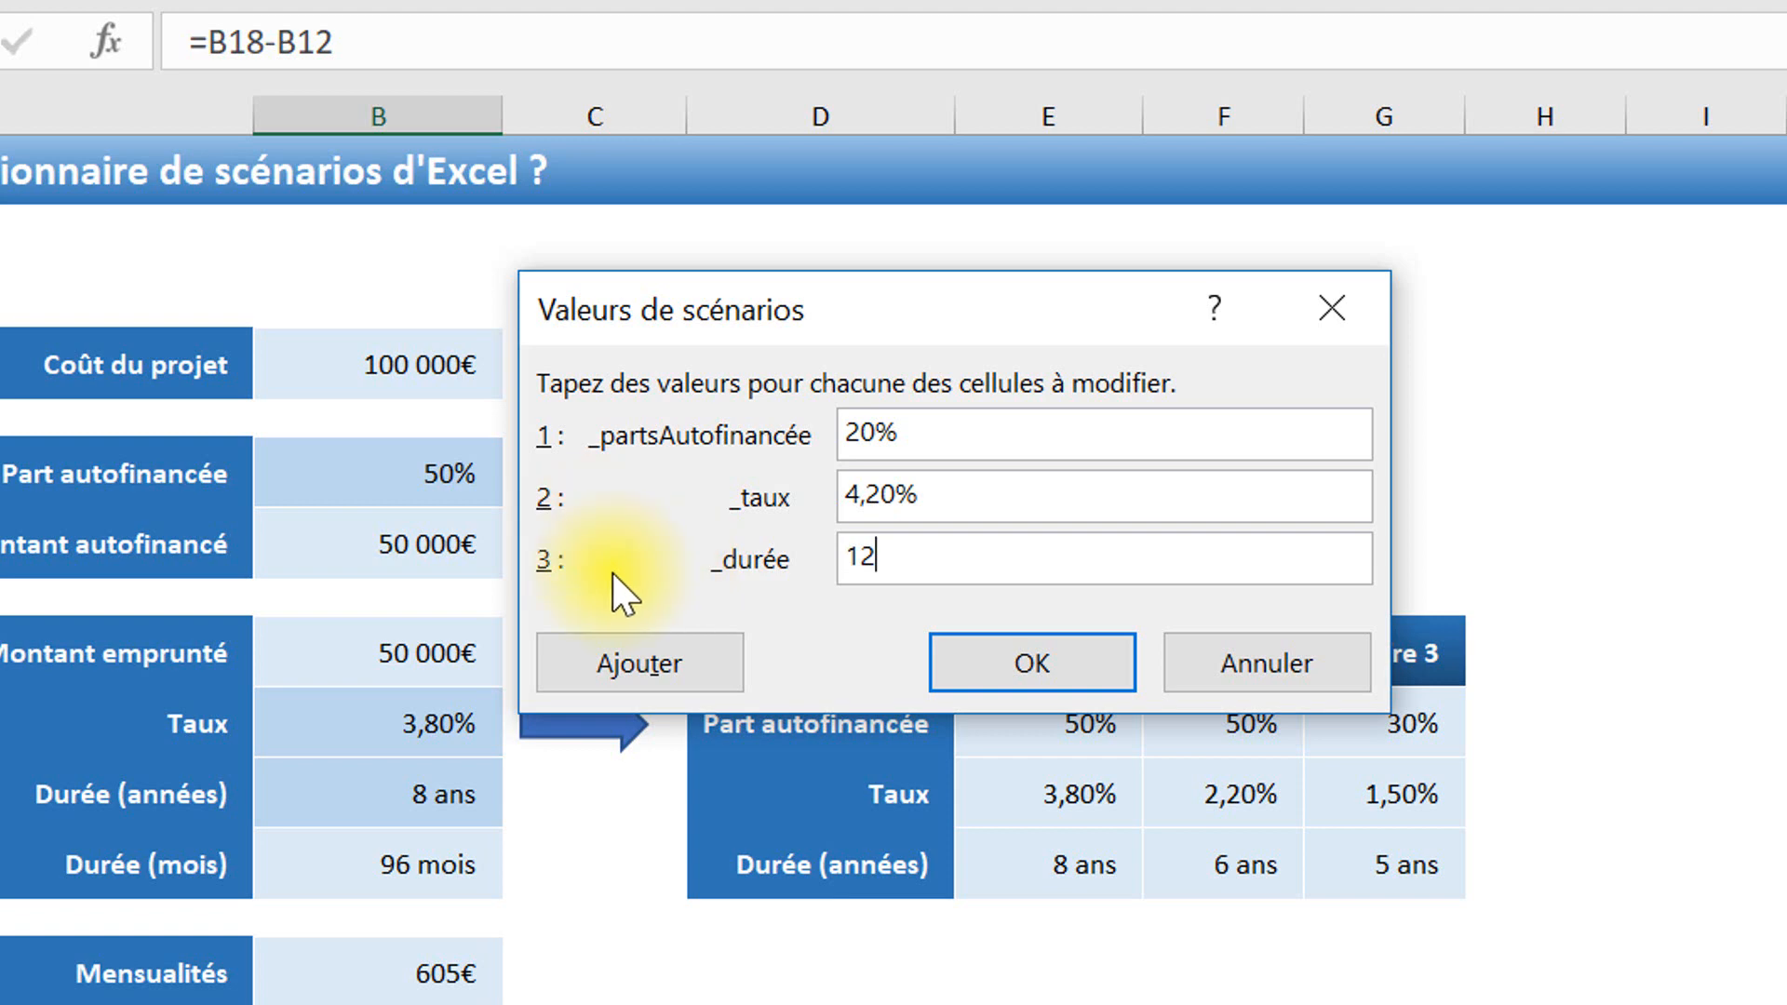
pyautogui.click(1057, 668)
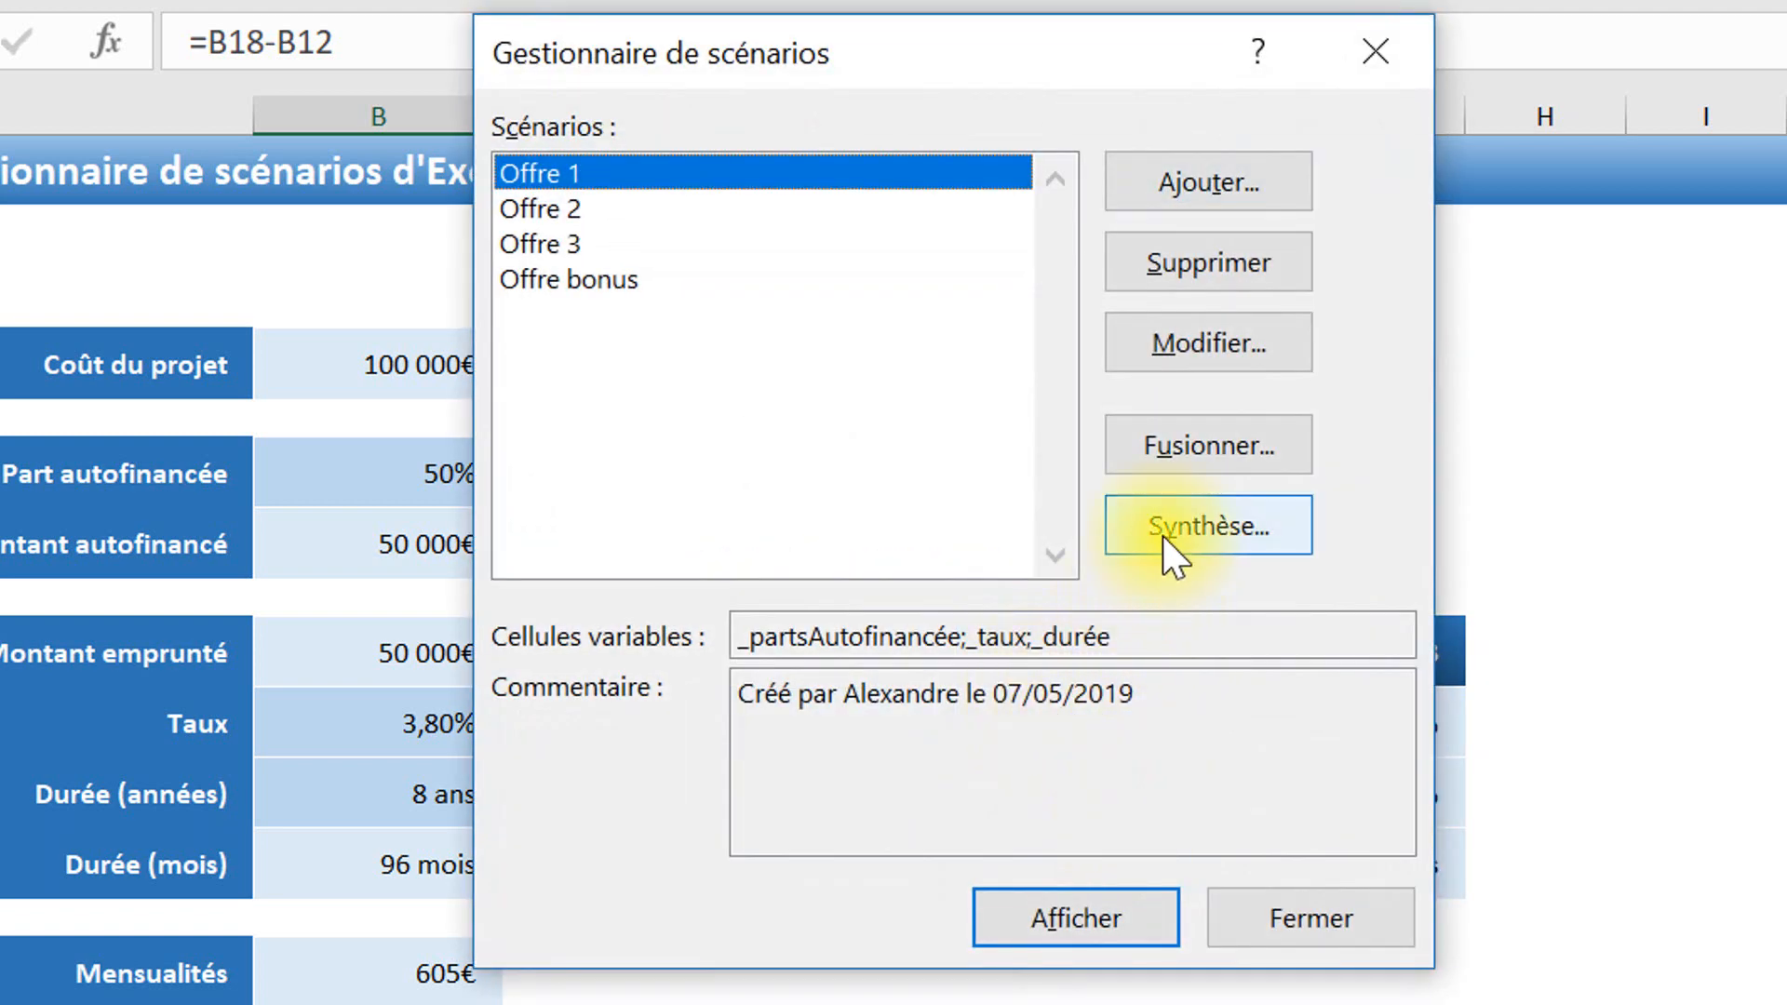
# - Generate a new scenario summary report covering all the offers, with B17 and B20 as the result cells
pyautogui.click(1165, 543)
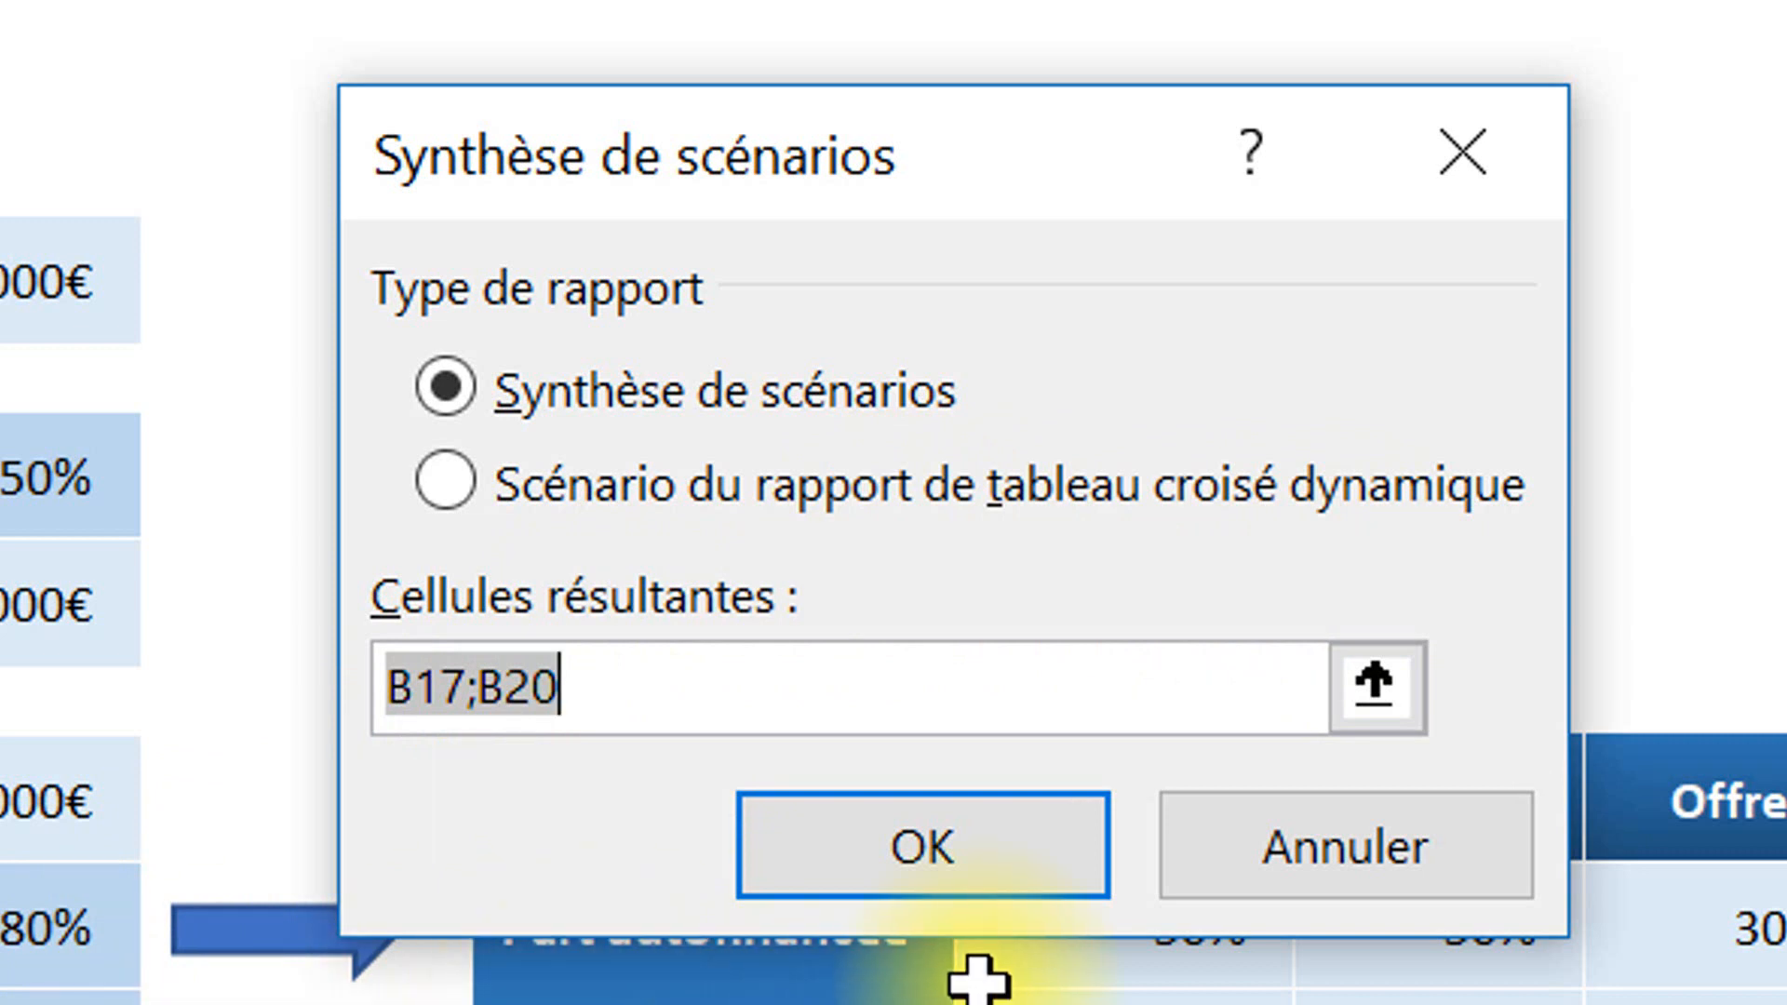
pyautogui.click(973, 856)
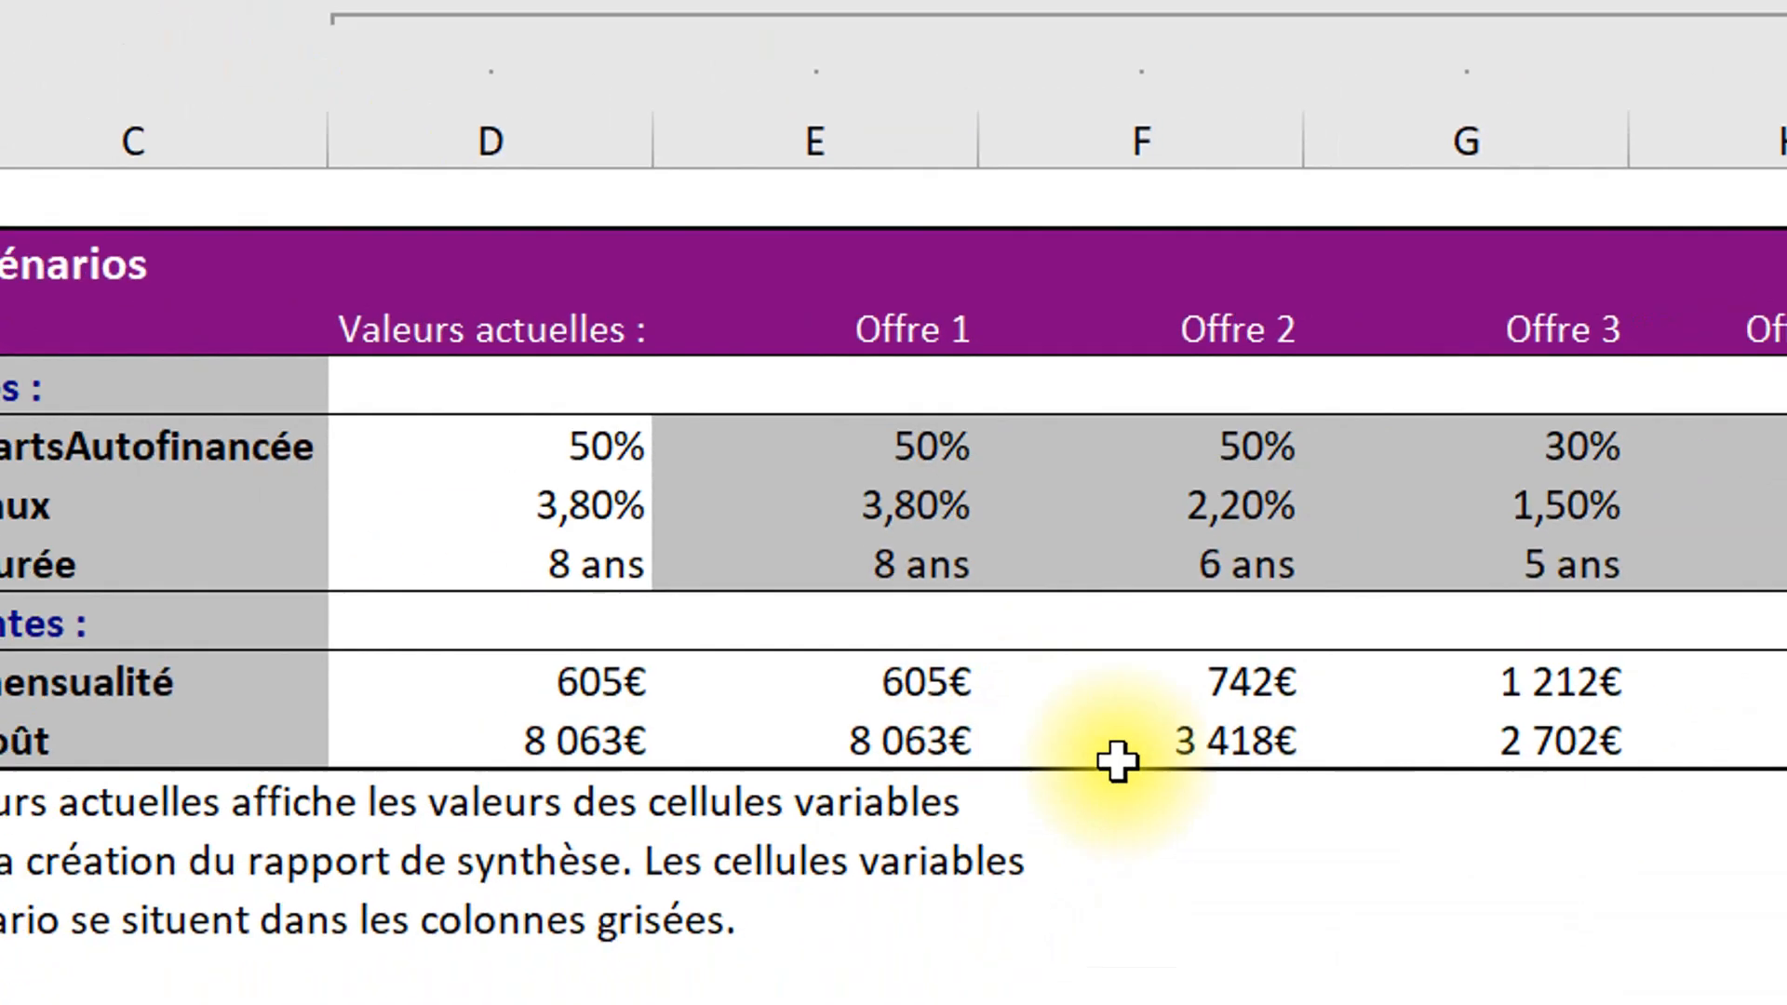